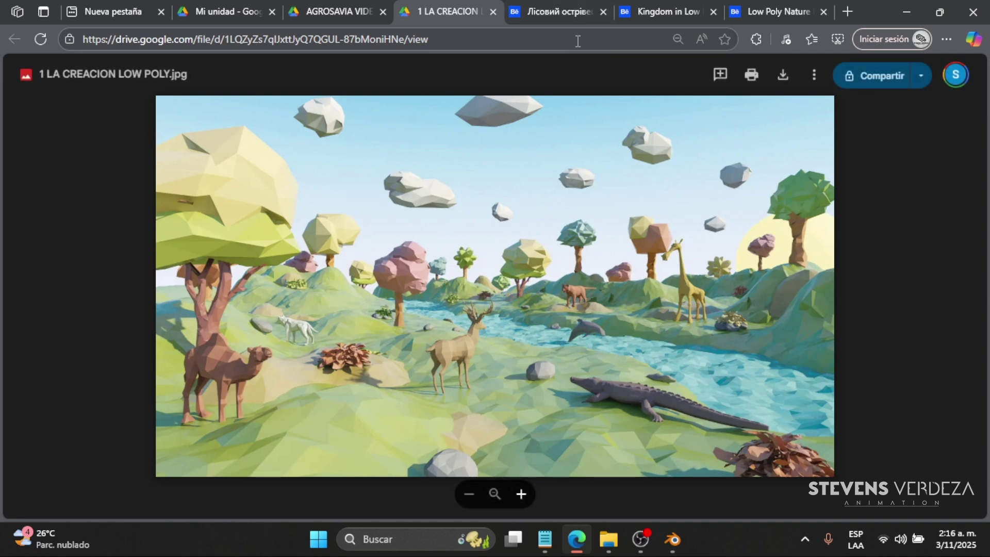
Switch to the Лісовий острівець project on Behance and examine its cover render and low-poly tree illustrations
left_click(567, 10)
scroll(425, 192, "down", 3)
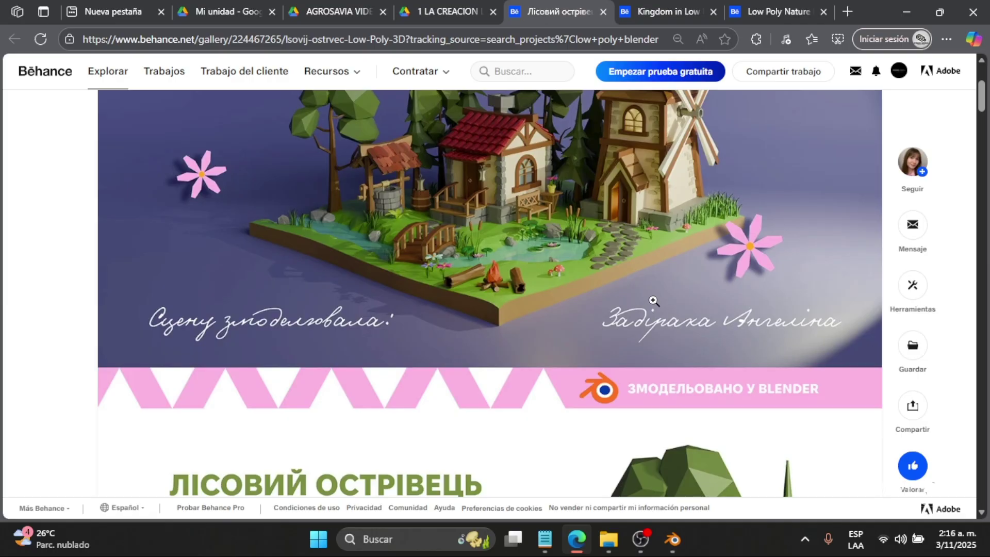
scroll(654, 300, "down", 8)
scroll(654, 301, "up", 12)
scroll(655, 294, "down", 2)
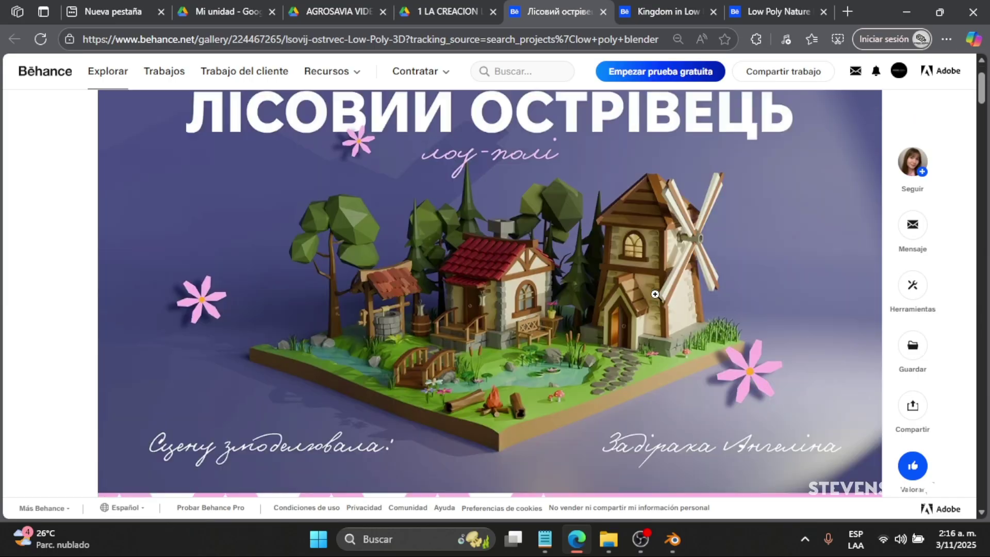
scroll(655, 294, "down", 3)
scroll(655, 294, "up", 5)
scroll(655, 294, "down", 8)
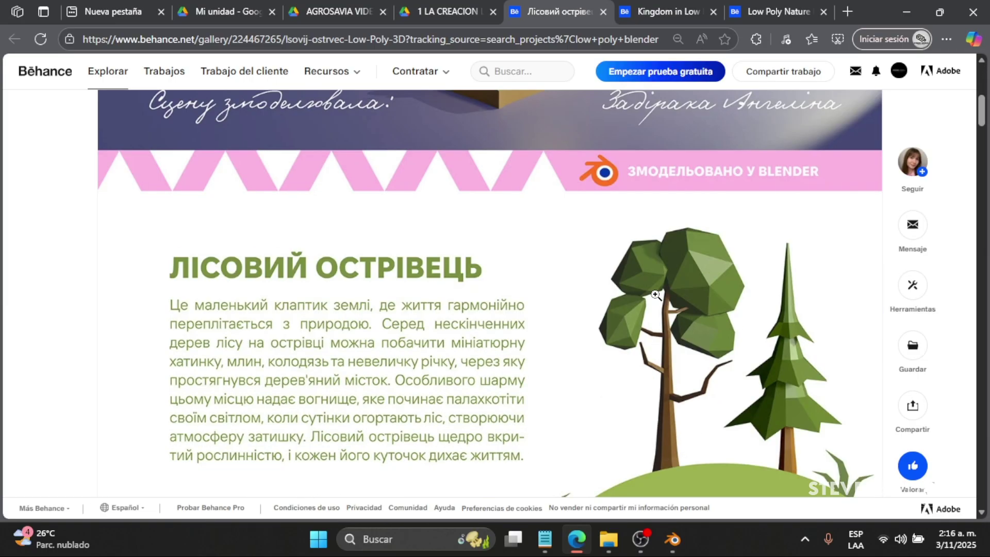
scroll(654, 295, "up", 8)
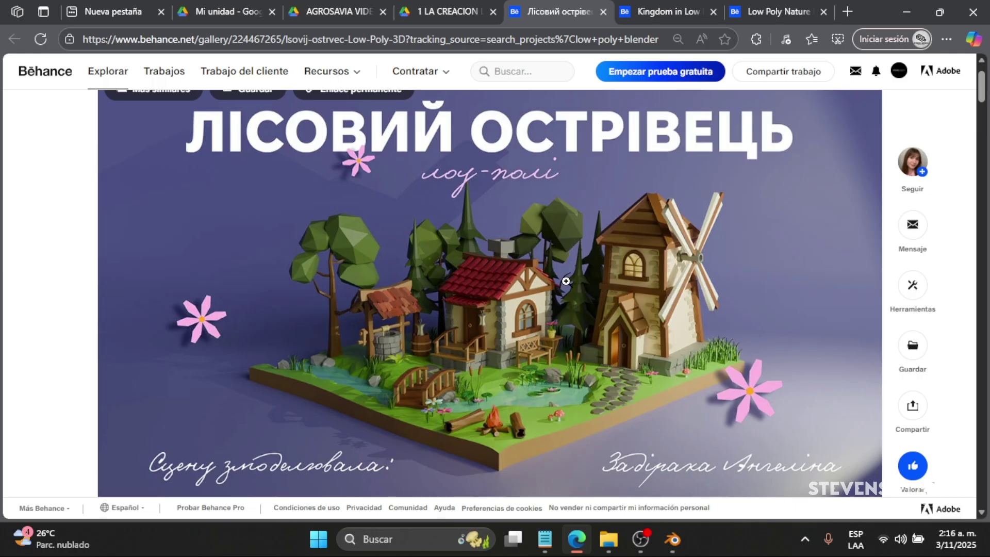
scroll(570, 258, "down", 5)
scroll(570, 258, "down", 4)
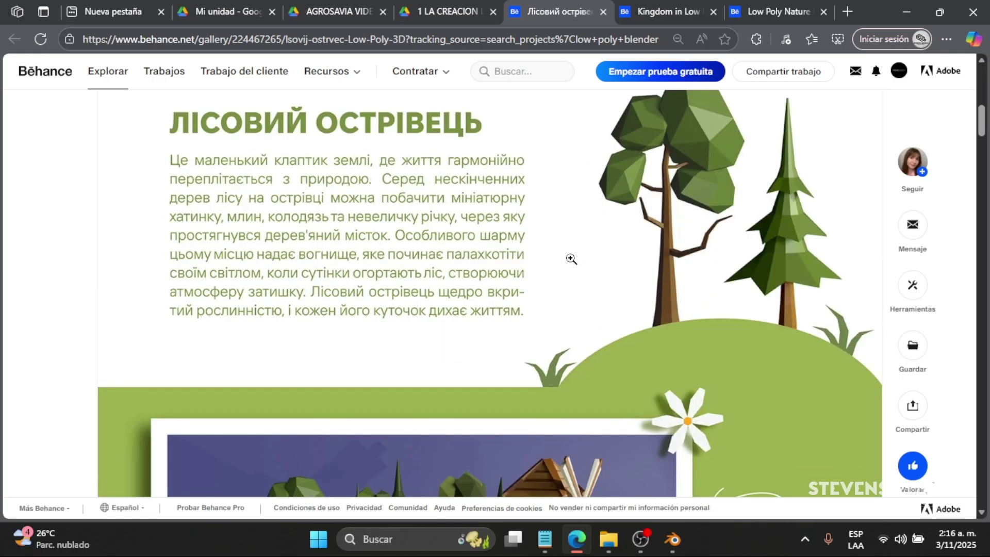
scroll(656, 262, "up", 1)
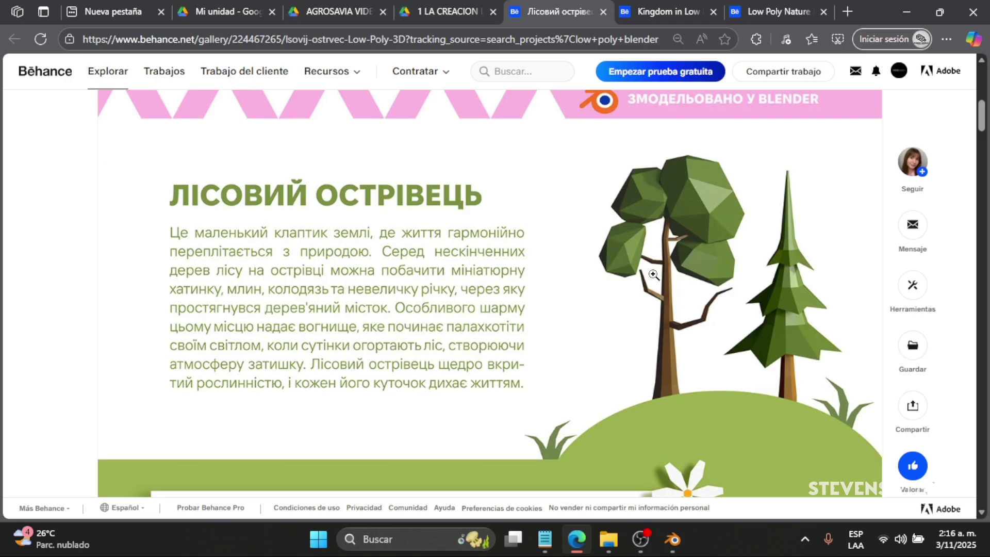
Browse the forest island's day and night renders and the close-ups of the pond, well and cottage
scroll(654, 275, "down", 5)
scroll(651, 275, "down", 5)
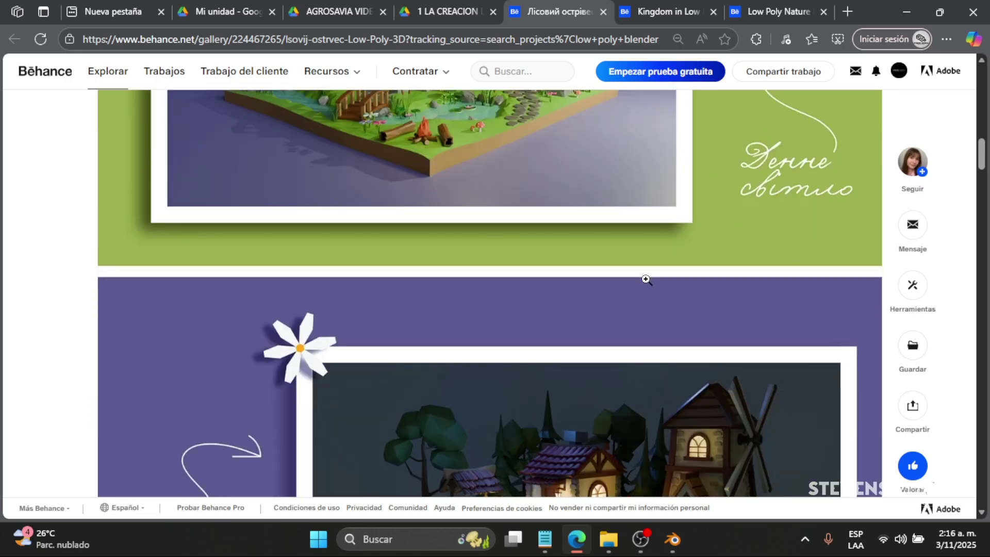
scroll(645, 279, "down", 10)
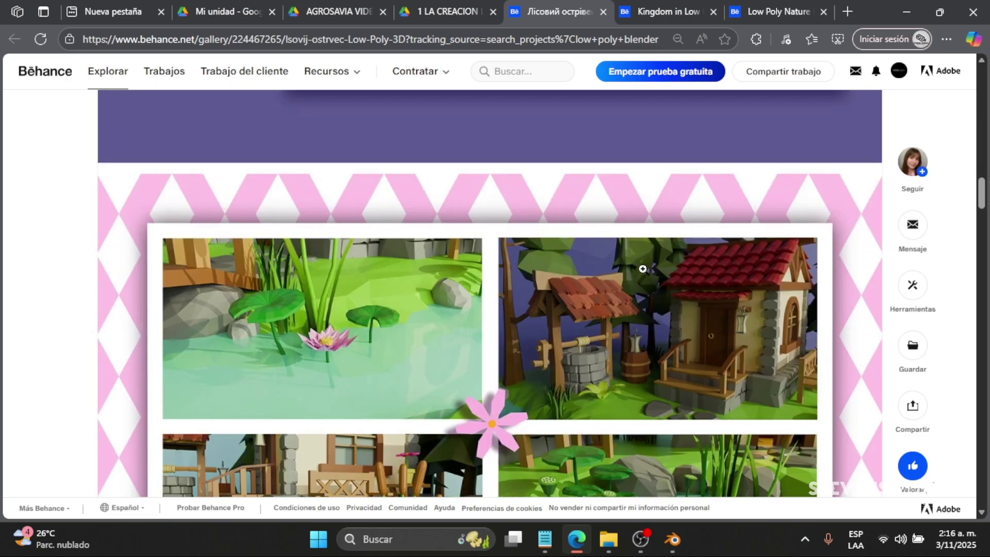
scroll(643, 269, "down", 3)
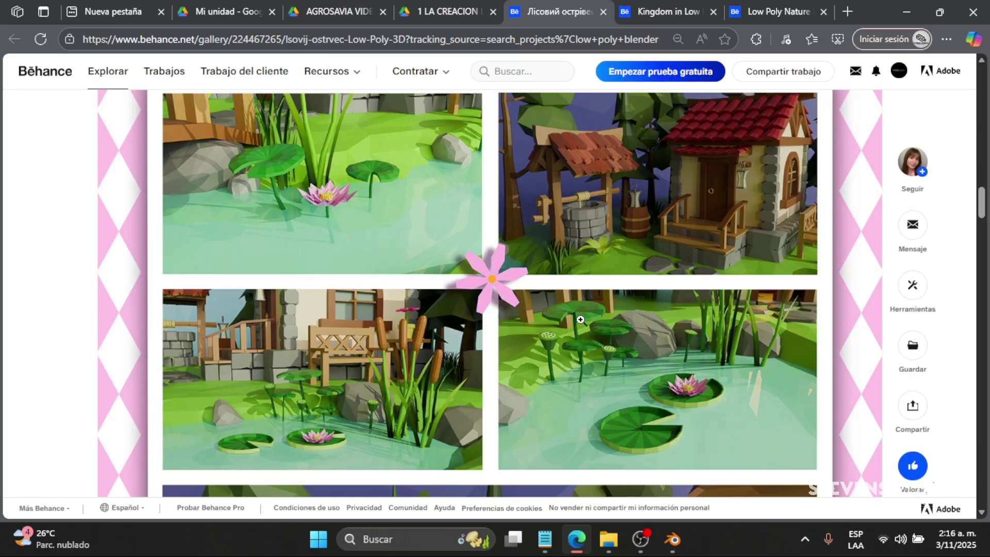
Play the AGROSAVIA VIDEO FINAL - FINAL.mp4 animation and replay its opening from about 0:08 to examine the low-poly desert village
left_click(339, 7)
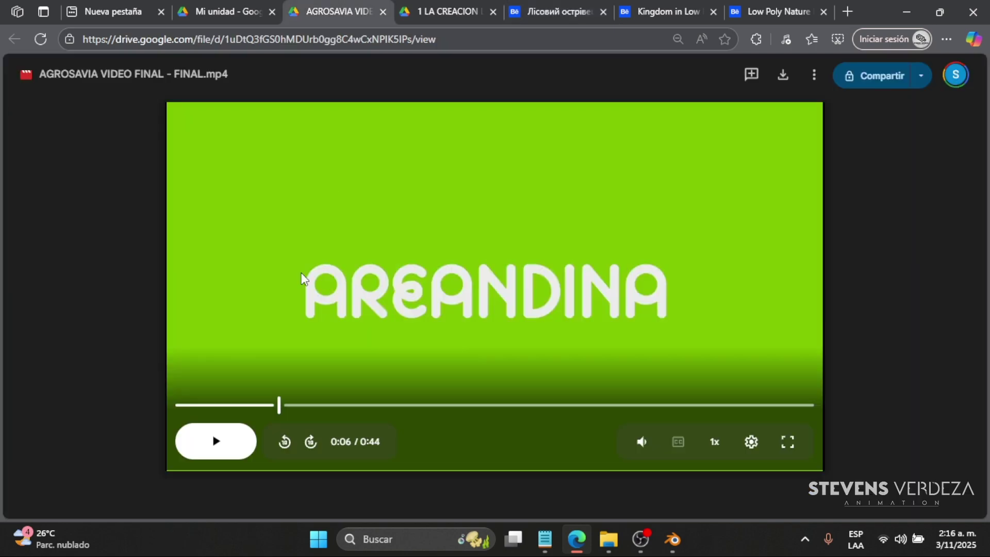
left_click(255, 352)
mouse_move(632, 402)
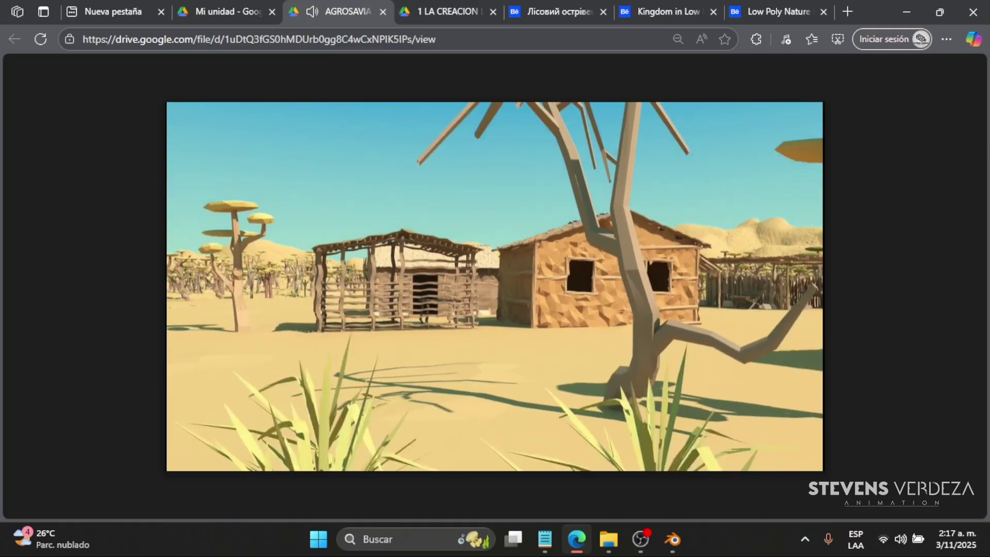
mouse_move(759, 329)
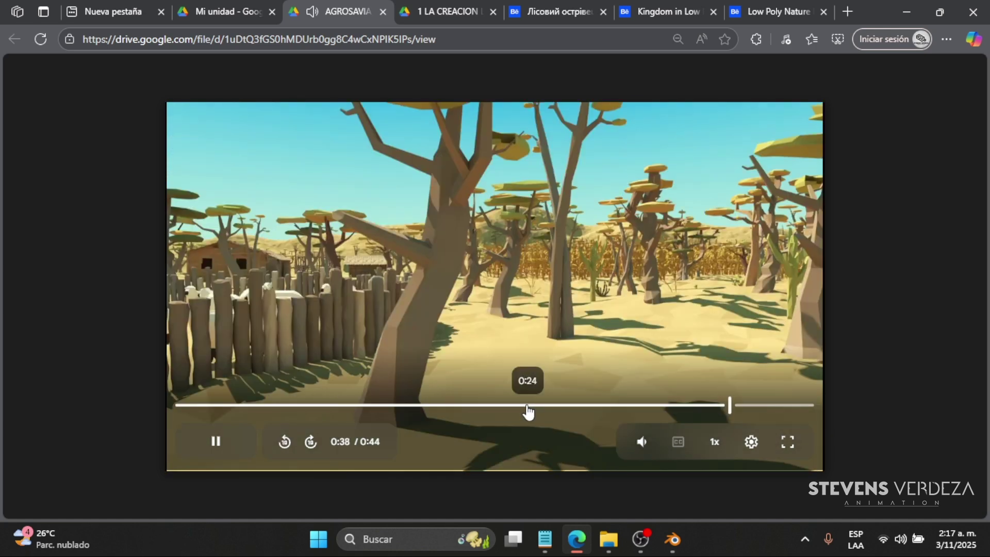
left_click(521, 406)
left_click(301, 407)
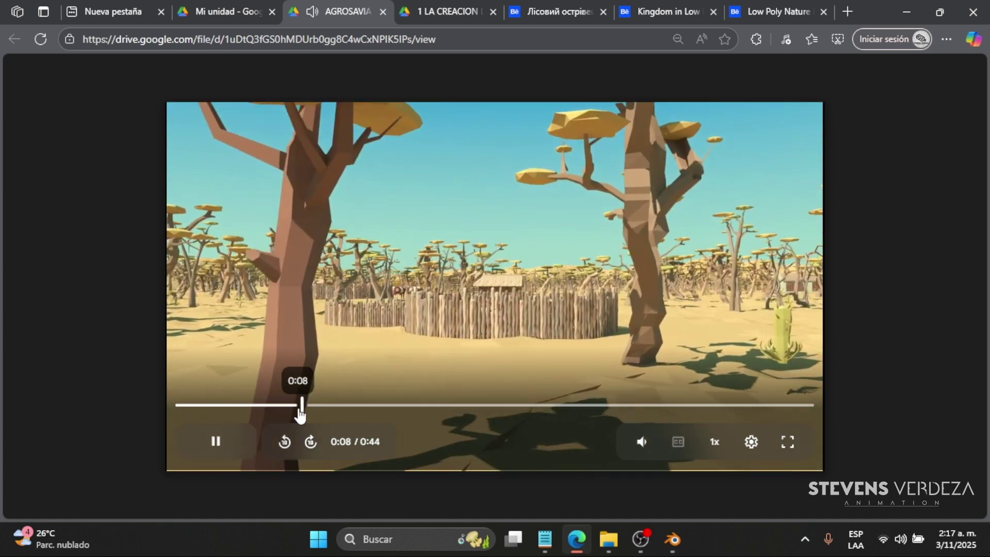
left_click(203, 406)
left_click_drag(247, 408, 303, 411)
left_click(305, 411)
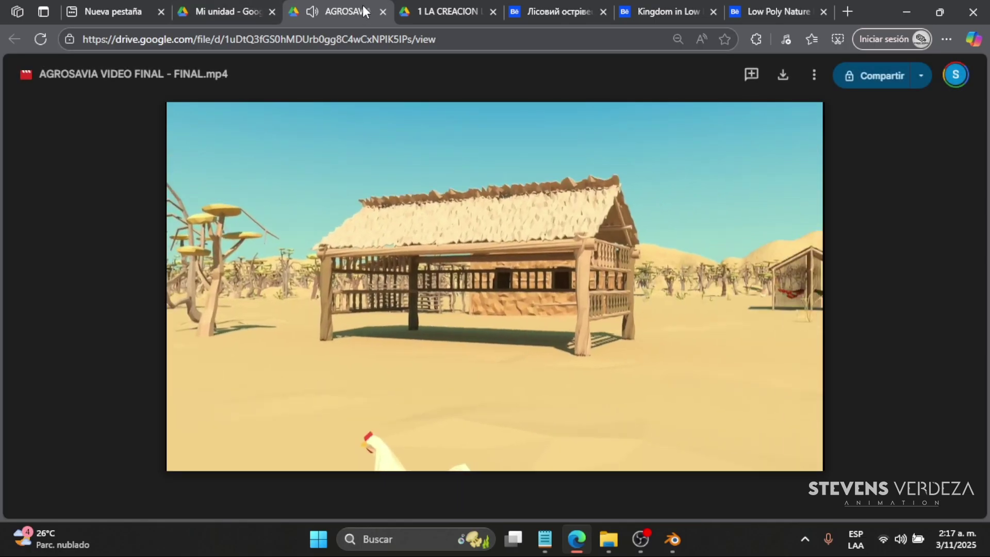
Close the AGROSAVIA video and the 1 LA CREACION LOW POLY.jpg image
left_click(383, 11)
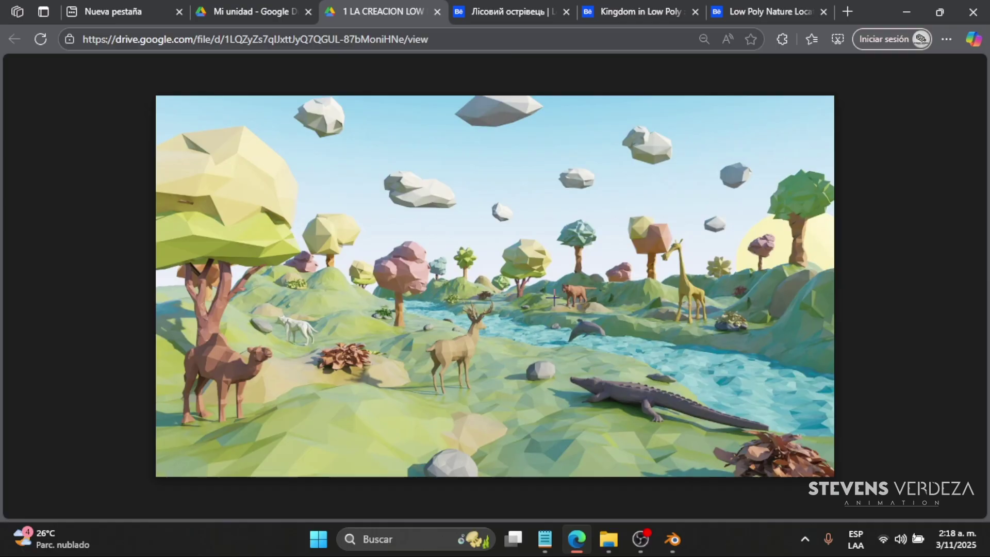
left_click(437, 11)
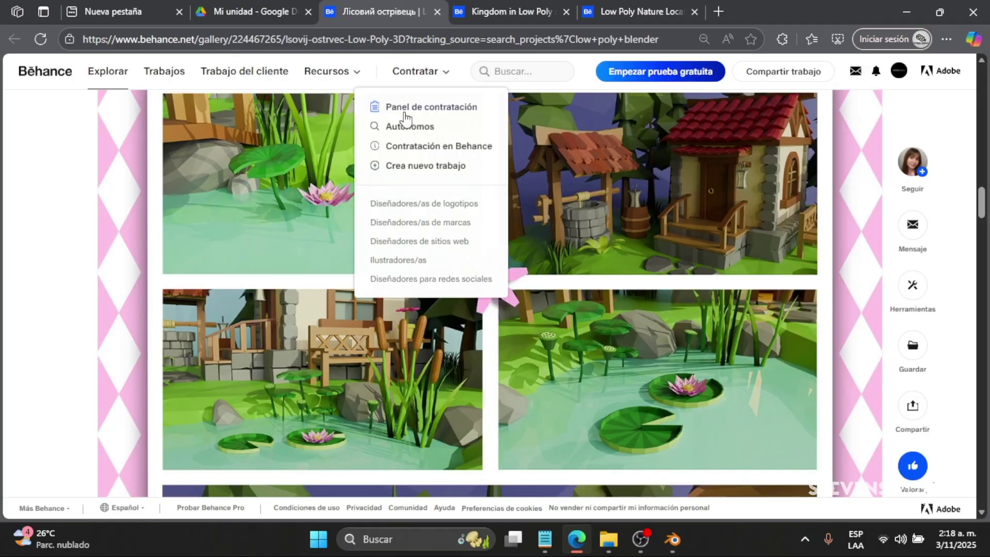
Review the forest island's large cottage render and return to the project's cover image
scroll(714, 275, "down", 5)
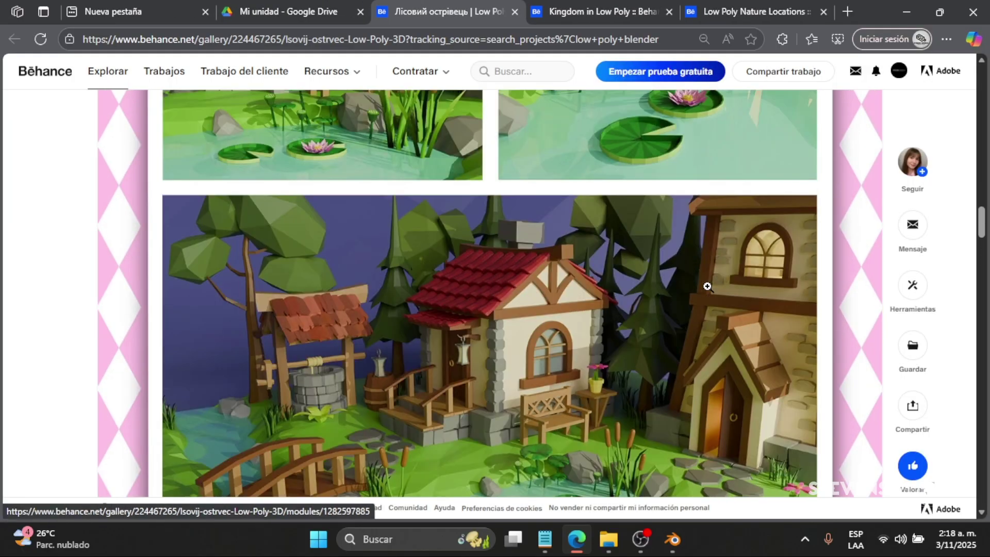
scroll(707, 287, "up", 15)
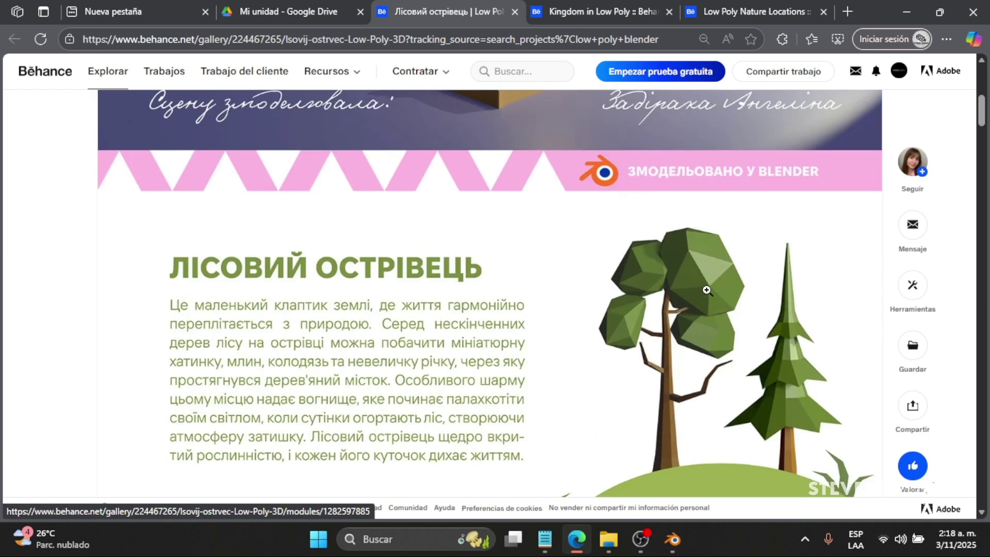
scroll(706, 290, "up", 7)
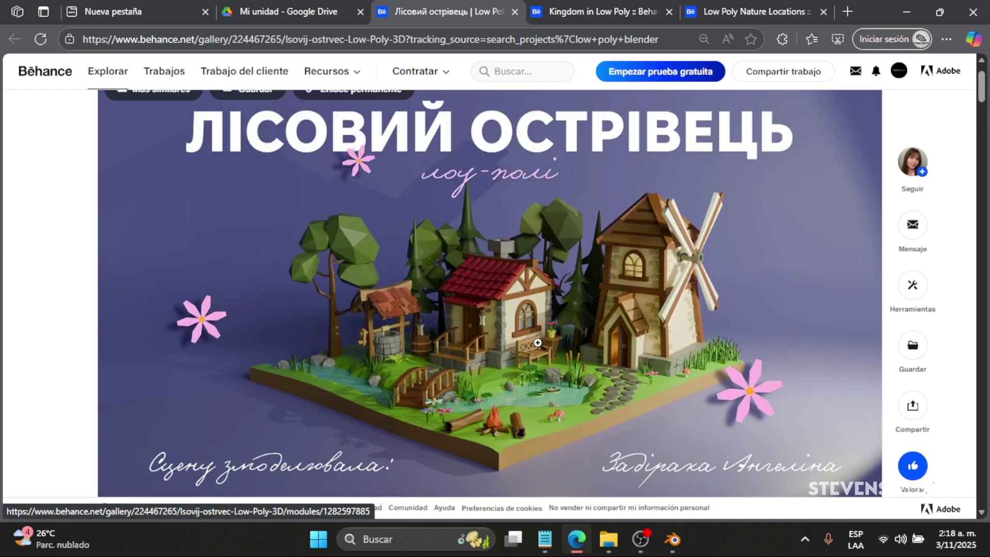
scroll(664, 323, "down", 8)
scroll(663, 316, "up", 5)
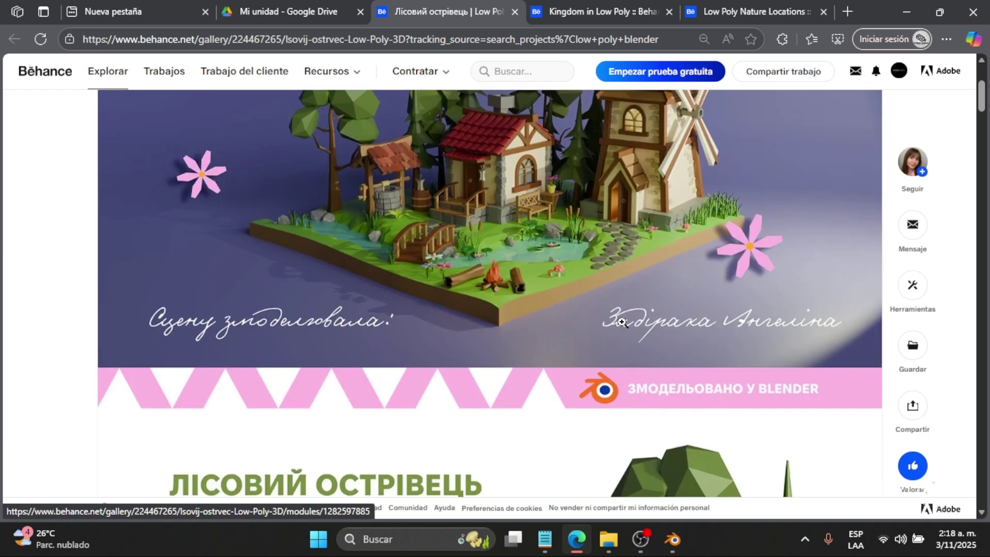
Enlarge the forest island project's images and compare the scene's daylight and night lighting renders
left_click(492, 309)
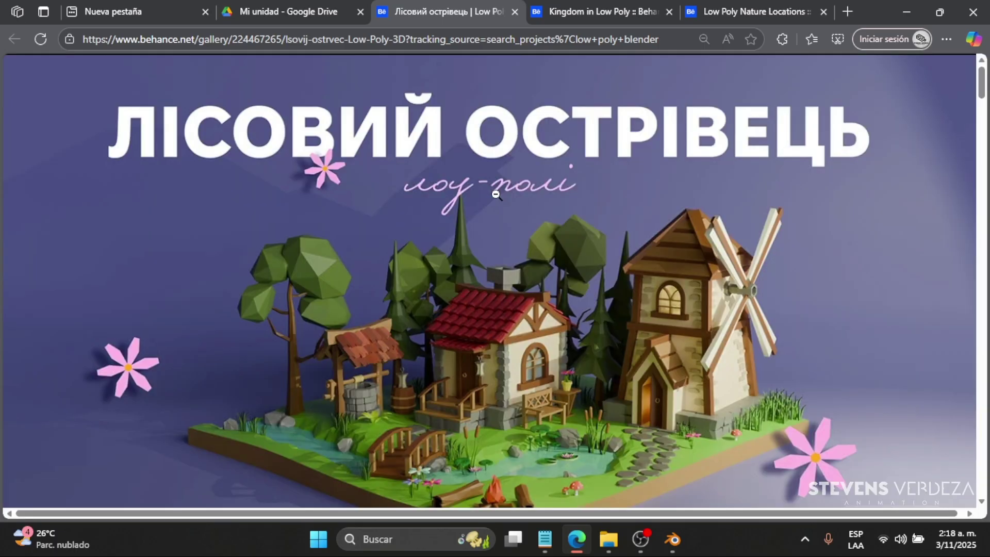
left_click(521, 341)
scroll(521, 340, "down", 1)
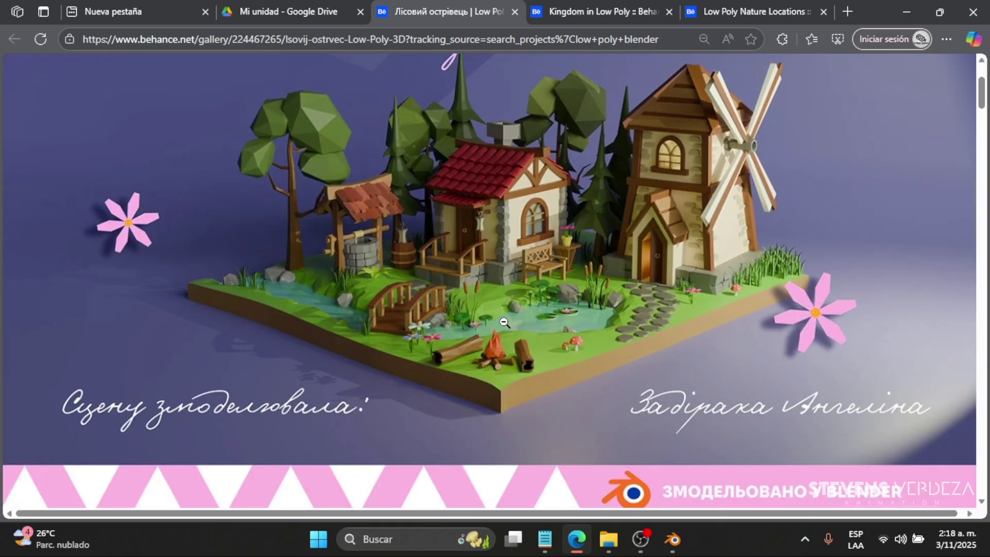
left_click(564, 279)
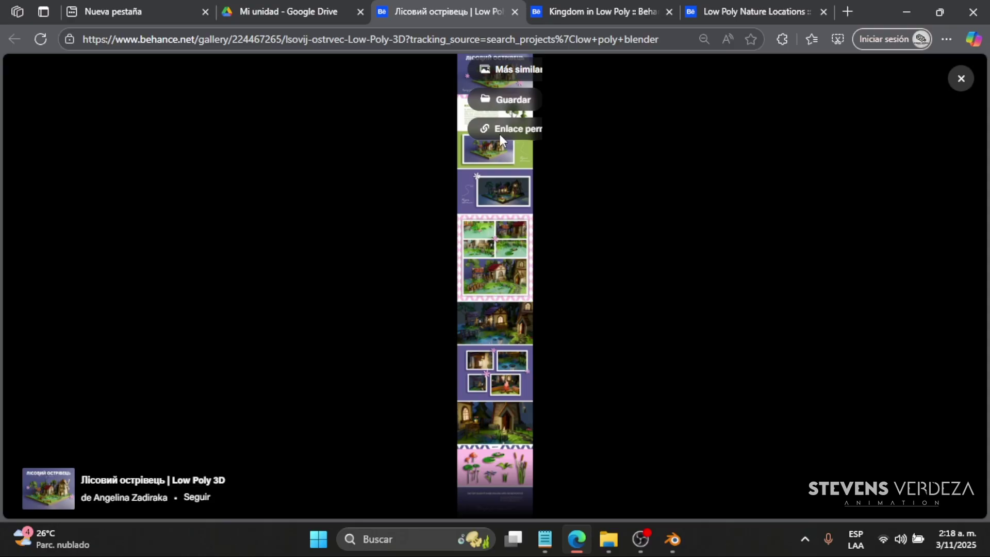
left_click(475, 205)
scroll(543, 281, "down", 15)
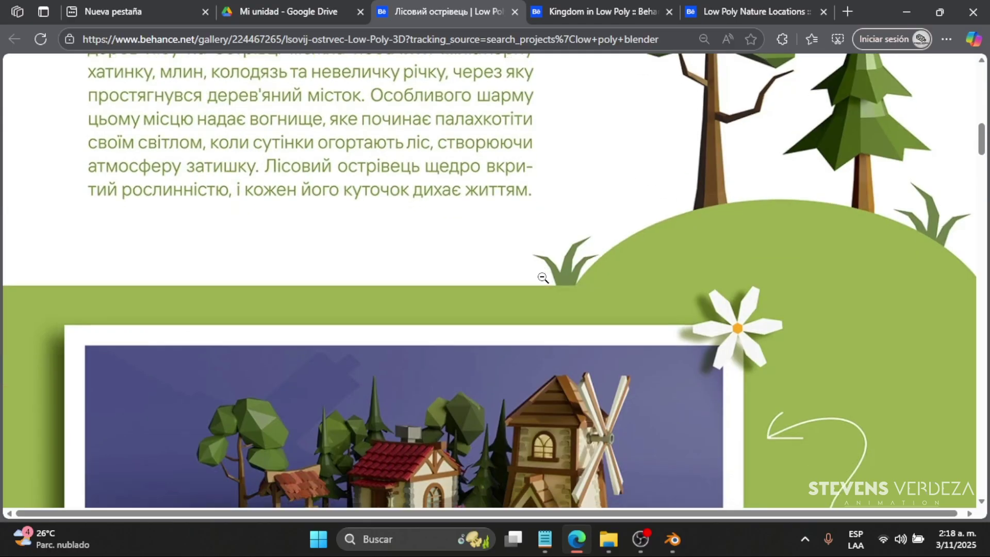
scroll(542, 277, "down", 15)
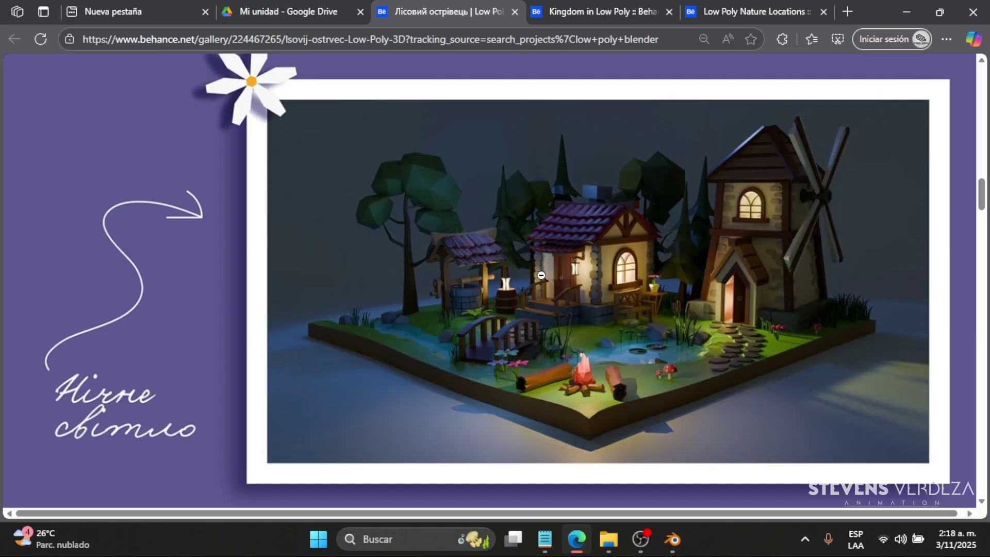
scroll(541, 272, "down", 3)
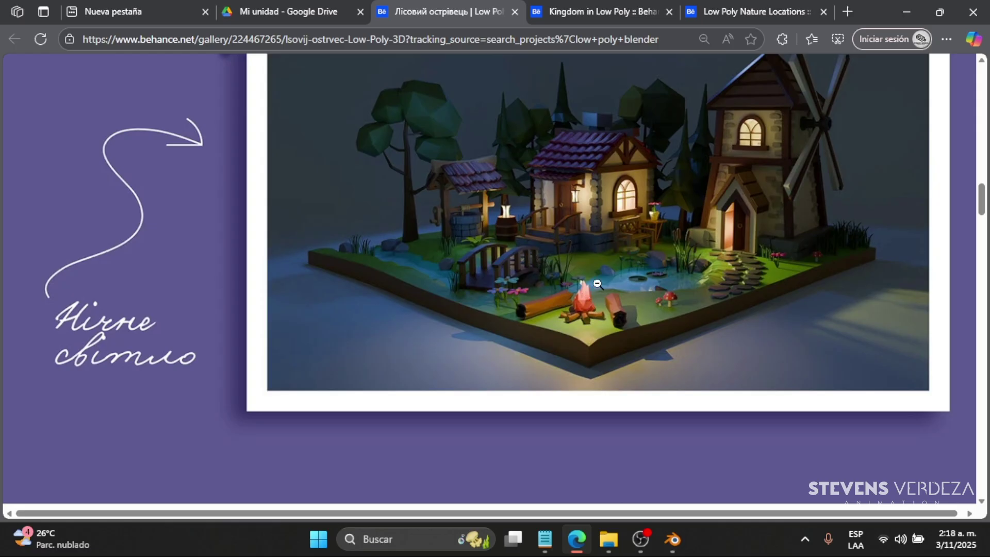
scroll(567, 245, "up", 7)
scroll(593, 237, "down", 7)
Switch to the Kingdom in Low Poly project and examine its castle town renders from the aerial and perspective views
left_click(602, 6)
scroll(542, 382, "up", 7)
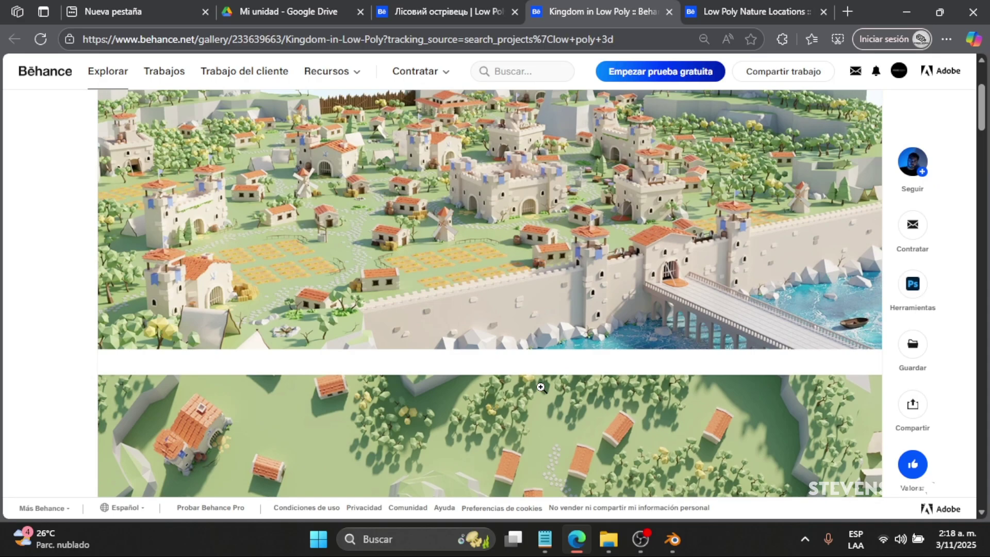
scroll(541, 380, "down", 5)
scroll(542, 380, "down", 7)
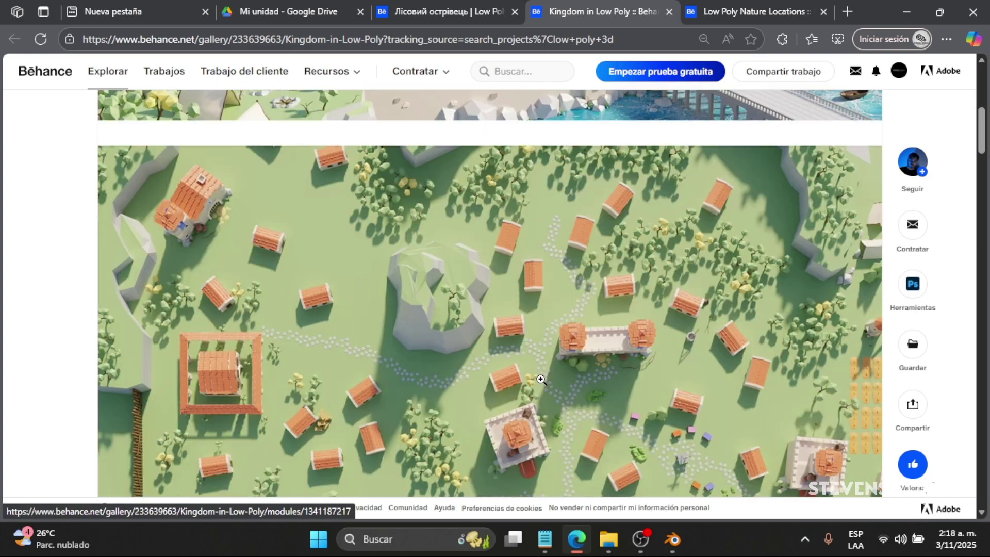
scroll(542, 380, "down", 18)
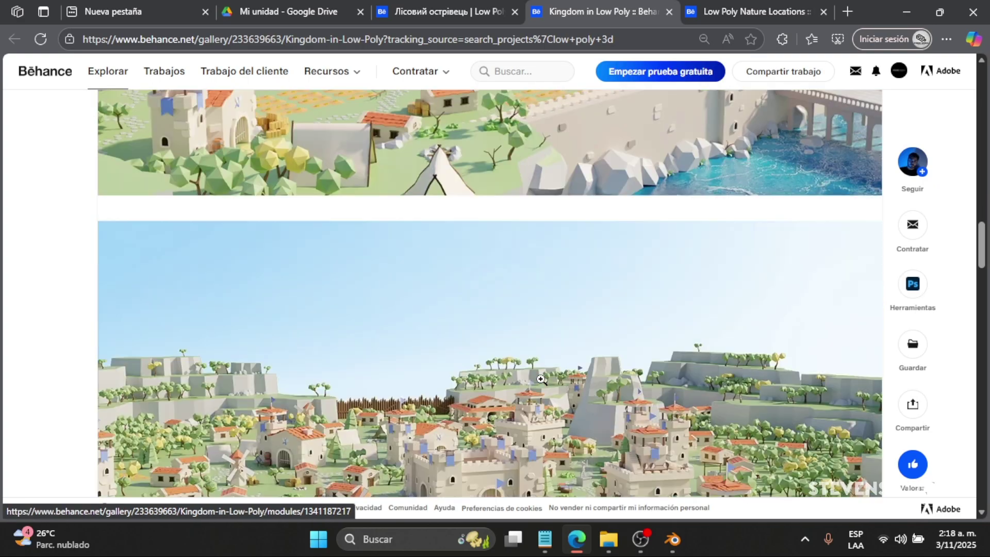
scroll(540, 380, "up", 15)
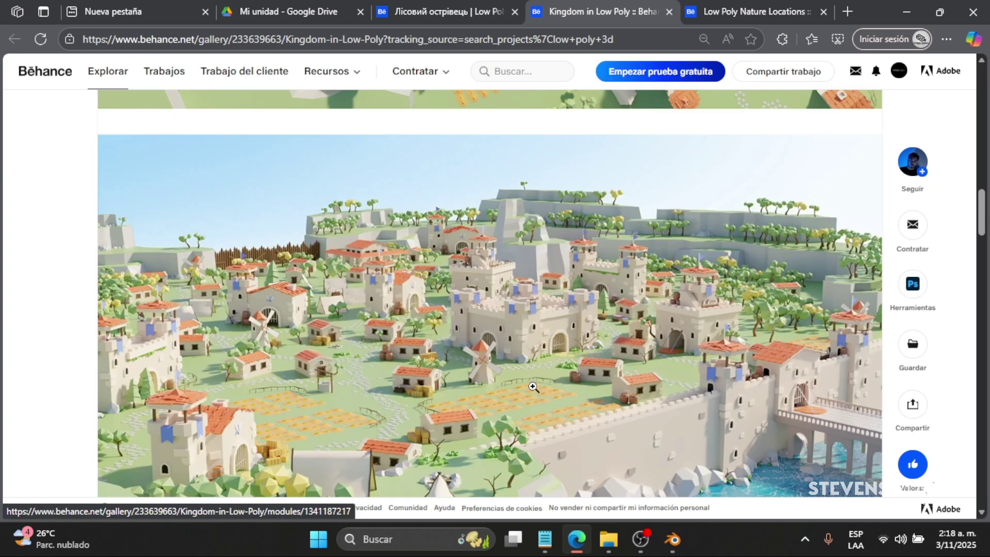
scroll(536, 385, "up", 4)
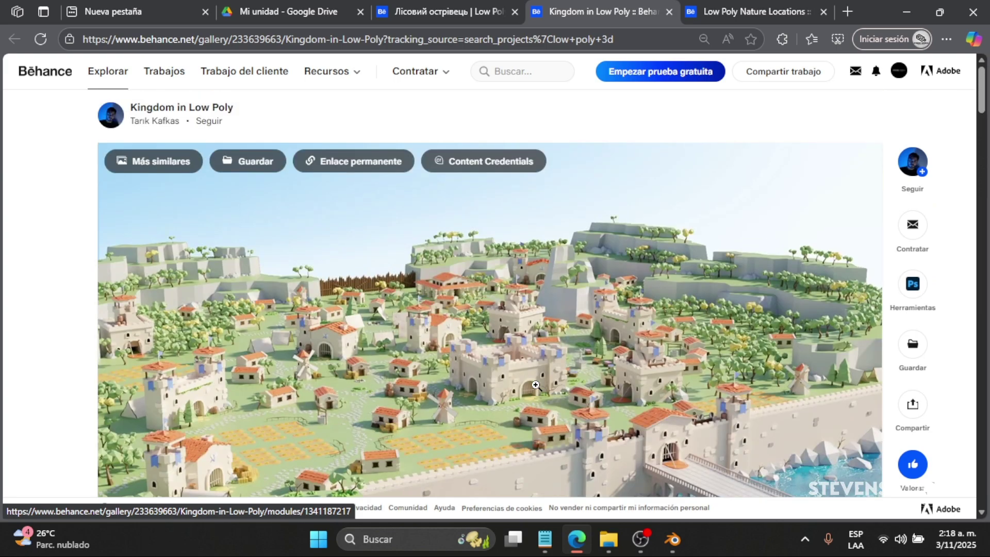
scroll(586, 346, "down", 3)
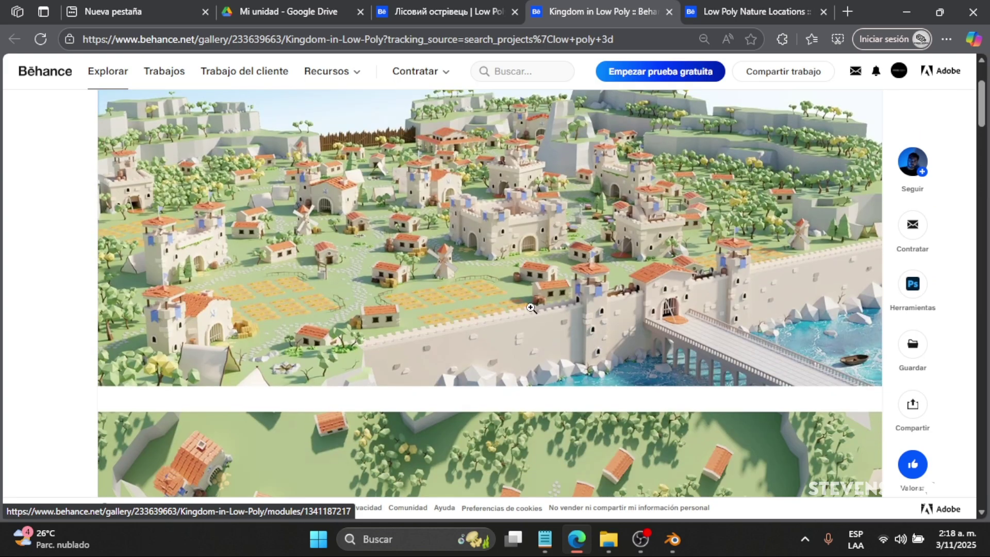
Switch to the Low Poly Nature Locations project and examine its beach, park and lighthouse scenes
left_click(768, 6)
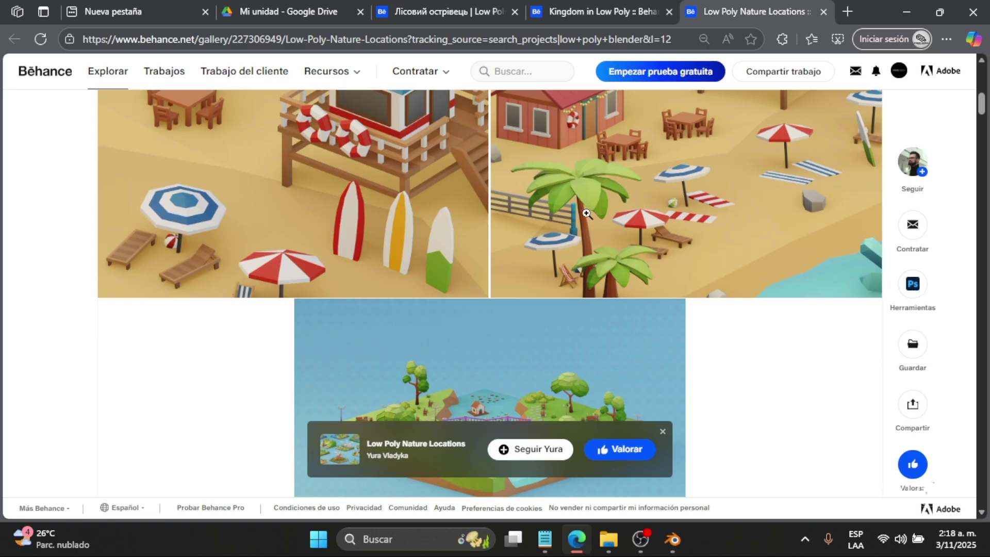
scroll(587, 213, "up", 7)
scroll(587, 341, "down", 19)
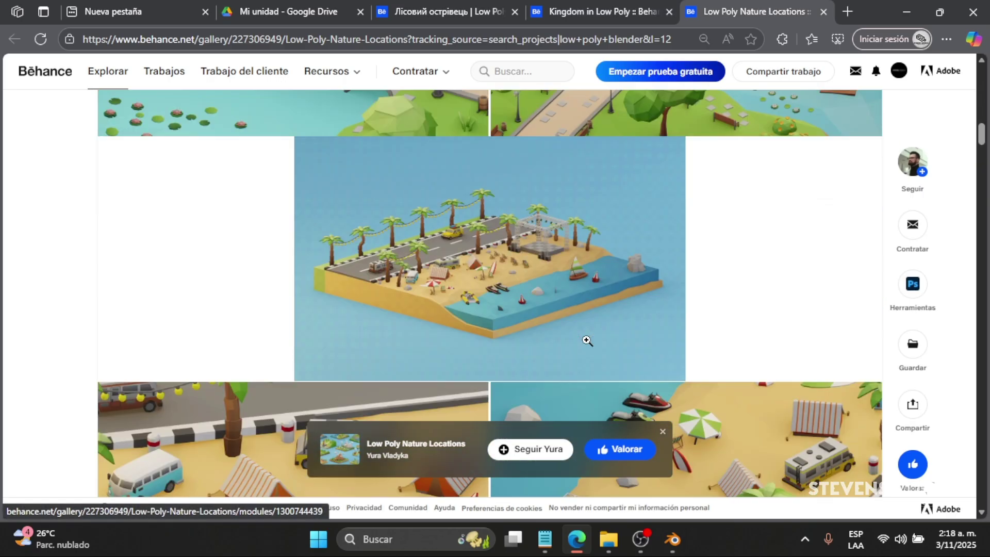
scroll(587, 340, "down", 20)
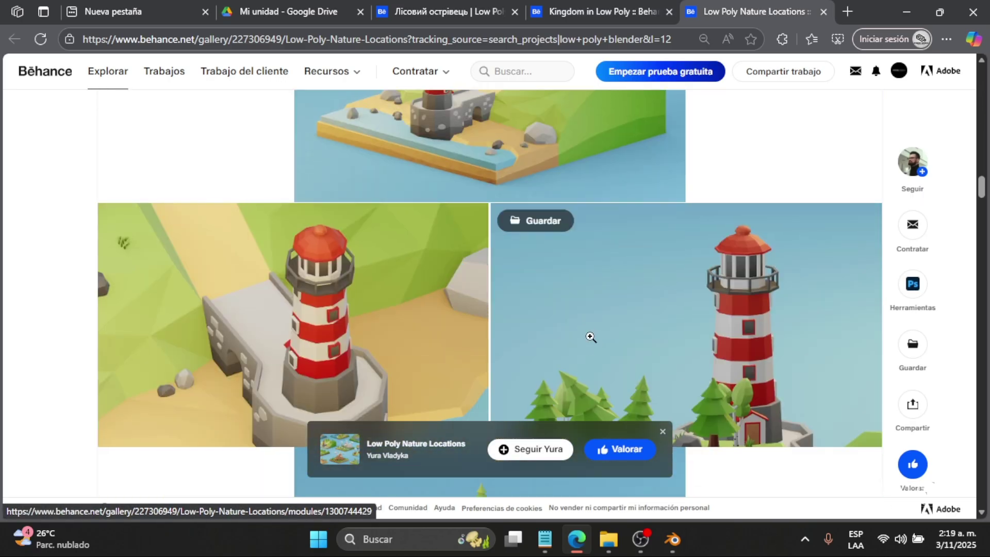
Dismiss the follow prompt and review the project's mountain, waterfall and hot-air balloon scenes, plus its props and vehicles sheets
left_click(663, 432)
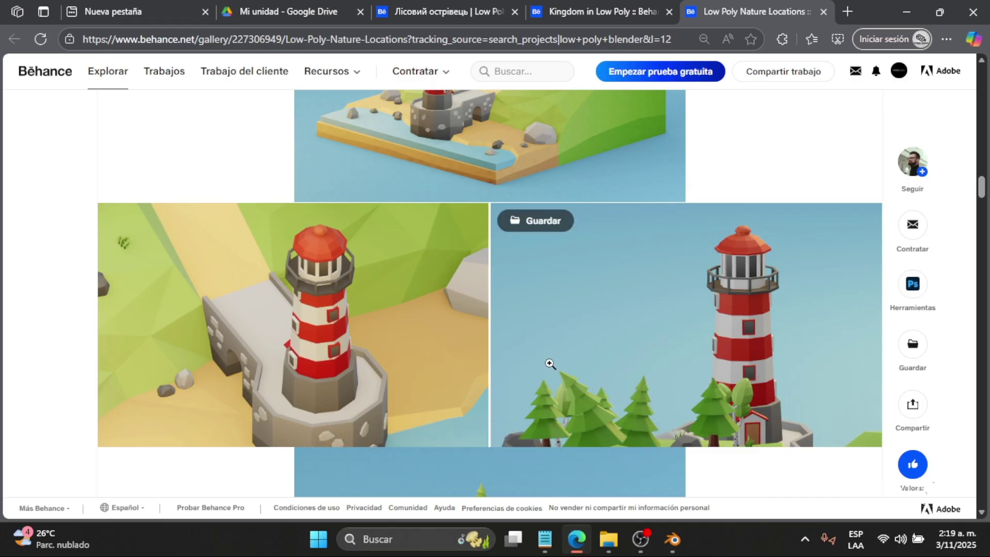
scroll(550, 363, "down", 20)
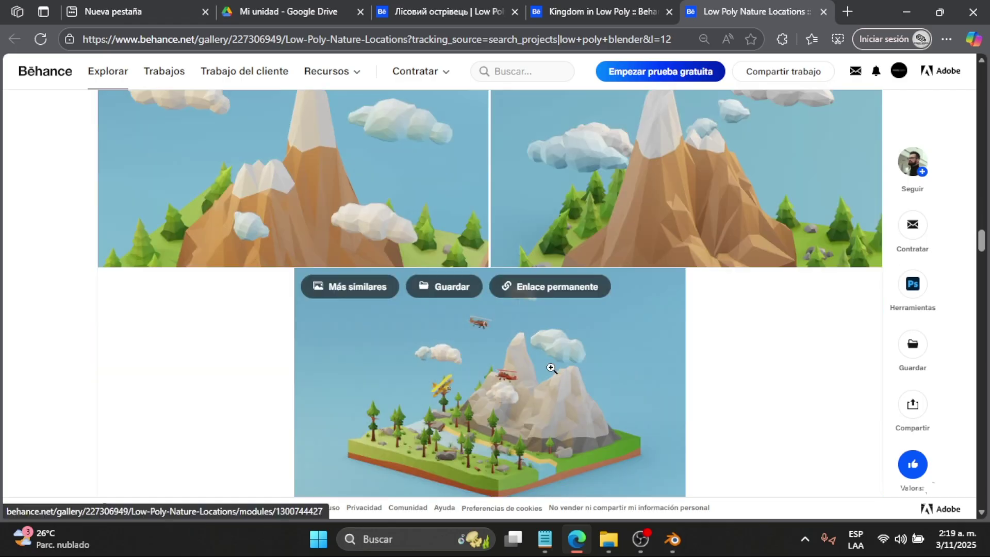
scroll(552, 367, "down", 10)
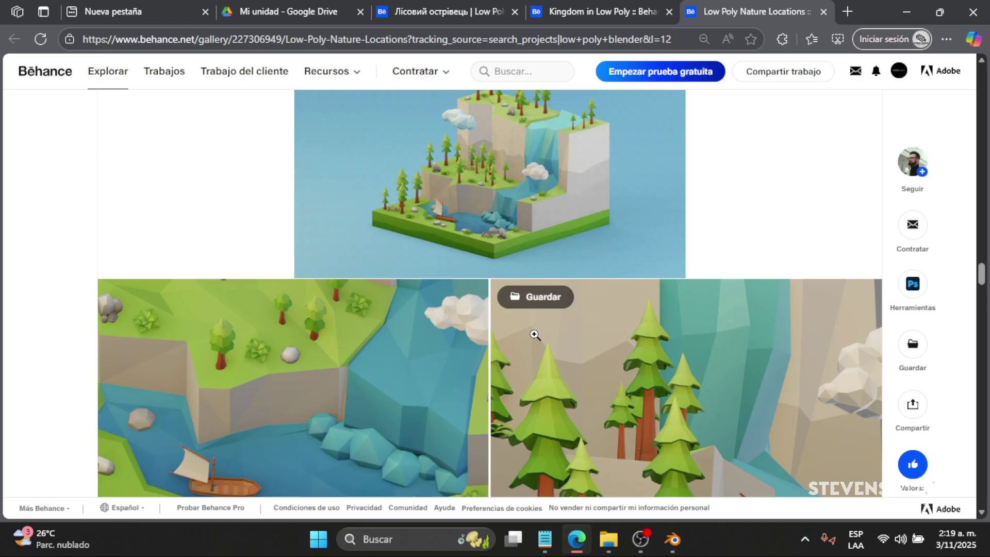
scroll(518, 322, "down", 15)
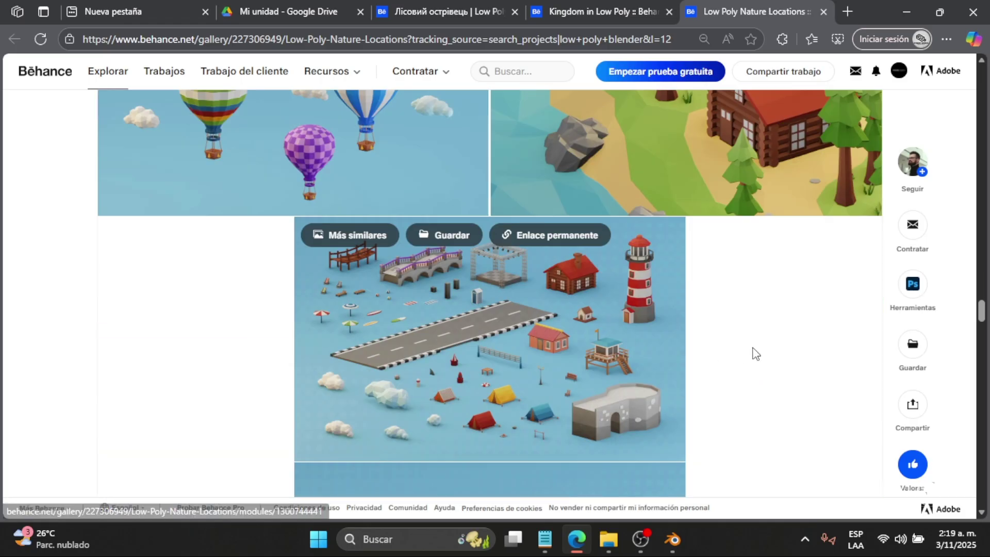
scroll(701, 350, "down", 4)
scroll(704, 350, "down", 20)
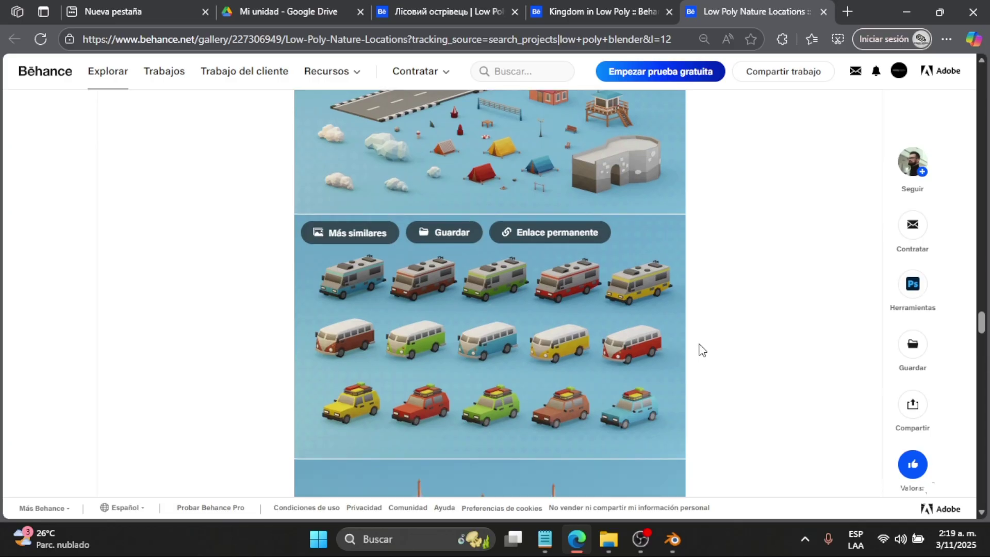
Review the terrain tile overview, enlarge it, and examine the water and mountain sheet and the trees sheet
scroll(702, 349, "down", 10)
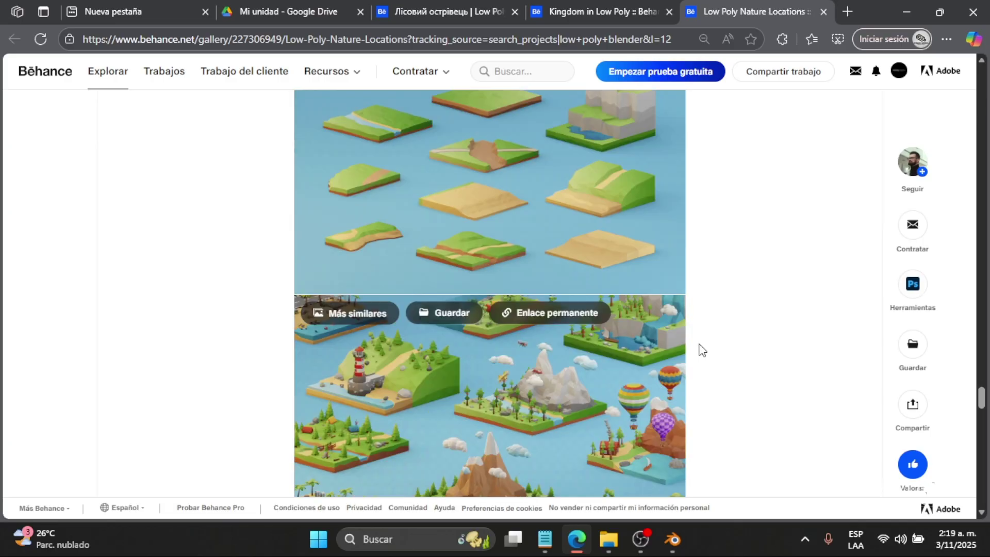
scroll(702, 350, "up", 6)
scroll(702, 350, "down", 1)
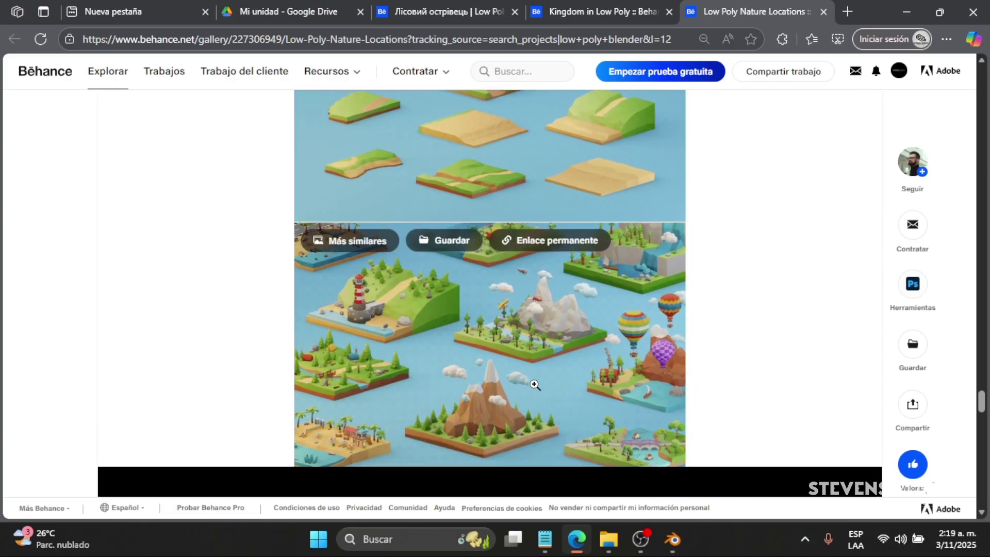
scroll(515, 389, "down", 3)
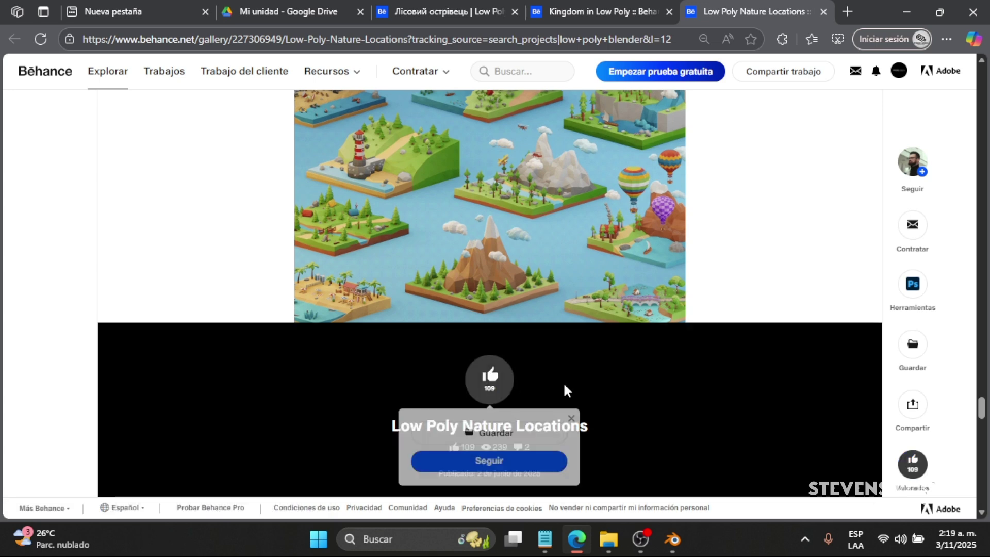
scroll(566, 390, "up", 8)
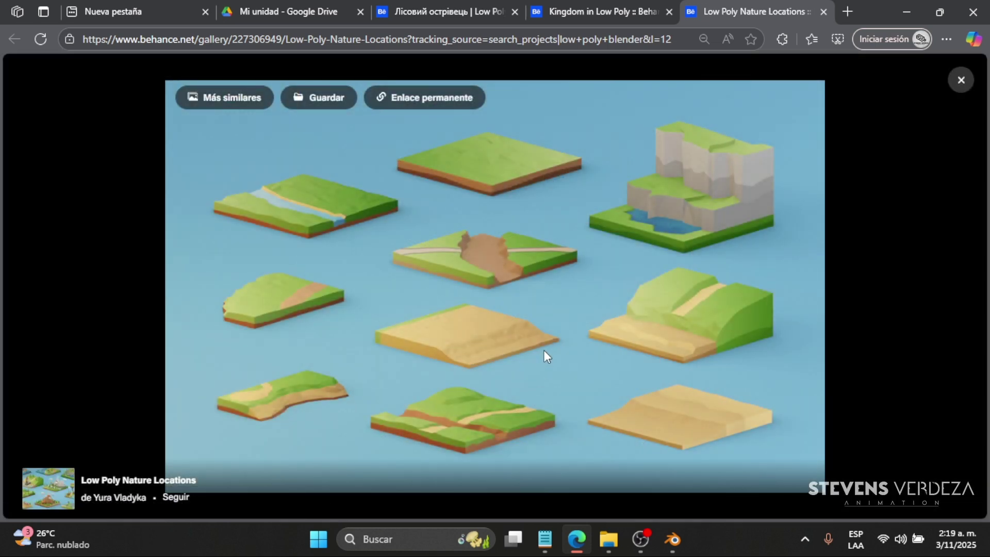
key("Right")
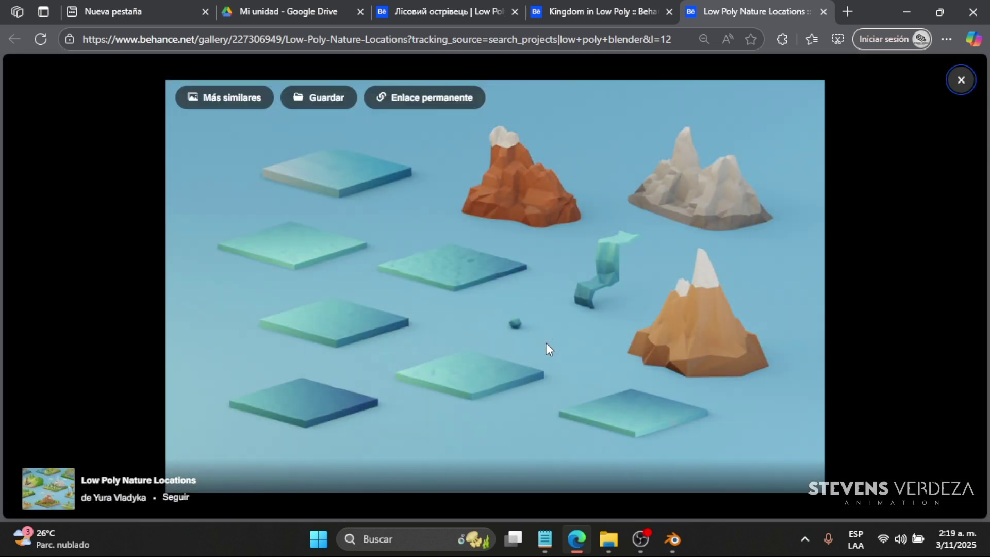
key("Right")
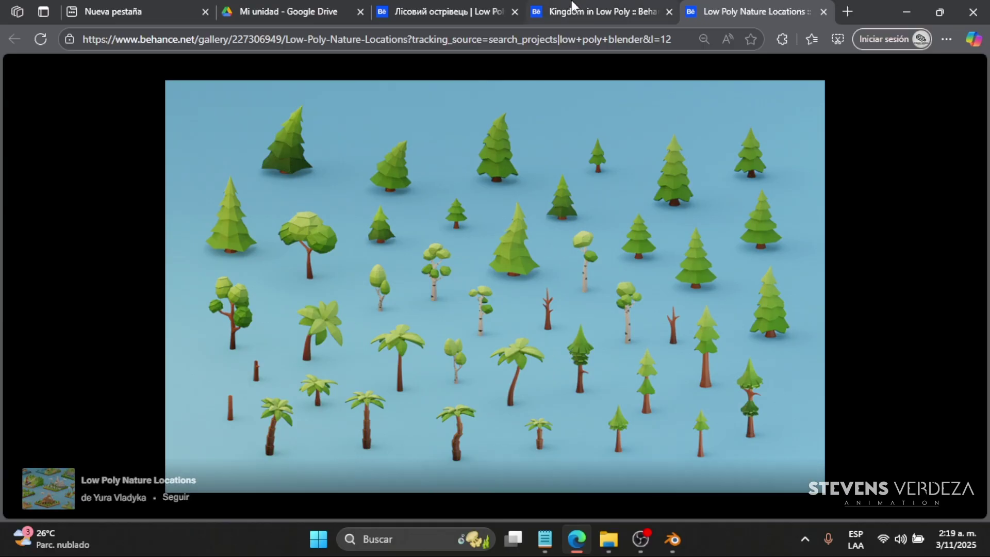
Compare the trees sheet with the vegetation in the Kingdom in Low Poly town render, returning to the enlarged sheet
left_click(588, 10)
scroll(341, 247, "down", 1)
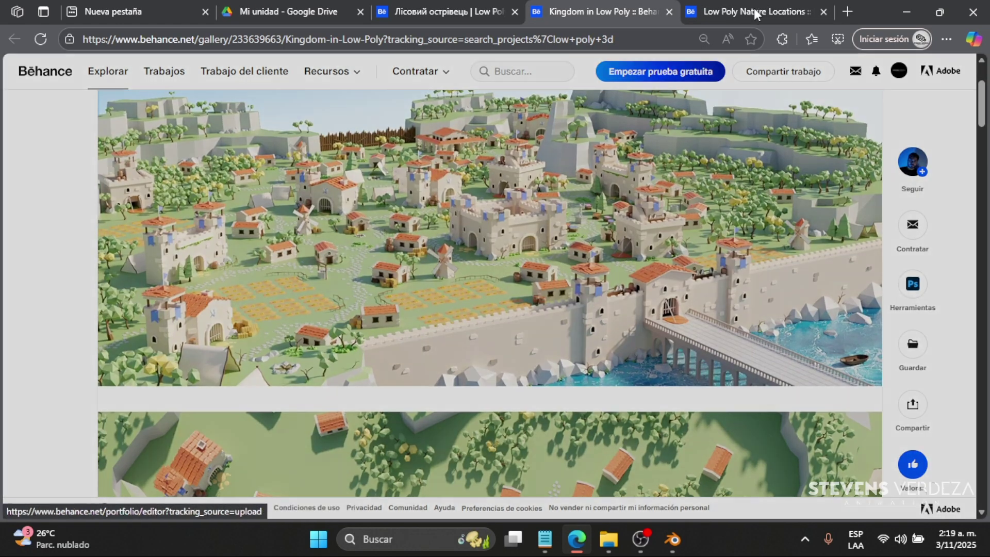
left_click(754, 13)
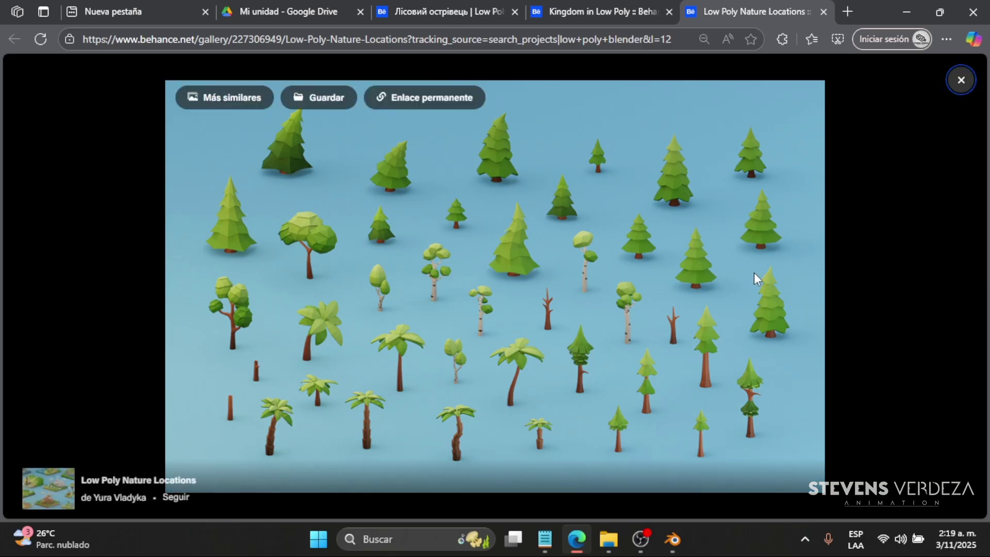
Examine the enlarged sheets of rocks and plants, balloons and biplanes, vehicles, and buildings and props
key("Right")
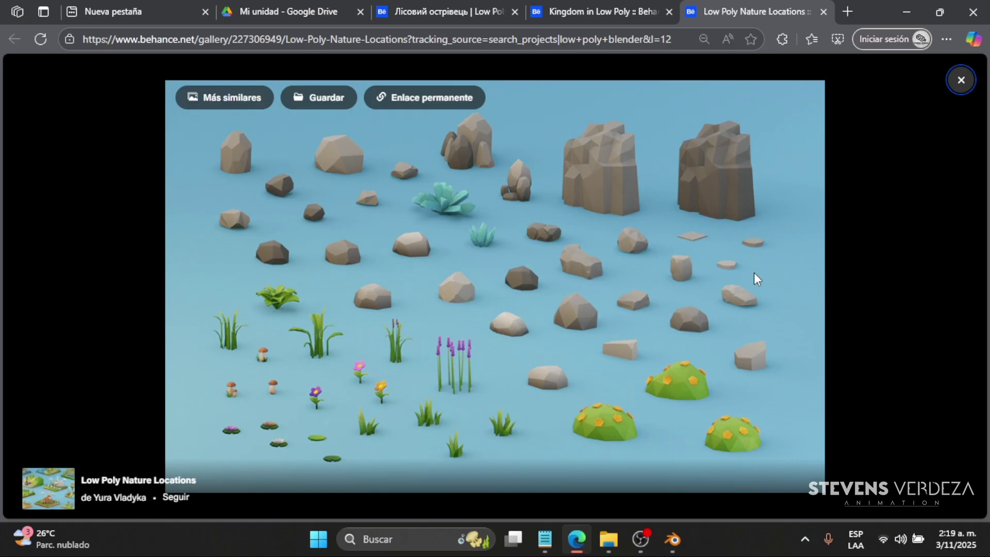
key("Right")
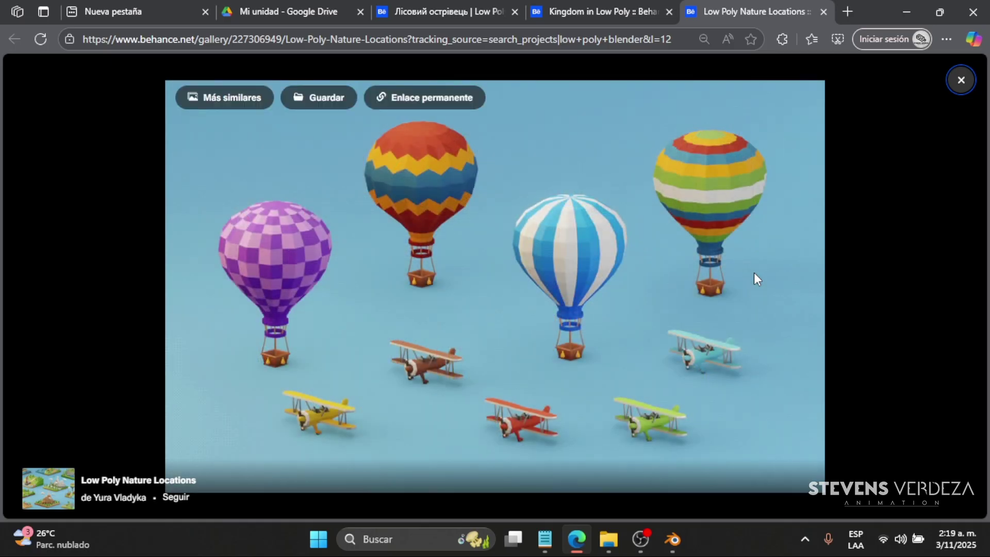
key("Right")
key("Right")
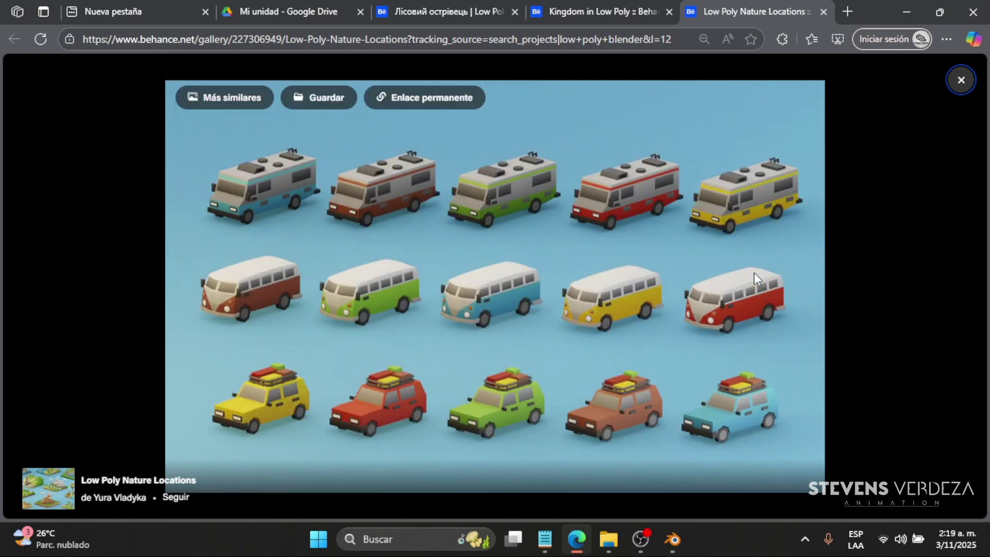
key("Right")
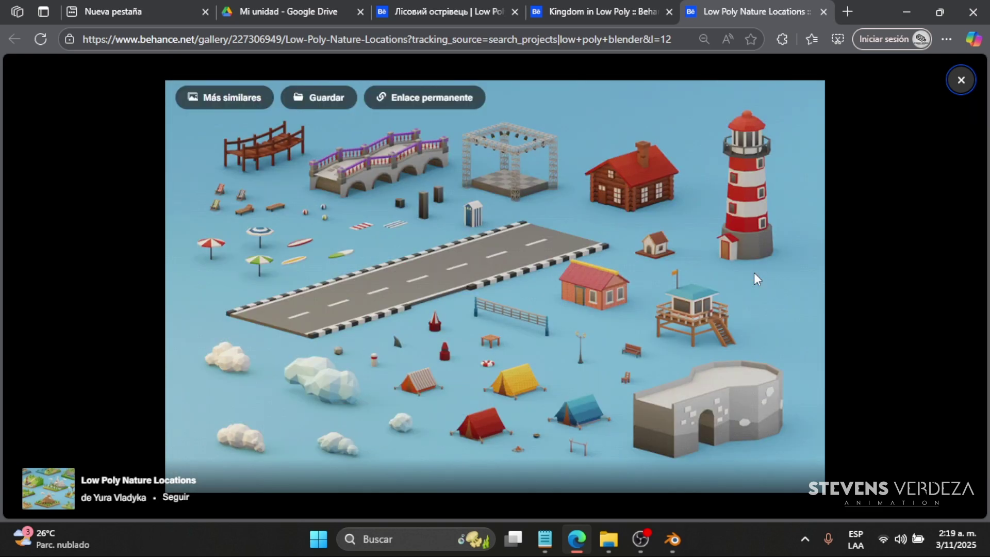
Examine the enlarged hot-air balloon island renders and the waterfall scene's close-ups with pines and sailboat
key("Right")
key("Right")
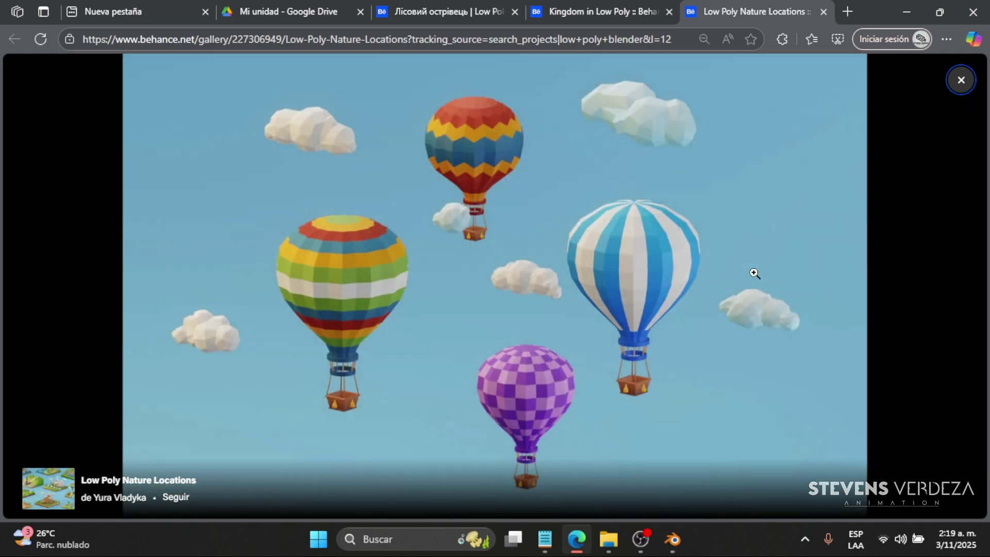
key("Right")
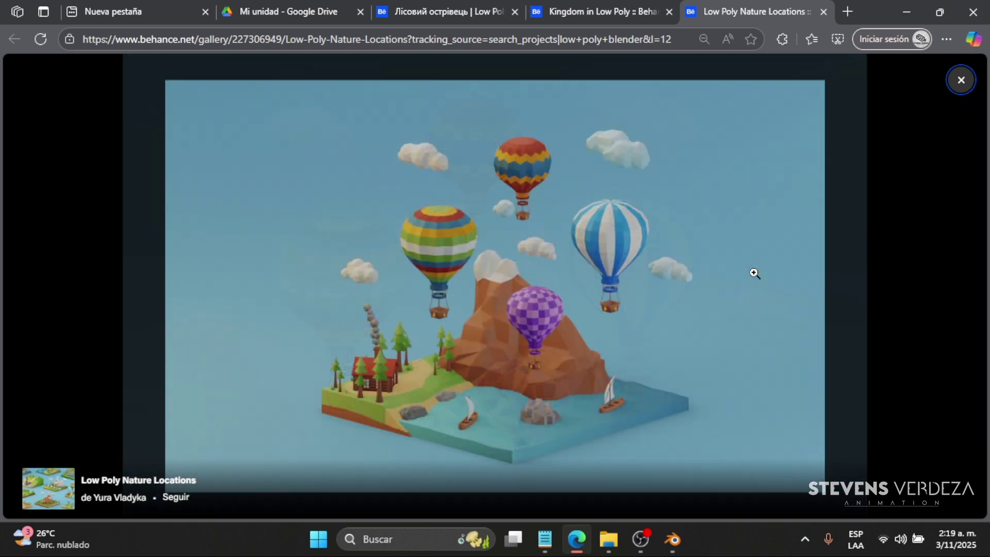
key("Right")
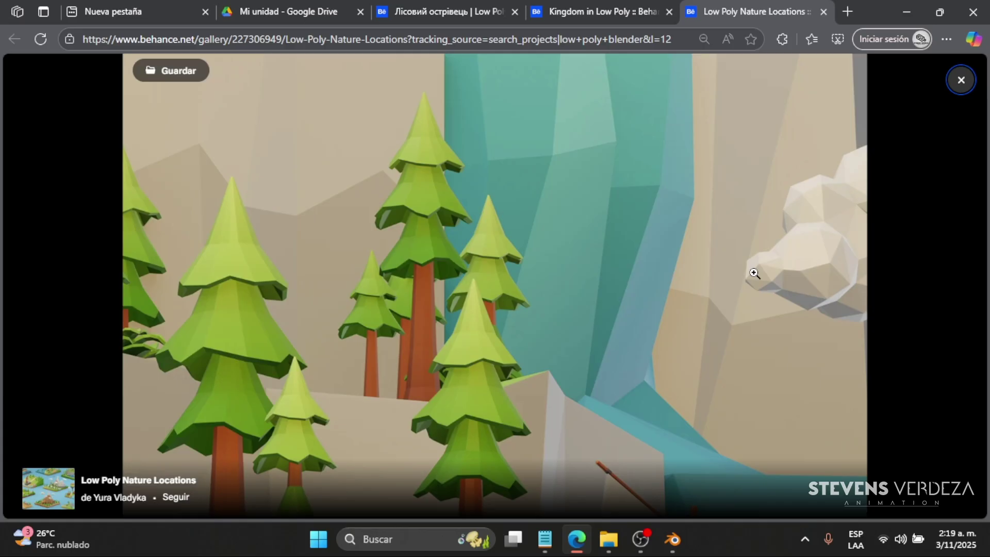
key("Right")
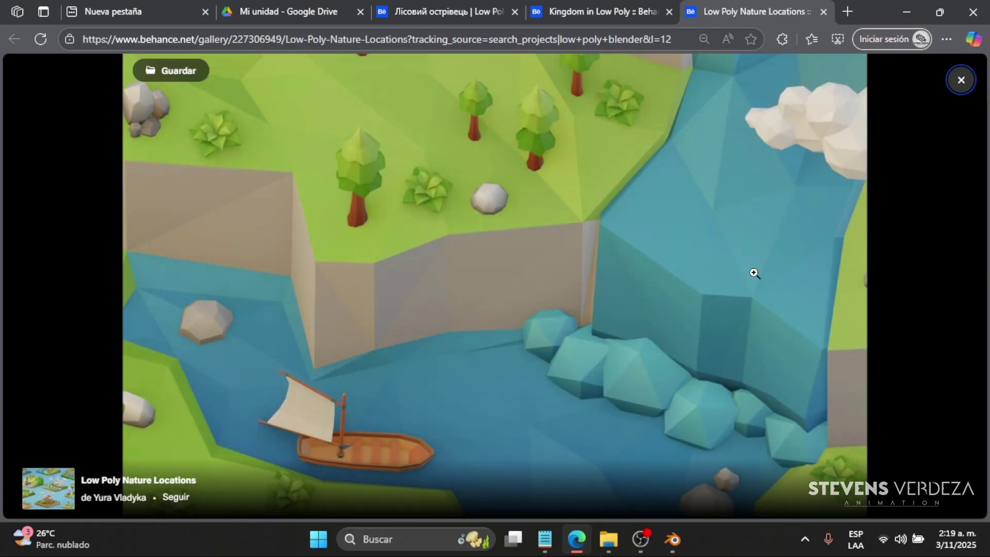
Switch to Blender and delete the default cube from the scene
left_click(673, 539)
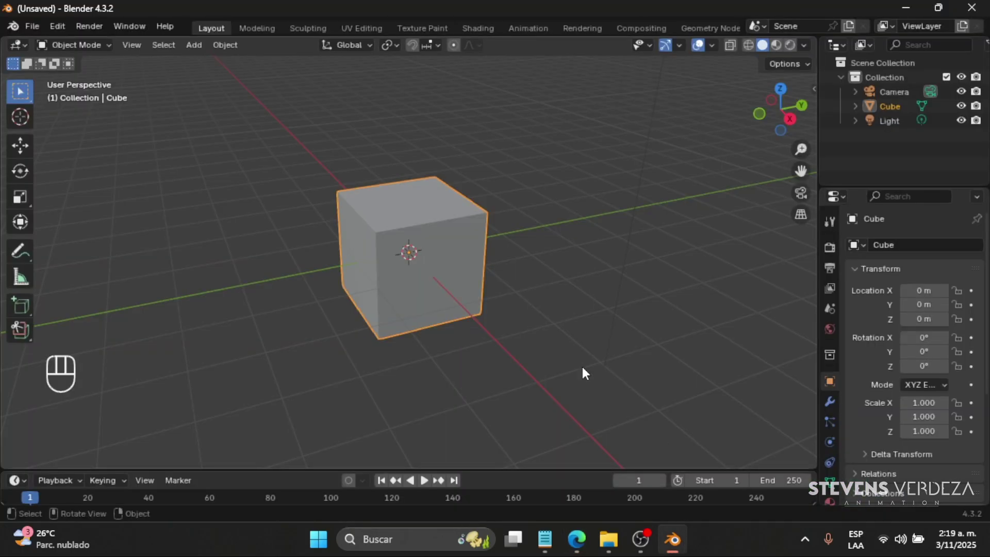
left_click(493, 314)
scroll(402, 304, "up", 3)
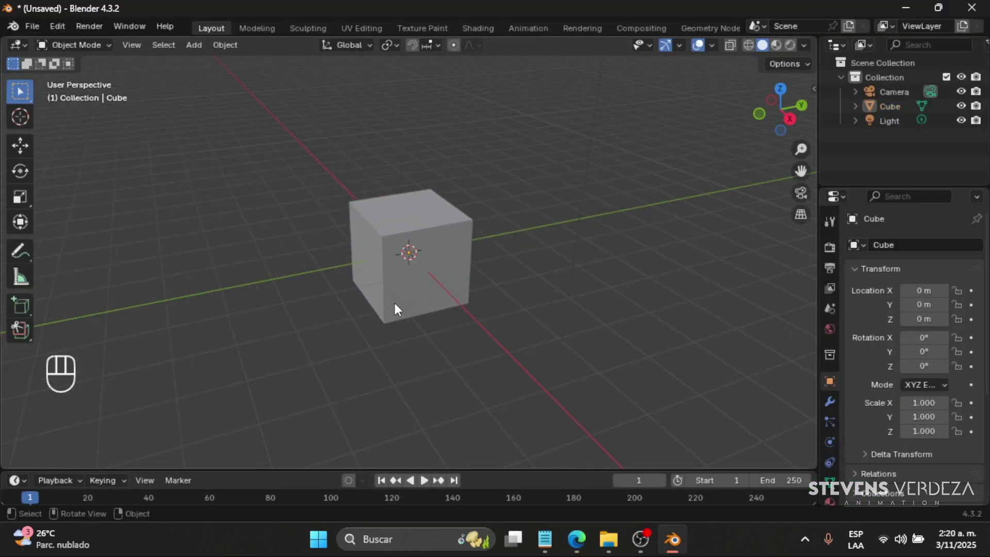
scroll(395, 308, "down", 2)
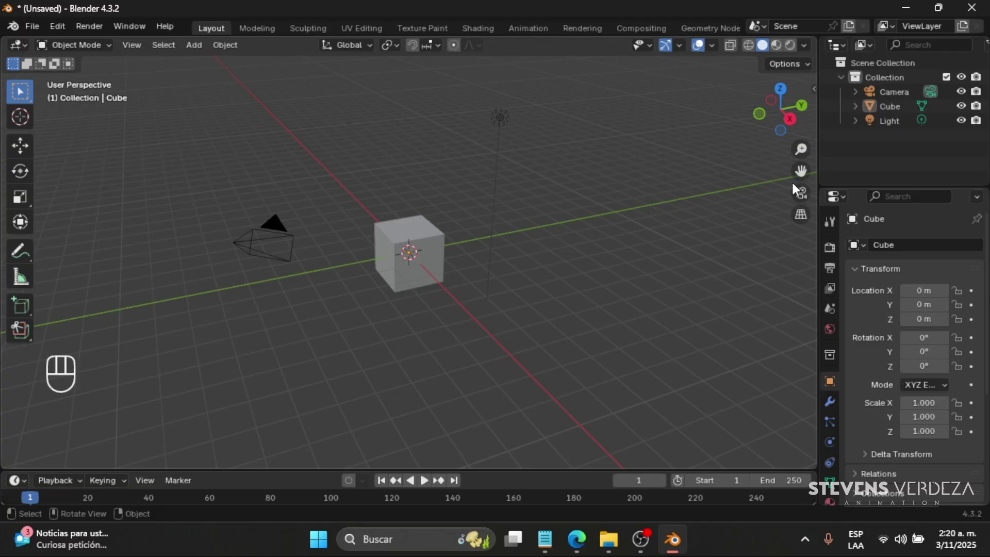
left_click(405, 267)
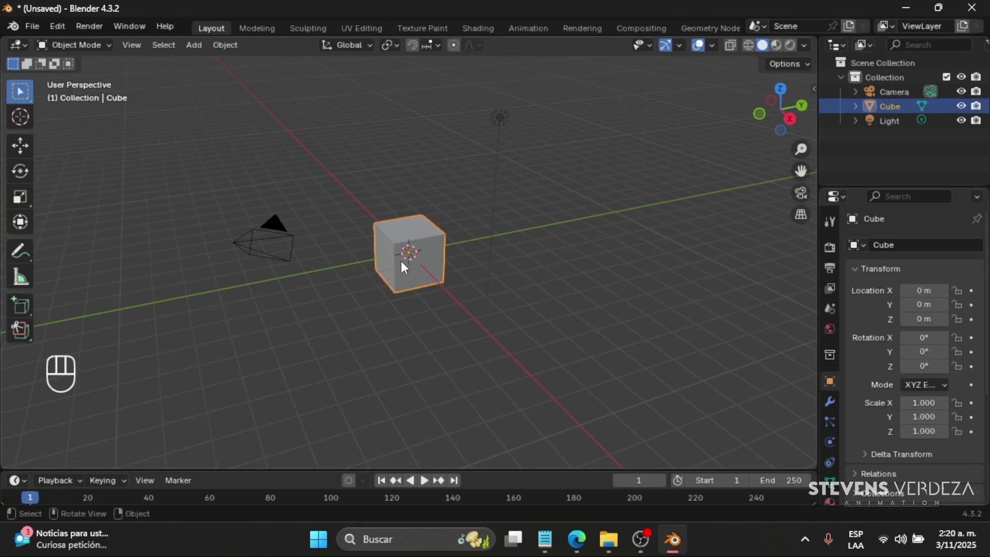
key("Delete")
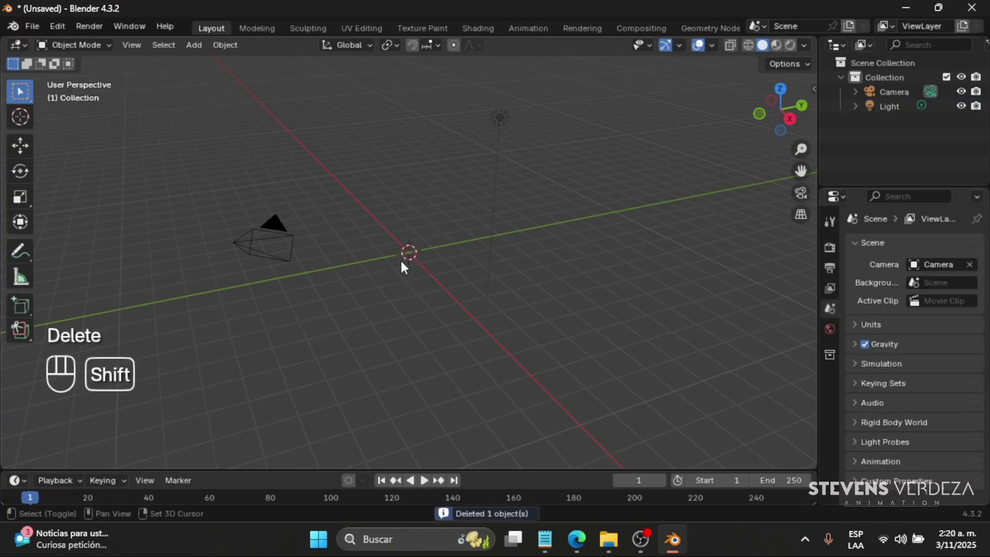
Add a plane mesh at the world origin and scale it up uniformly to about 10.6
key("shift+a")
mouse_move(342, 229)
left_click(456, 254)
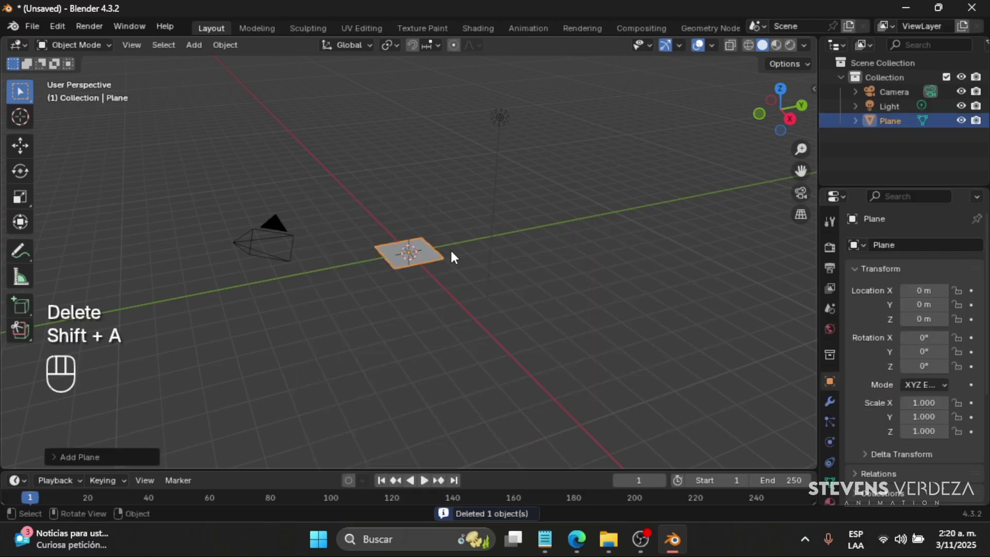
key("s")
left_click(745, 130)
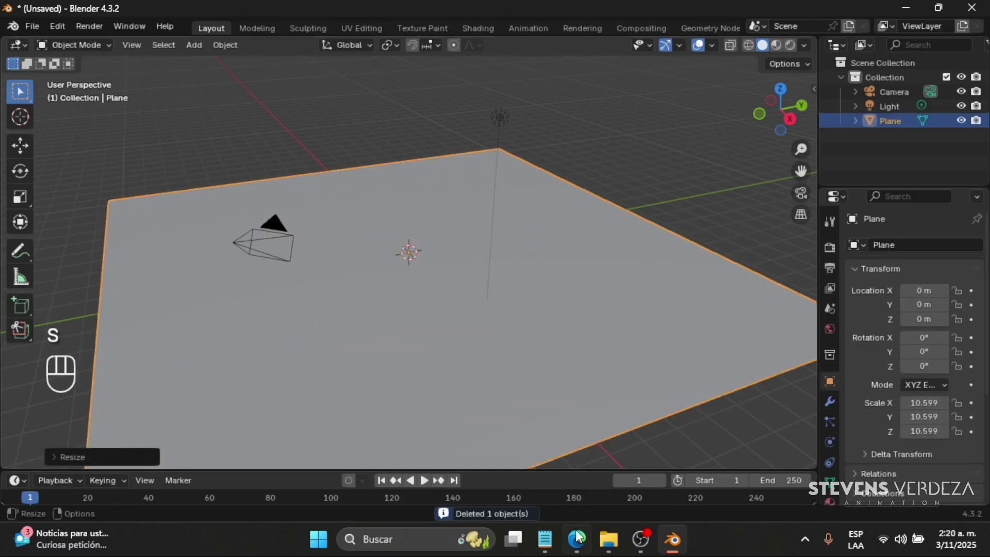
Switch to the forest island project in the browser and review its pond close-ups, daylight render and night render
key("alt+Tab")
key("ctrl+shift+Tab")
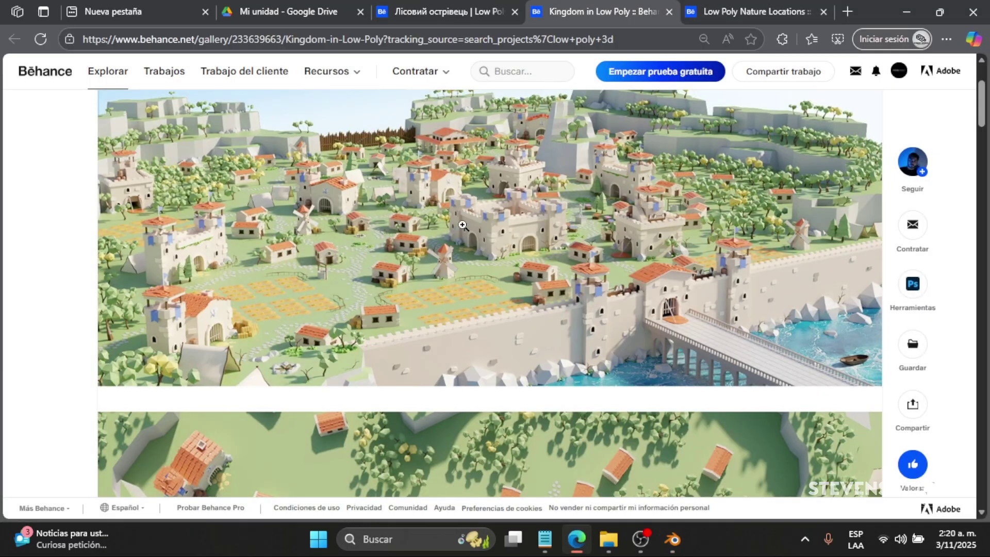
key("ctrl+shift+Tab")
scroll(540, 296, "down", 10)
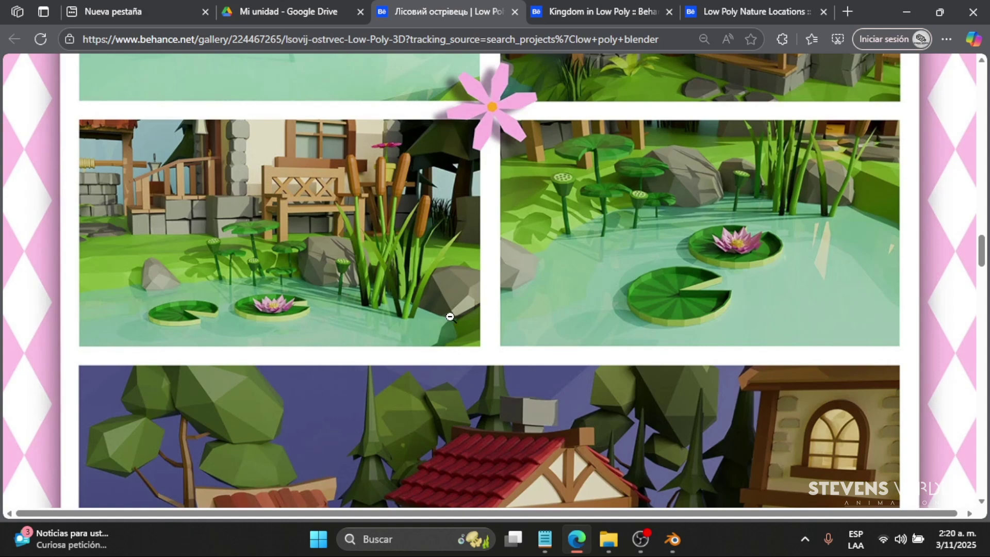
scroll(450, 317, "down", 8)
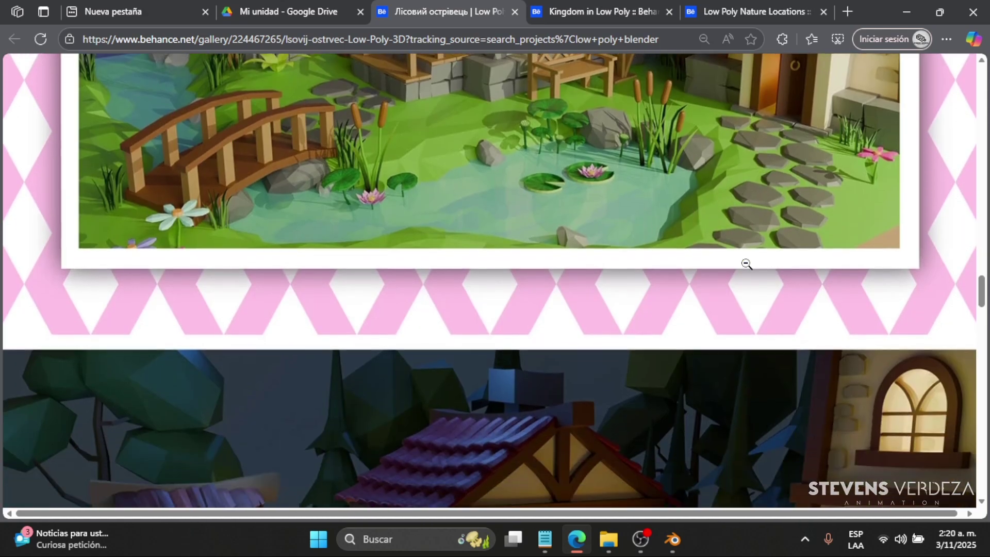
scroll(740, 227, "down", 8)
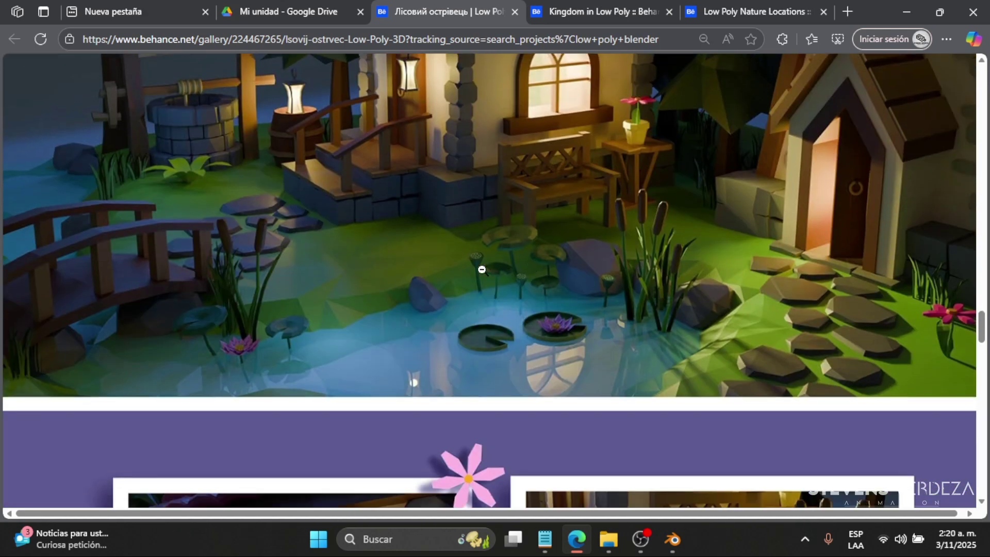
scroll(781, 268, "down", 2)
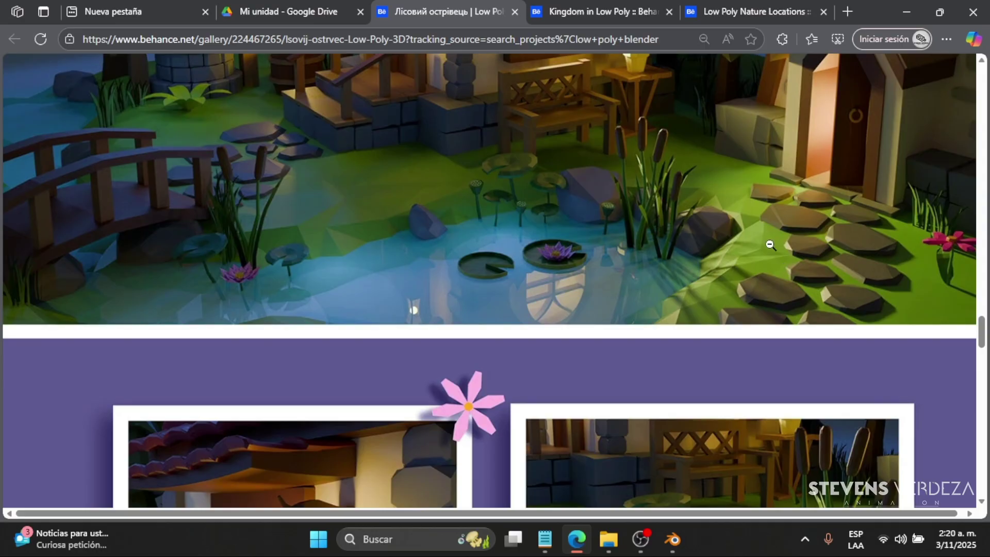
scroll(770, 245, "down", 10)
Switch to Blender, delete the light and the camera from the scene, and select the plane
key("alt+Tab")
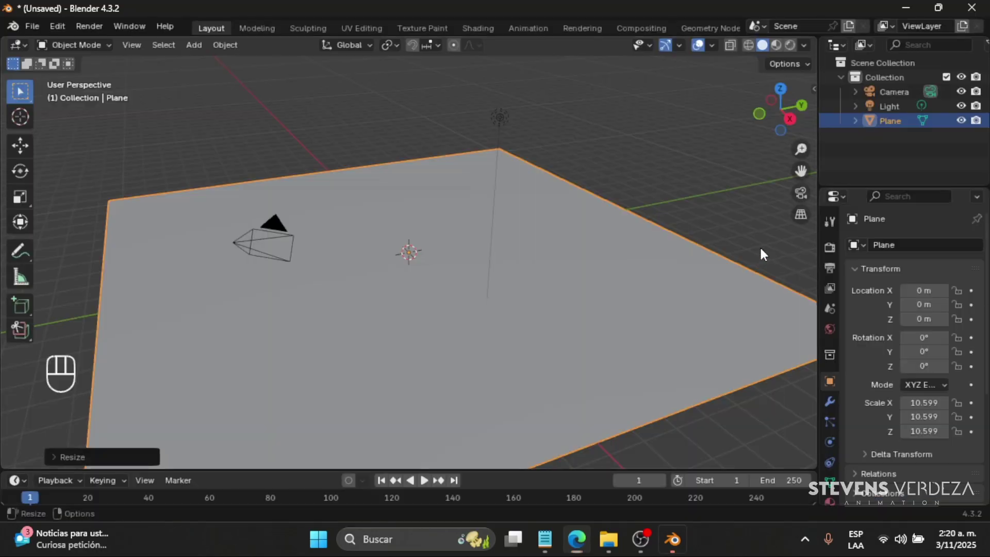
left_click(579, 166)
left_click(499, 120)
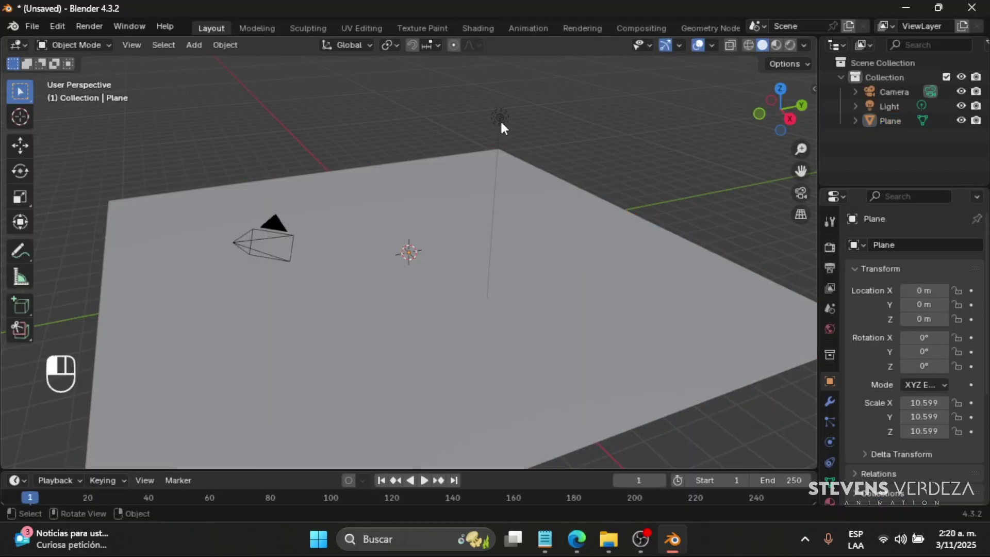
key("Delete")
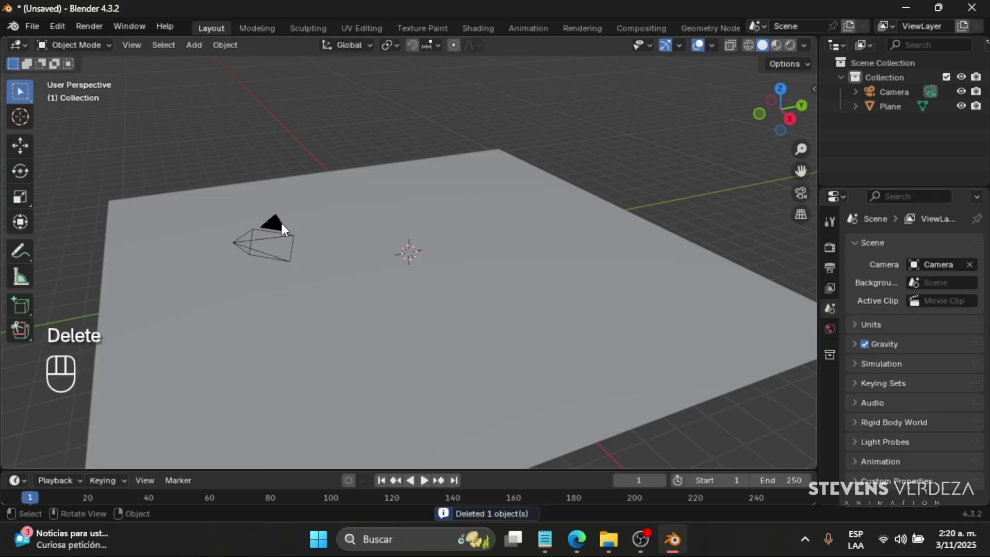
left_click(281, 225)
key("Delete")
scroll(432, 262, "down", 3)
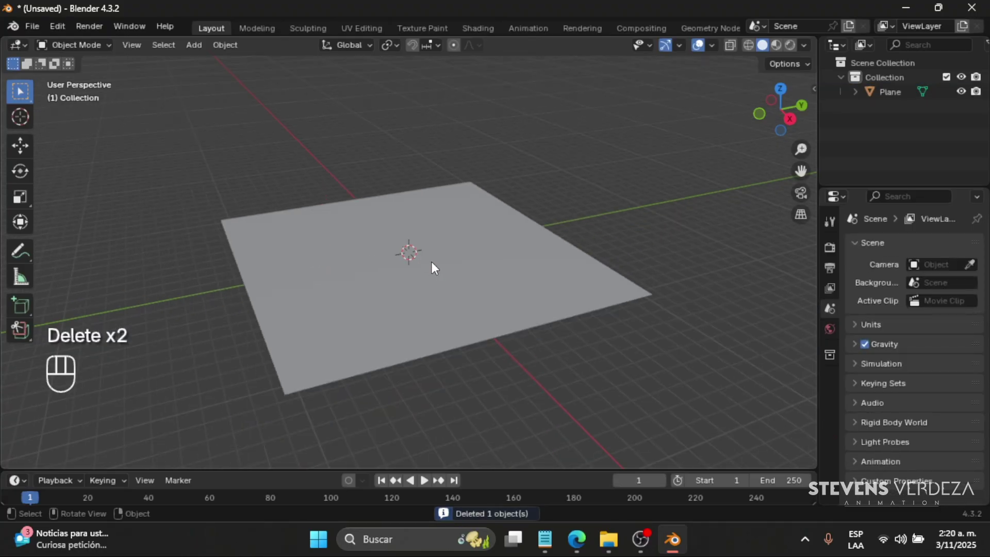
left_click(416, 305)
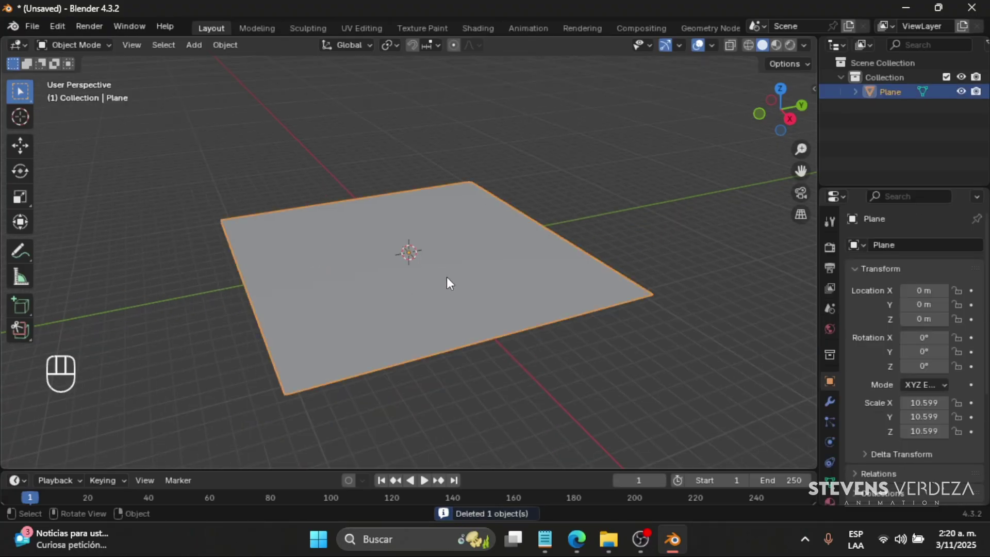
Switch to the browser and review the forest island's campfire, the Kingdom in Low Poly top view and the Low Poly Nature Locations renders
left_click(576, 540)
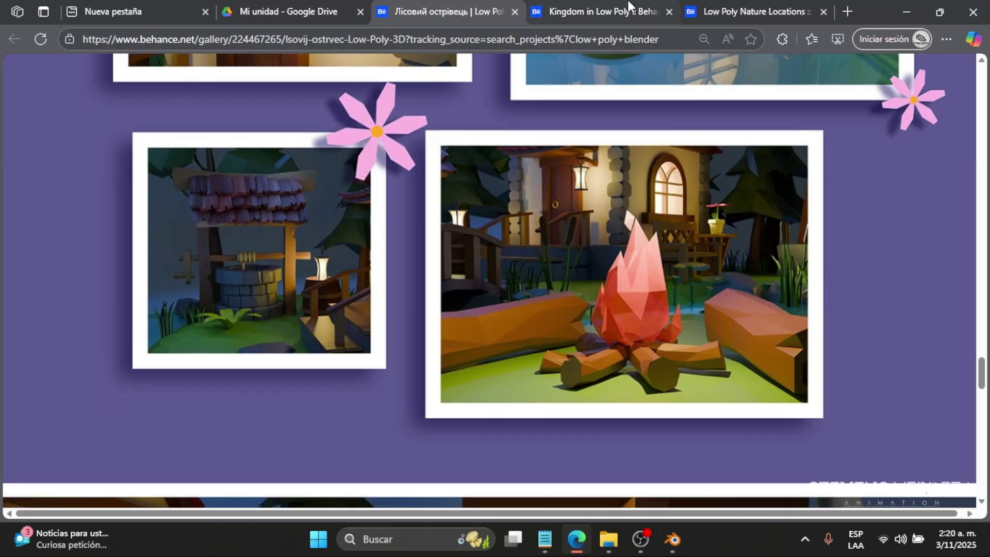
left_click(630, 10)
scroll(505, 267, "down", 5)
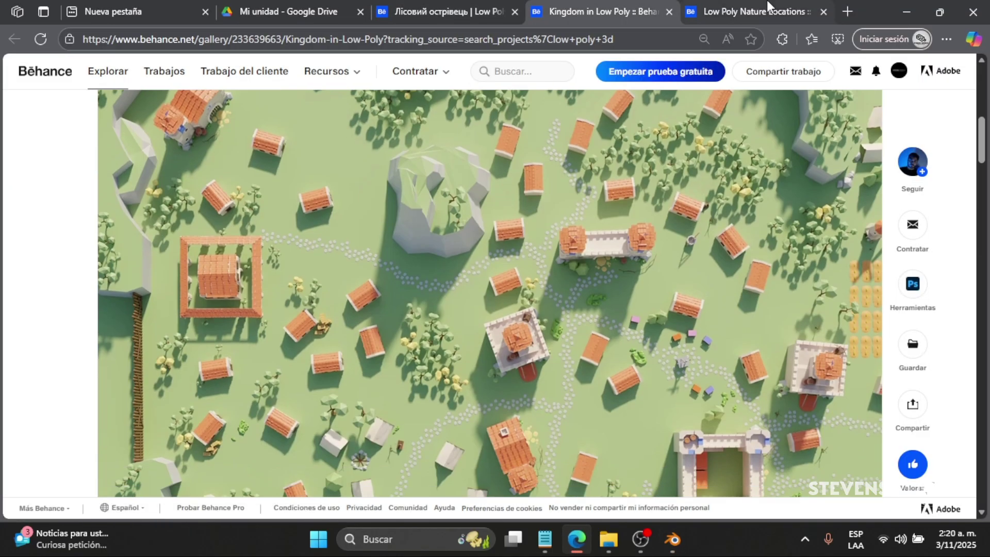
key("ctrl+Tab")
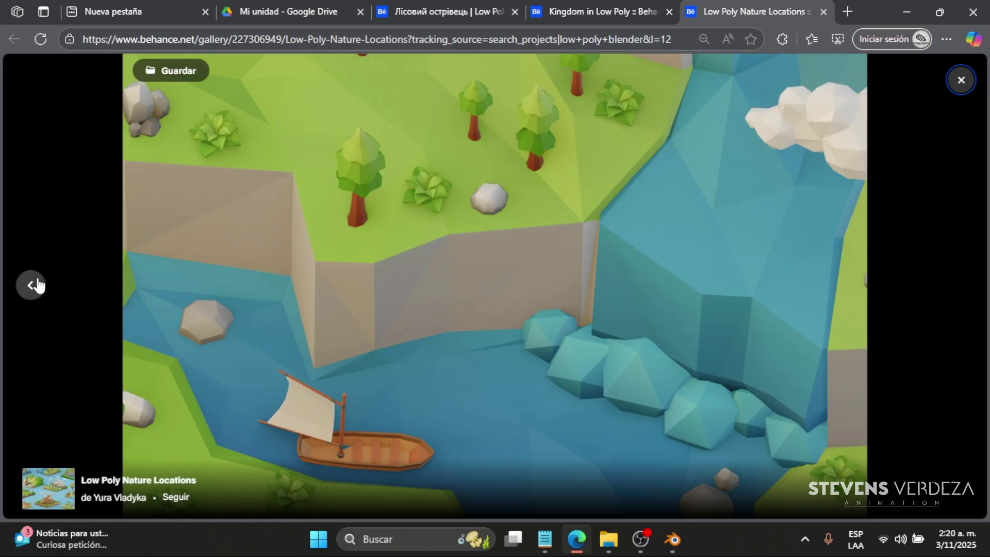
left_click(32, 286)
left_click(32, 286)
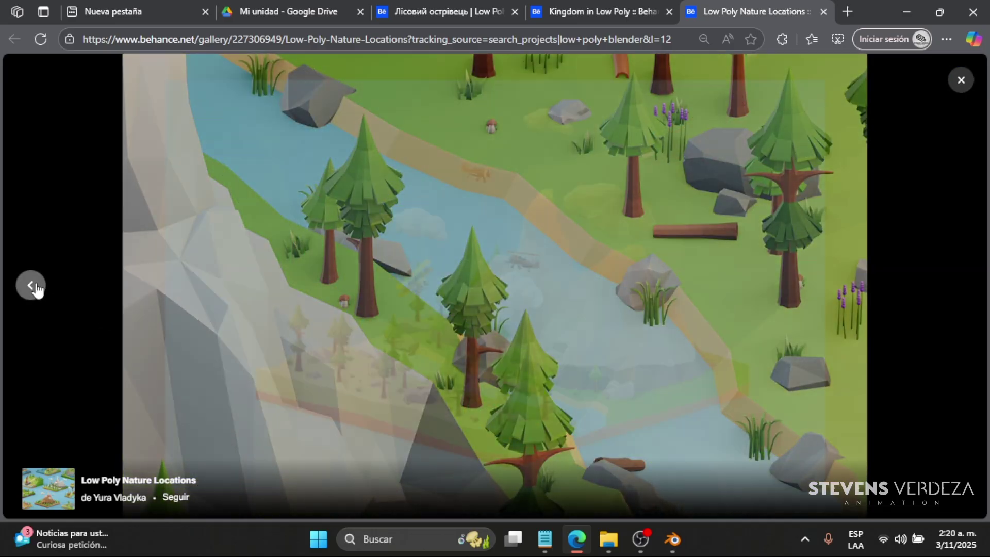
left_click(32, 286)
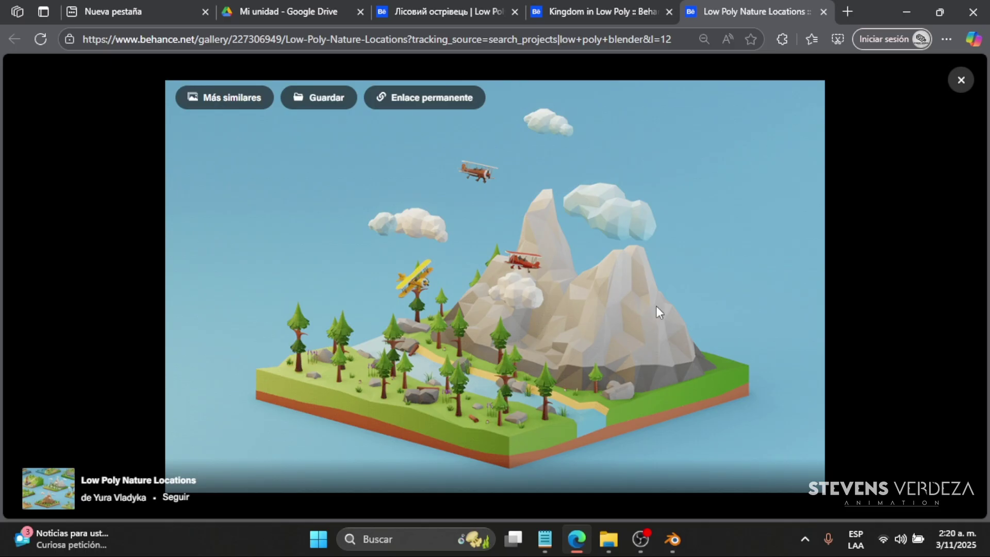
Switch to Blender and scale the plane up uniformly to about 15.8
left_click(672, 538)
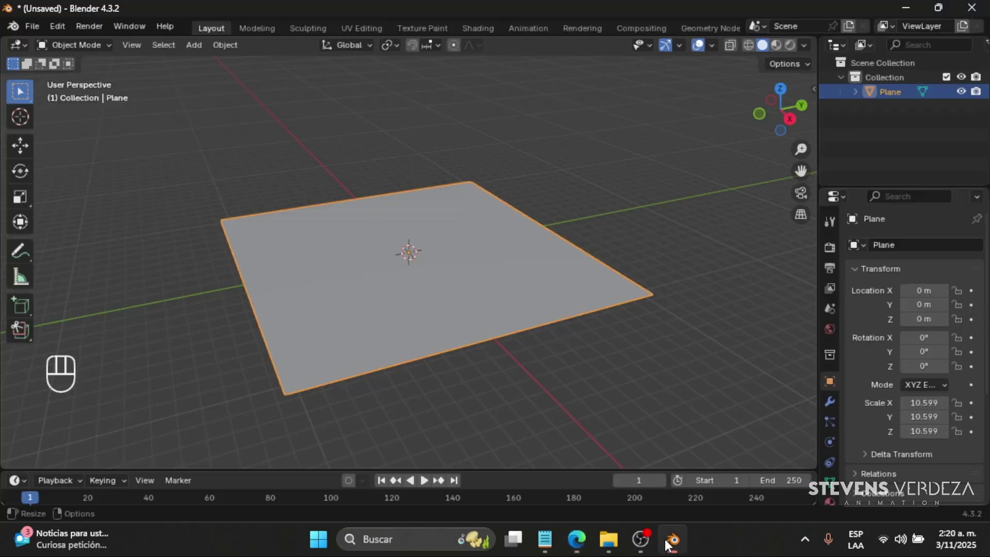
mouse_move(441, 218)
middle_mouse_down()
mouse_move(479, 252)
mouse_move(350, 199)
mouse_move(438, 158)
mouse_move(431, 216)
middle_mouse_up()
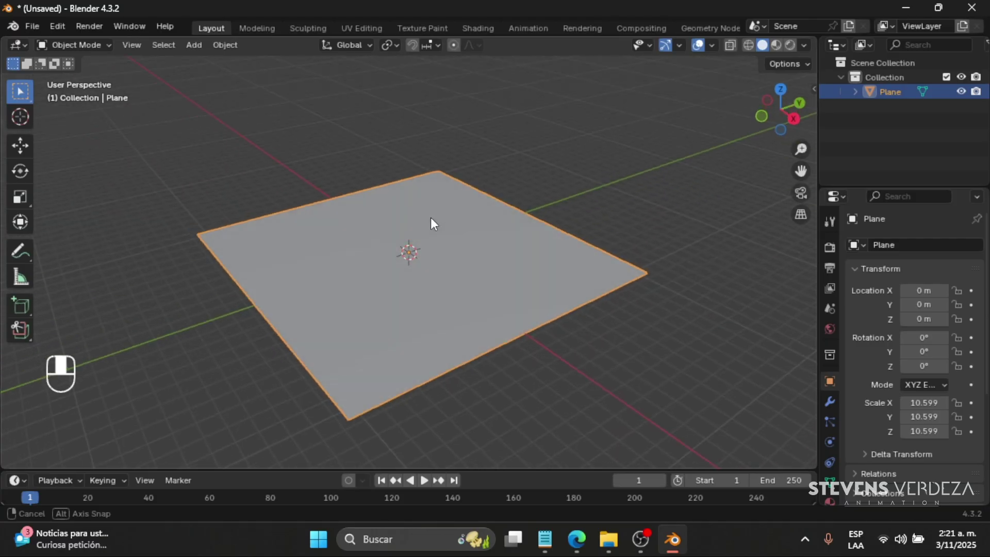
left_click(19, 146)
key("s")
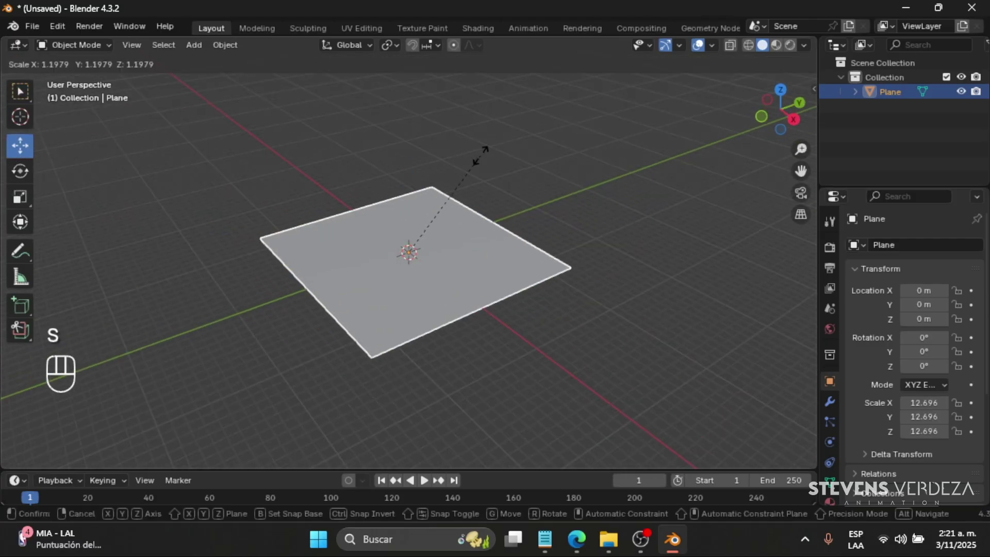
left_click(490, 214)
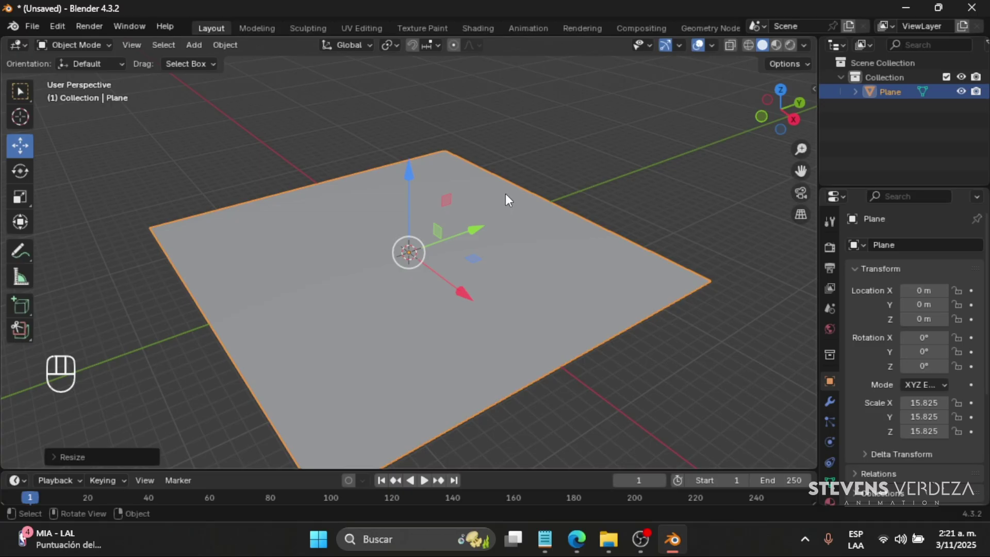
Add 64 evenly spaced loop cuts to the plane in one direction in Edit Mode
key("Tab")
scroll(443, 203, "down", 1)
key("ctrl+r")
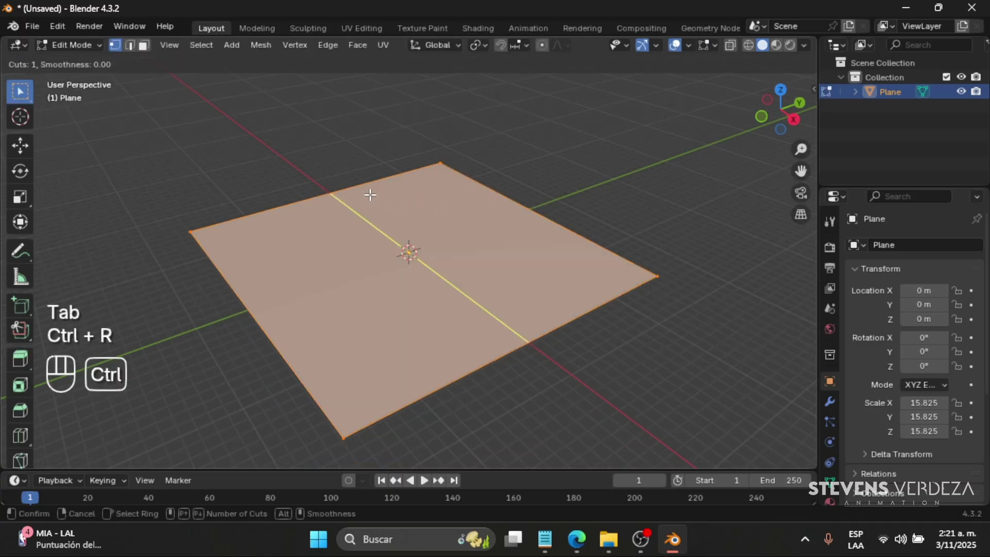
scroll(369, 194, "up", 20)
scroll(369, 194, "up", 3)
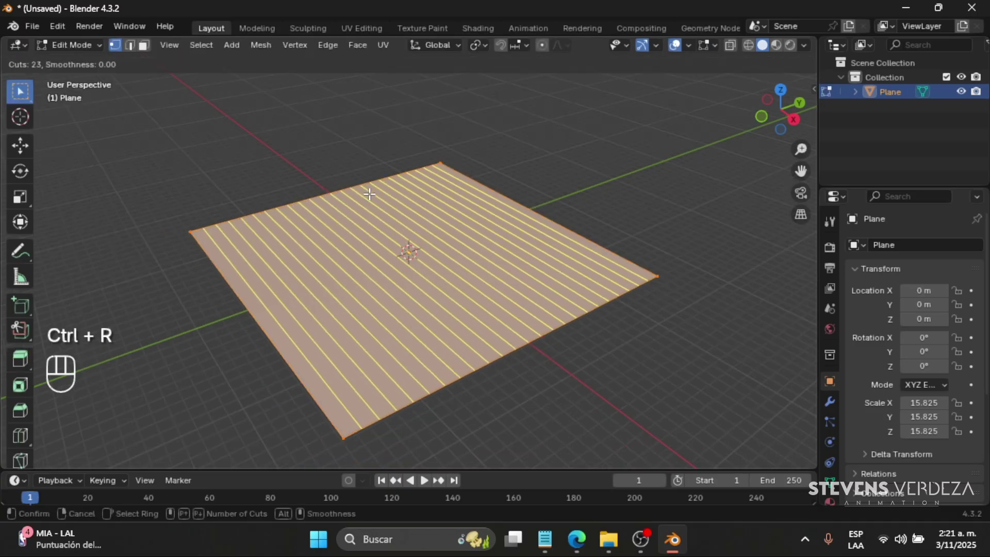
scroll(370, 200, "up", 20)
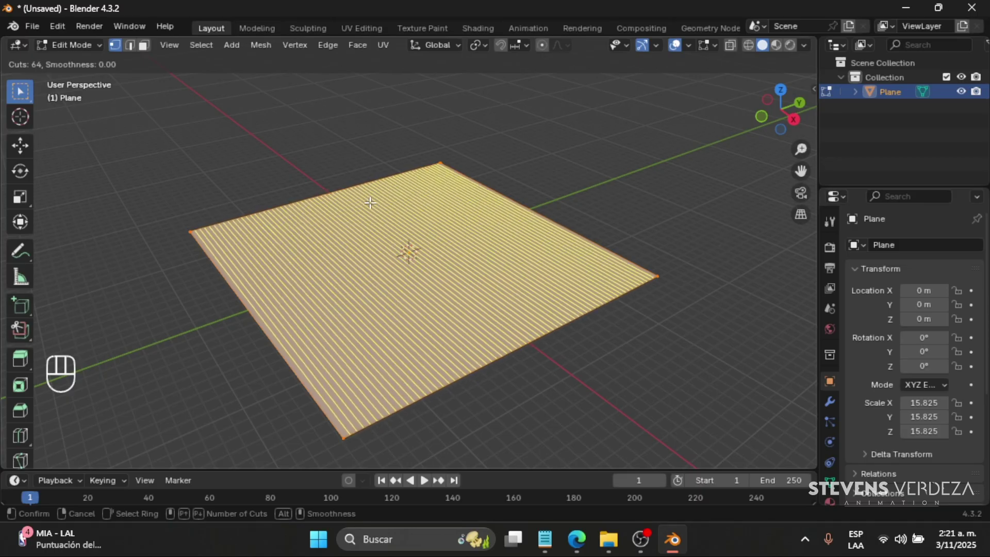
left_click(370, 201)
key("Escape")
key("alt+a")
Add 60 evenly spaced loop cuts perpendicular to the existing ones to form a dense grid
middle_click_drag(510, 207, 414, 245)
key("2")
scroll(412, 243, "down", 3)
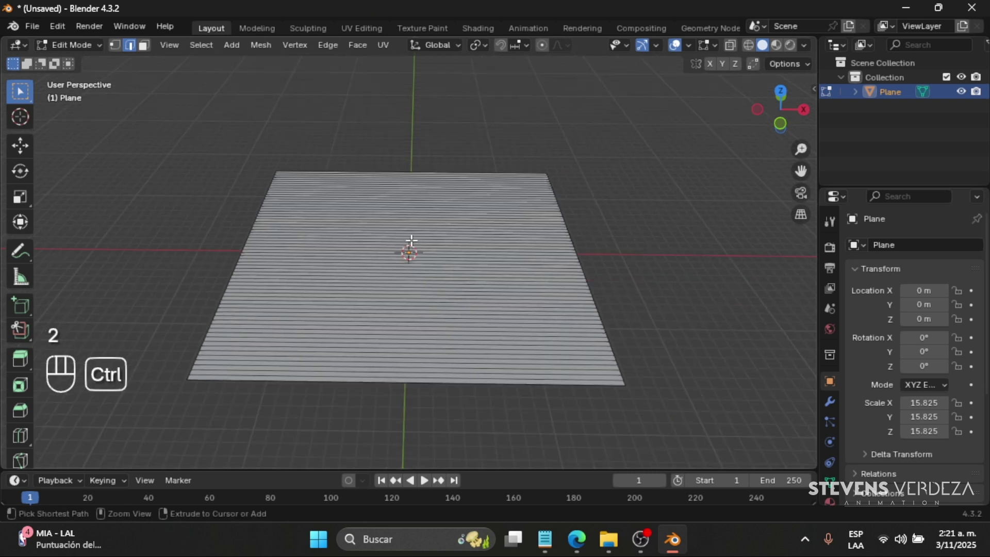
key("ctrl+r")
scroll(405, 204, "up", 17)
scroll(406, 205, "up", 20)
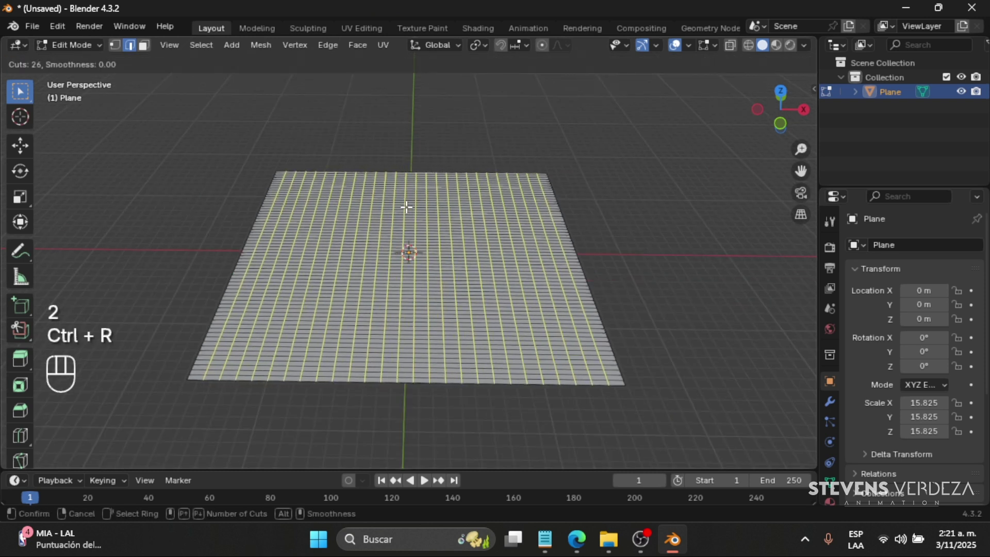
scroll(407, 207, "up", 4)
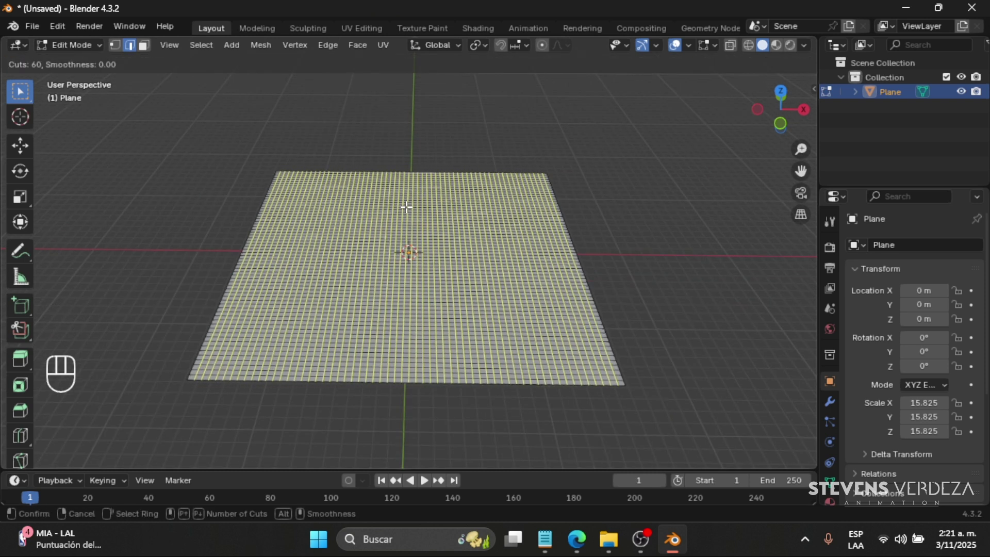
left_click(407, 207)
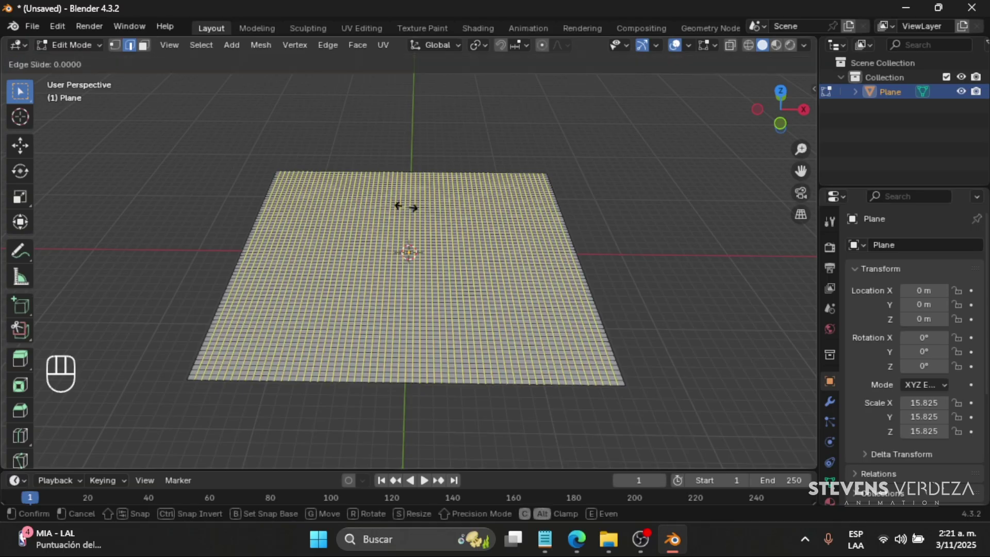
key("Escape")
Inspect the plane's grid density from several angles and distances, in Object Mode and Edit Mode
middle_click_drag(526, 155, 490, 254)
scroll(490, 253, "down", 4)
scroll(492, 258, "up", 6)
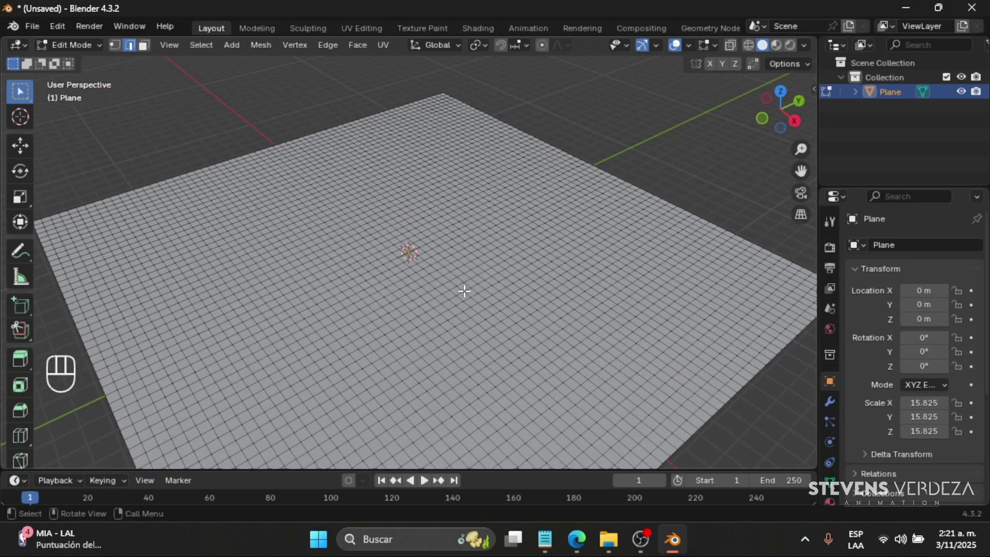
key("Tab")
middle_click_drag(464, 289, 413, 226)
key("Tab")
scroll(413, 225, "down", 5)
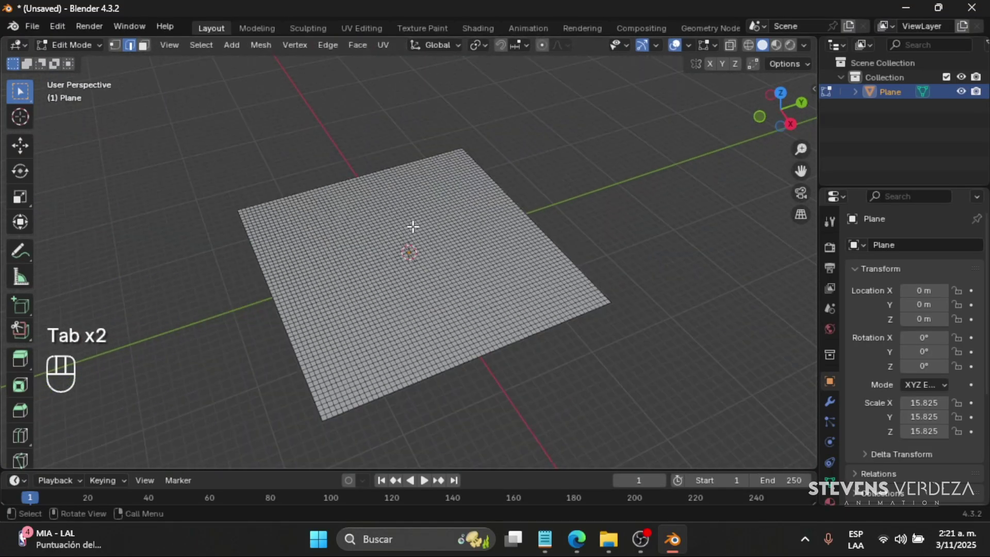
scroll(436, 294, "up", 6)
scroll(354, 278, "down", 3)
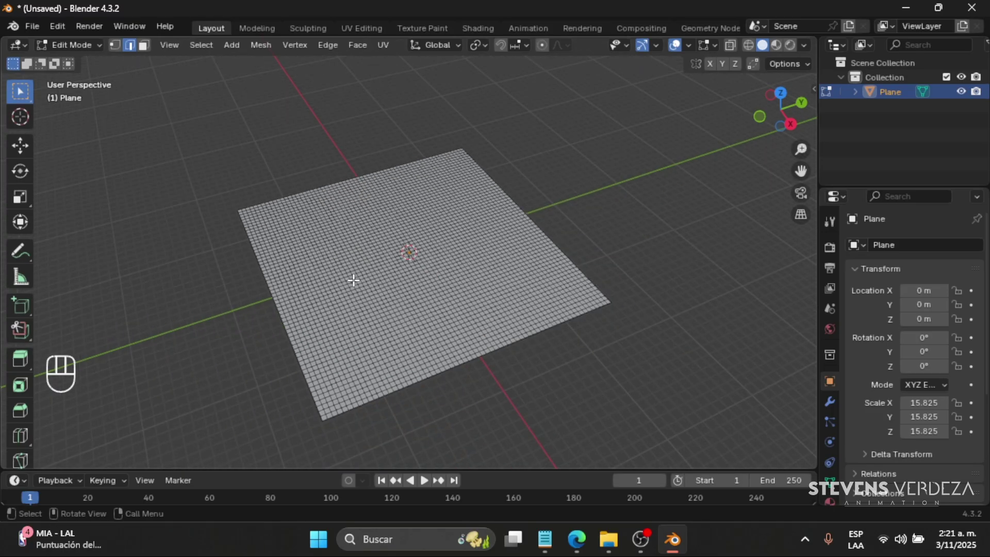
middle_click_drag(354, 278, 438, 316)
scroll(439, 317, "up", 5)
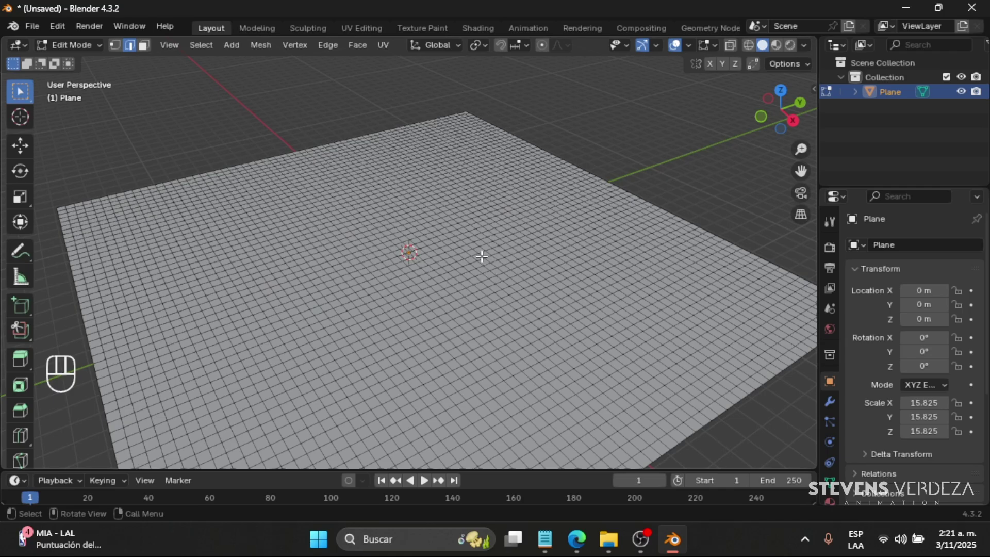
Switch to face selection and select six scattered faces across the plane
left_click(145, 46)
scroll(423, 255, "down", 2)
left_click(310, 239, "shift")
left_click(438, 188, "shift")
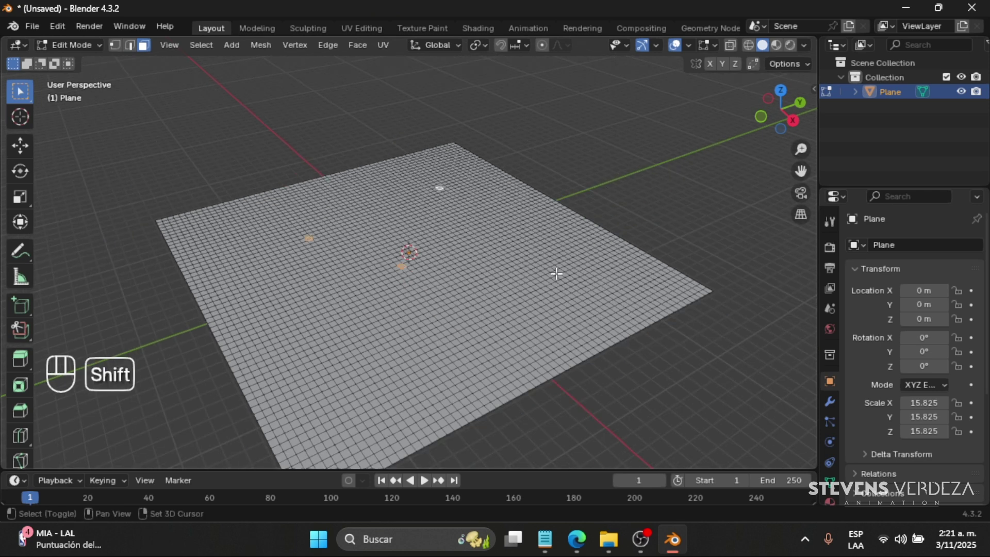
left_click(563, 274, "shift")
left_click(372, 412, "shift")
left_click(268, 331, "shift")
scroll(418, 313, "up", 3)
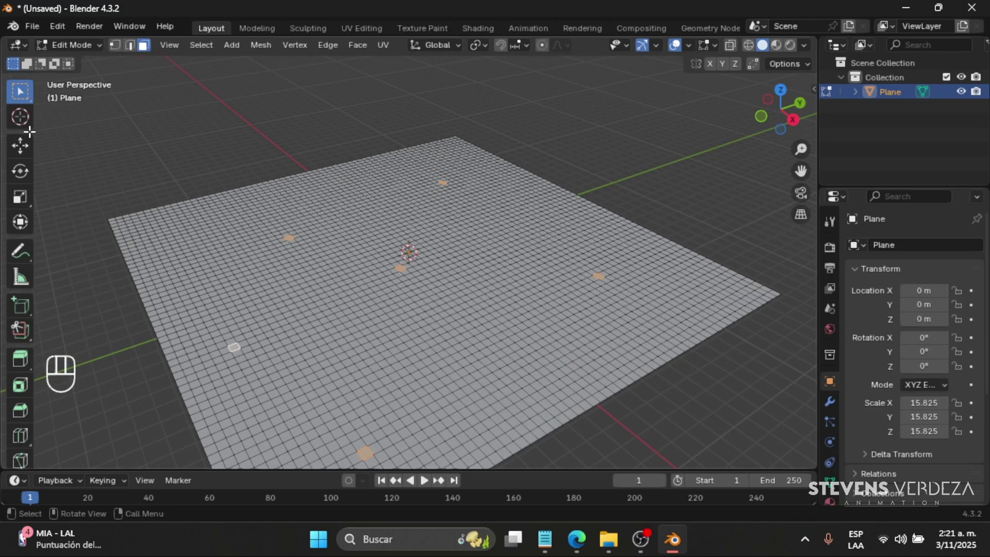
Activate the Move tool and enable proportional editing
left_click(21, 146)
middle_click_drag(274, 209, 287, 213)
middle_click_drag(533, 105, 543, 51)
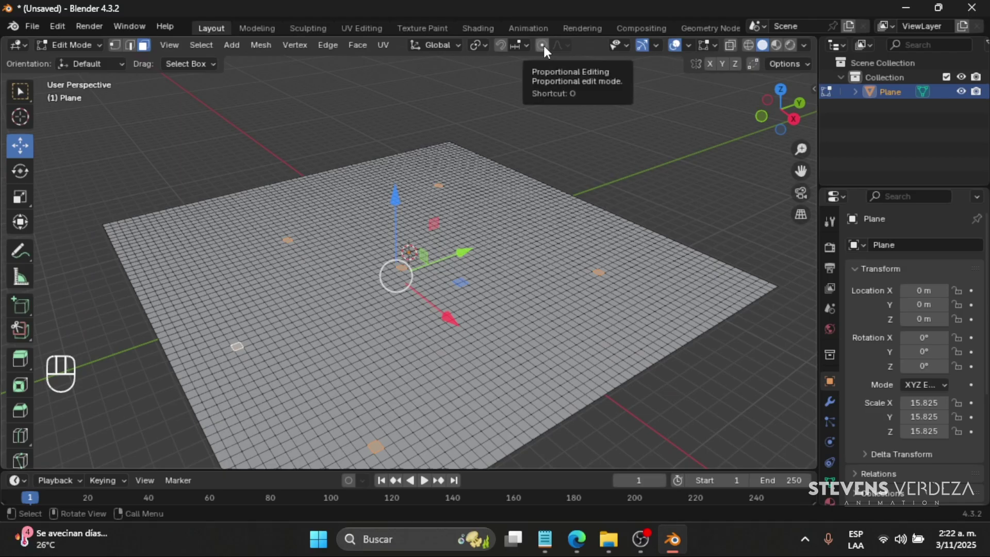
left_click(543, 45)
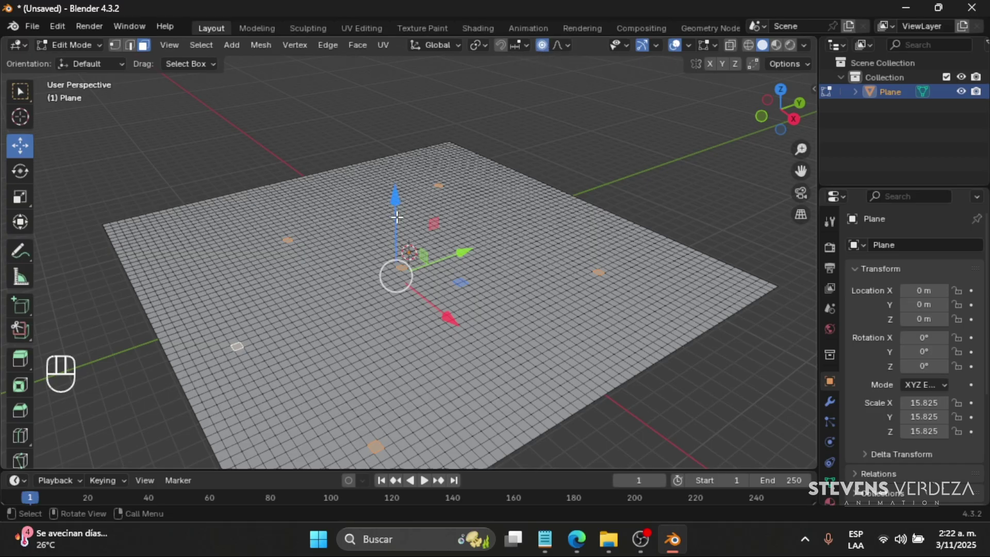
Try raising the scattered faces along Z with different proportional influence sizes, and undo the changes
left_click_drag(397, 217, 400, 174)
scroll(395, 206, "down", 14)
scroll(396, 207, "down", 7)
scroll(396, 209, "down", 8)
scroll(397, 209, "up", 17)
scroll(397, 208, "up", 4)
scroll(397, 173, "down", 6)
scroll(399, 172, "up", 7)
scroll(399, 173, "down", 15)
scroll(400, 175, "up", 10)
key("ctrl+z")
key("ctrl+z")
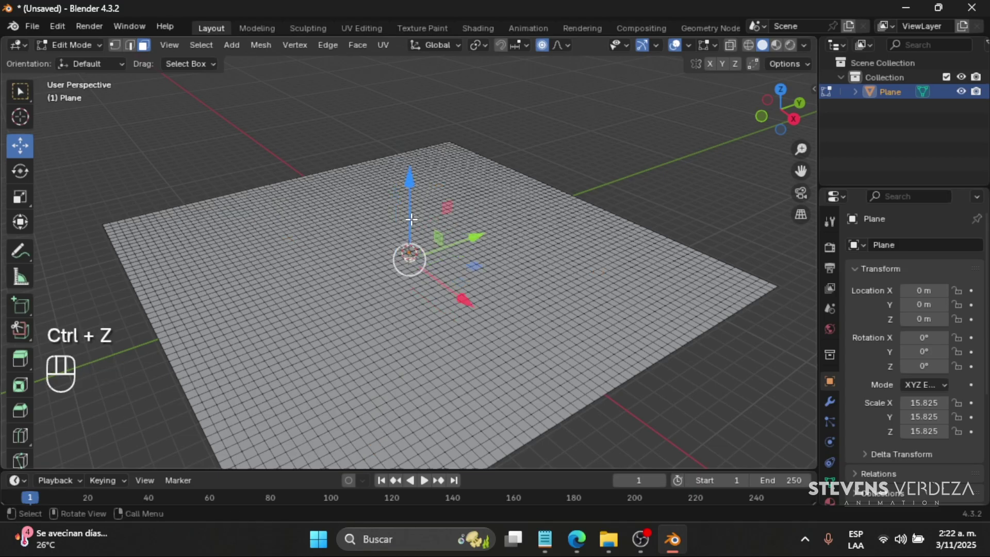
Try pulling the single face near the plane's centre upward with large and small proportional influence, and undo the move
left_click_drag(412, 219, 415, 198)
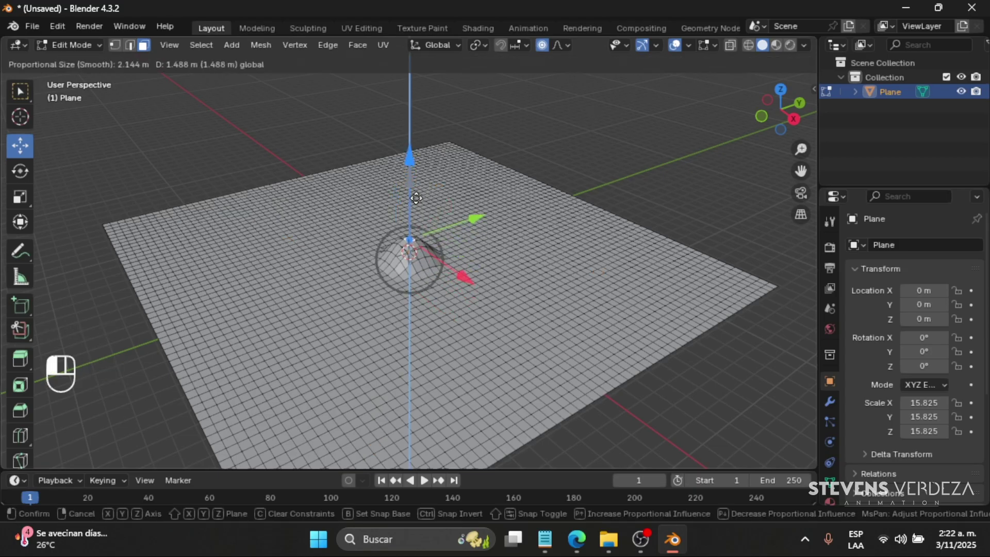
scroll(417, 196, "down", 3)
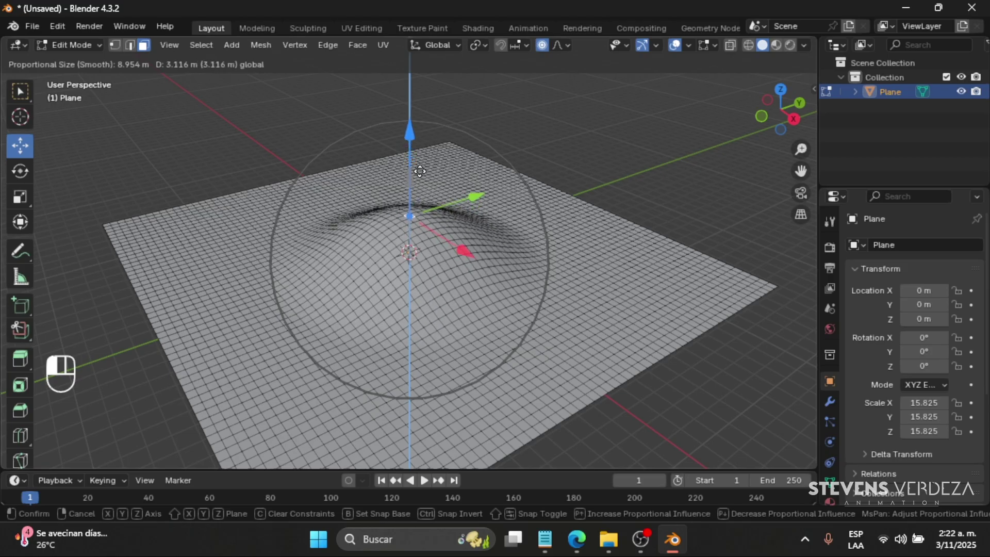
left_click_drag(422, 99, 433, 177)
scroll(432, 176, "up", 8)
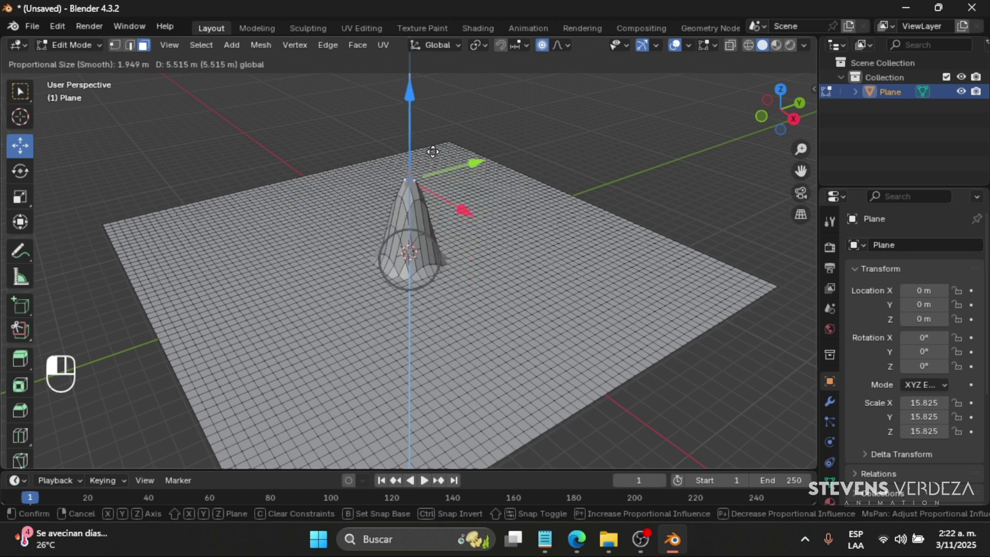
left_click_drag(455, 187, 457, 189)
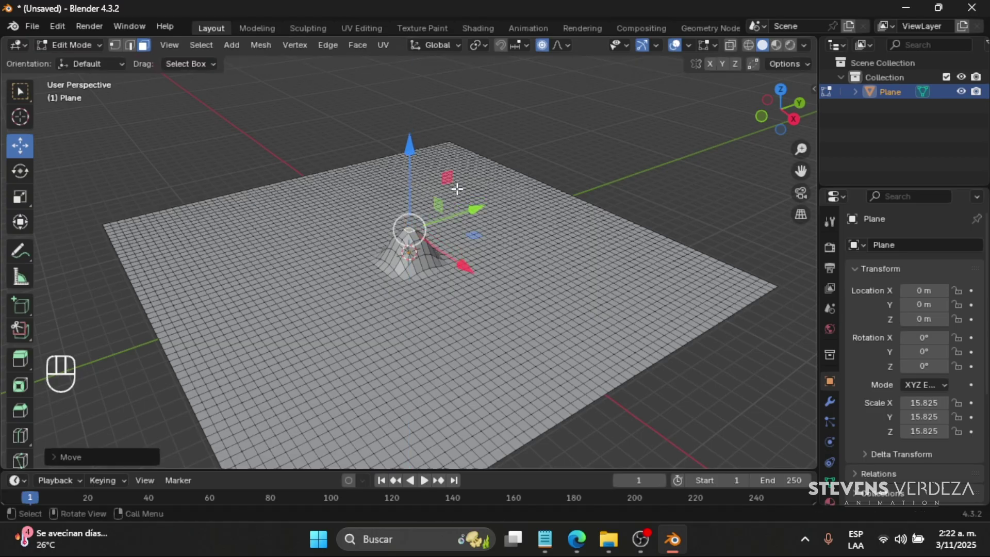
key("ctrl+z")
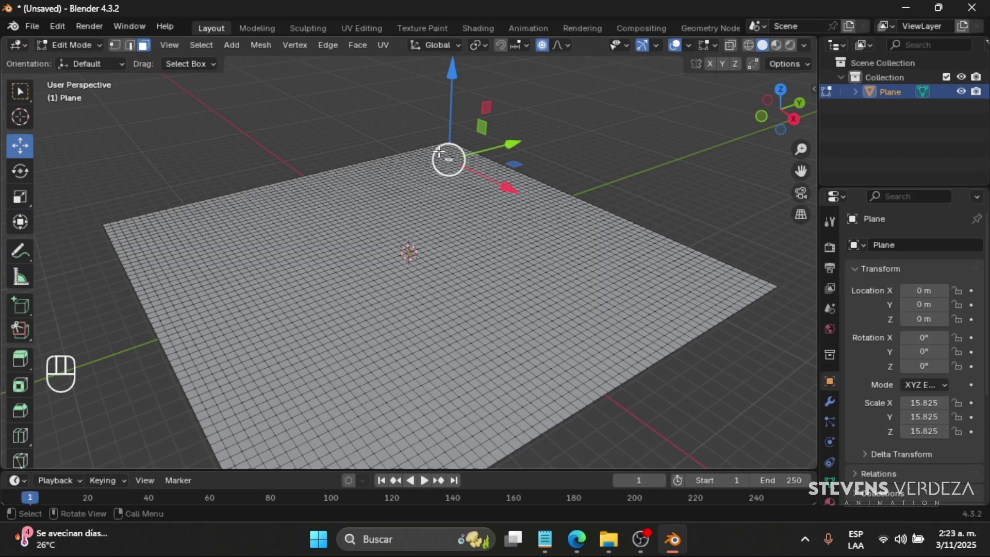
Pull faces near the plane's far corner upward with proportional editing to form a tall peak and a slightly lower peak beside it
middle_click_drag(442, 148, 447, 173, "shift")
left_click_drag(447, 155, 465, 103)
scroll(452, 133, "down", 9)
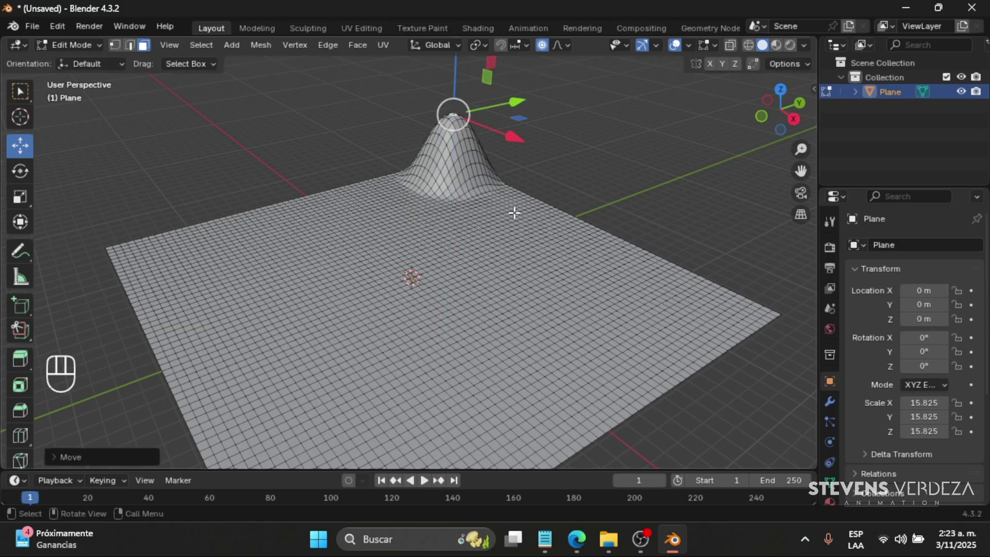
left_click(512, 212)
left_click_drag(515, 147, 515, 100)
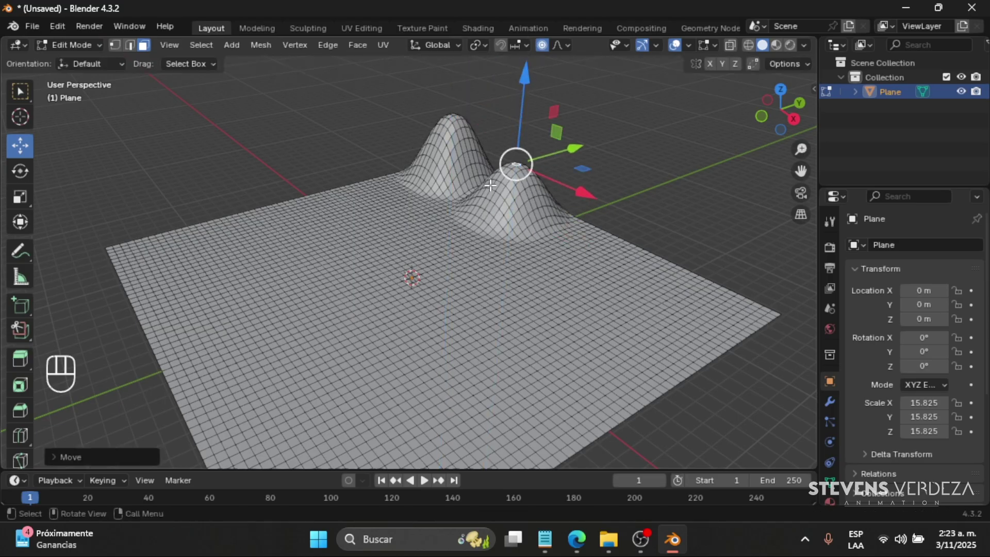
key("ctrl+z")
left_click_drag(499, 180, 505, 122)
Raise a face in front of the two peaks to form a smaller hill with proportional editing
left_click(420, 216)
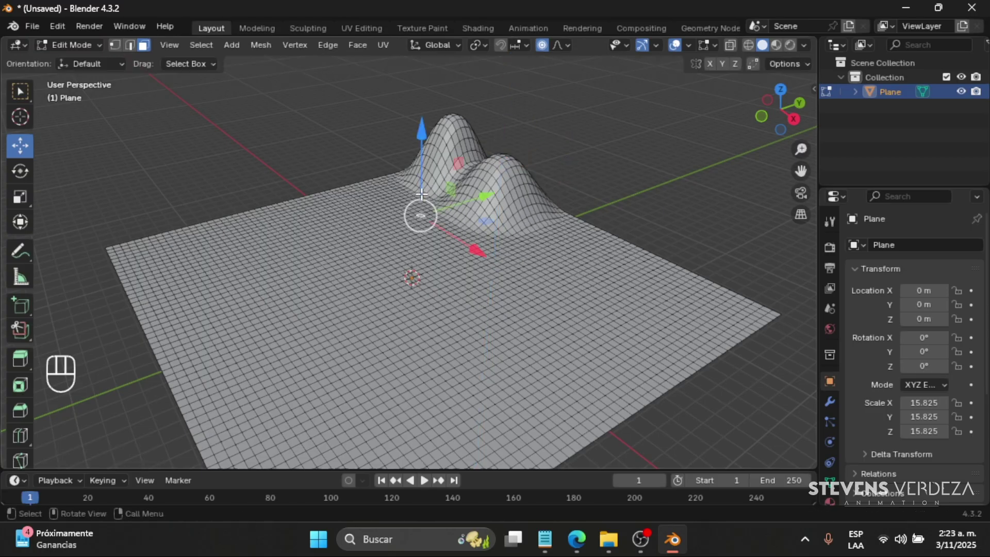
left_click_drag(423, 190, 428, 166)
scroll(425, 171, "up", 5)
middle_click_drag(464, 225, 381, 264)
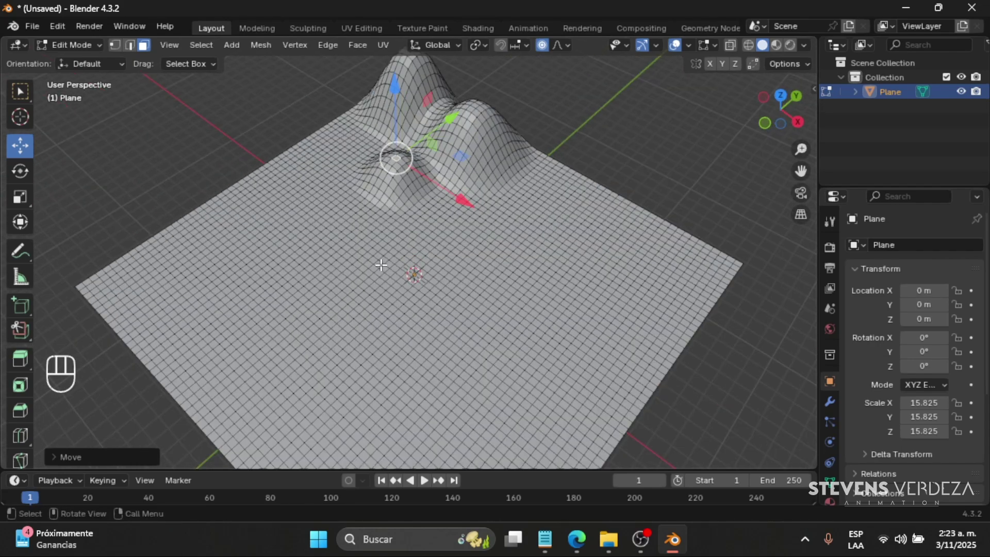
Select six scattered faces across the flat area and set the proportional editing falloff to Random
left_click(434, 307)
mouse_move(434, 306)
middle_mouse_down()
mouse_move(413, 320)
mouse_move(381, 299)
mouse_move(420, 293)
middle_mouse_up()
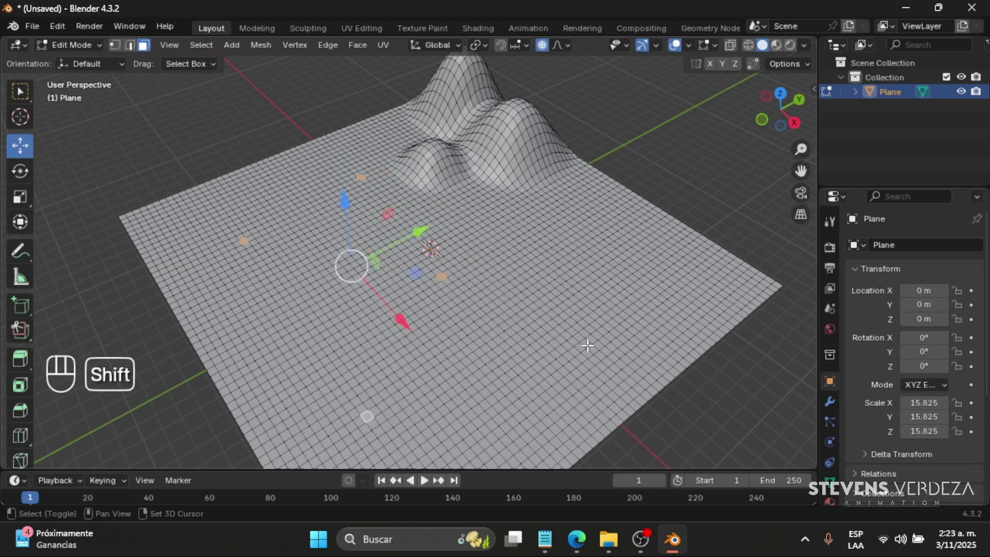
middle_click_drag(530, 262, 524, 234)
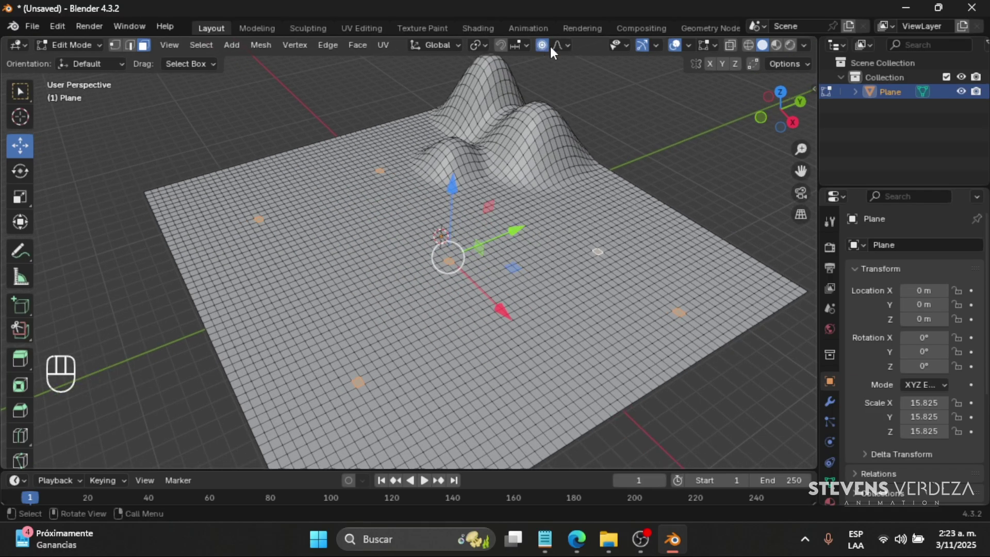
left_click(554, 45)
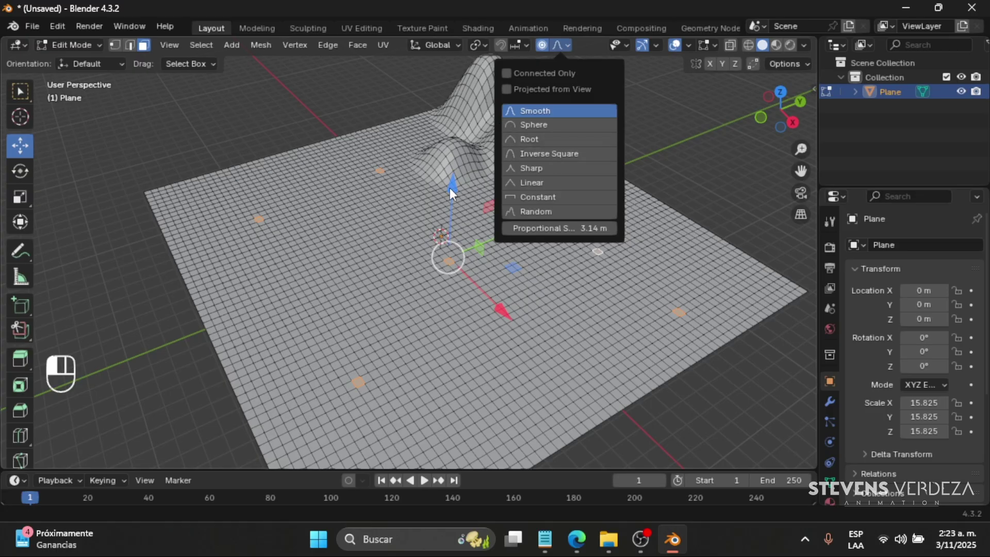
left_click(564, 46)
left_click(537, 213)
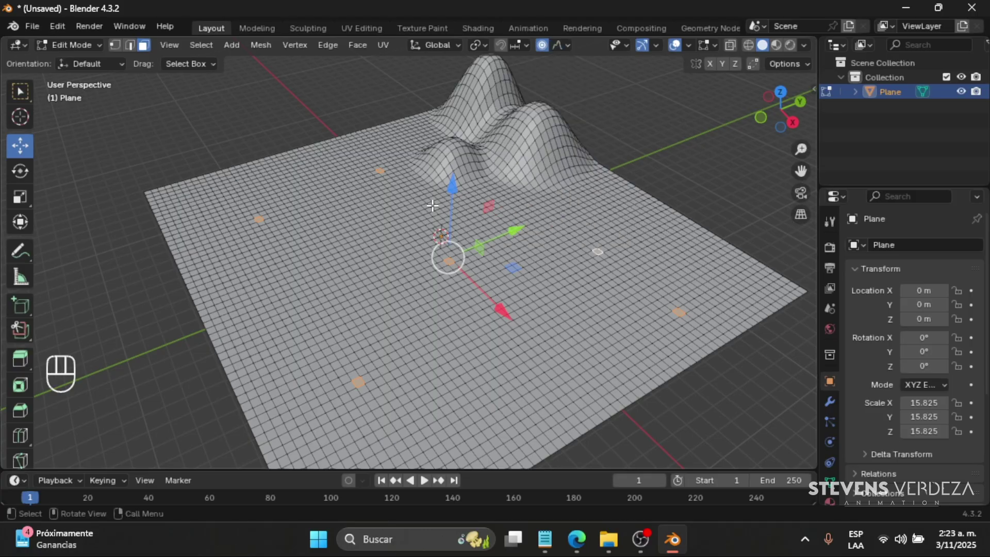
Move the selected faces slightly upward along Z with a large proportional influence to roughen the flat ground
middle_click_drag(433, 205, 442, 179)
left_click_drag(449, 184, 478, 183)
scroll(451, 175, "down", 3)
scroll(453, 178, "down", 7)
scroll(453, 165, "down", 2)
scroll(458, 177, "up", 7)
scroll(461, 187, "down", 2)
scroll(461, 186, "down", 3)
scroll(467, 192, "down", 4)
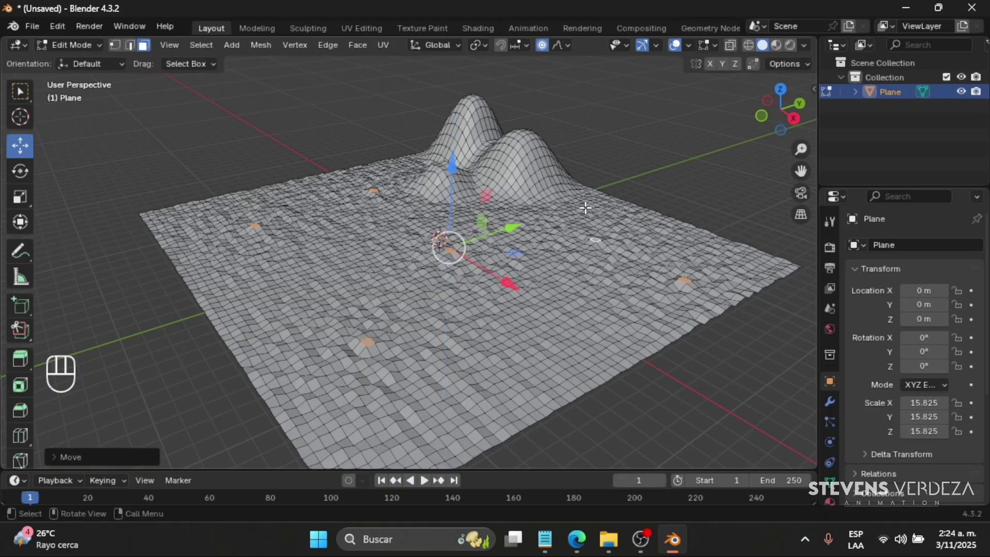
Switch to Object Mode and examine the roughened ground and the peaks from several angles and distances
middle_click_drag(476, 268, 462, 287)
key("Tab")
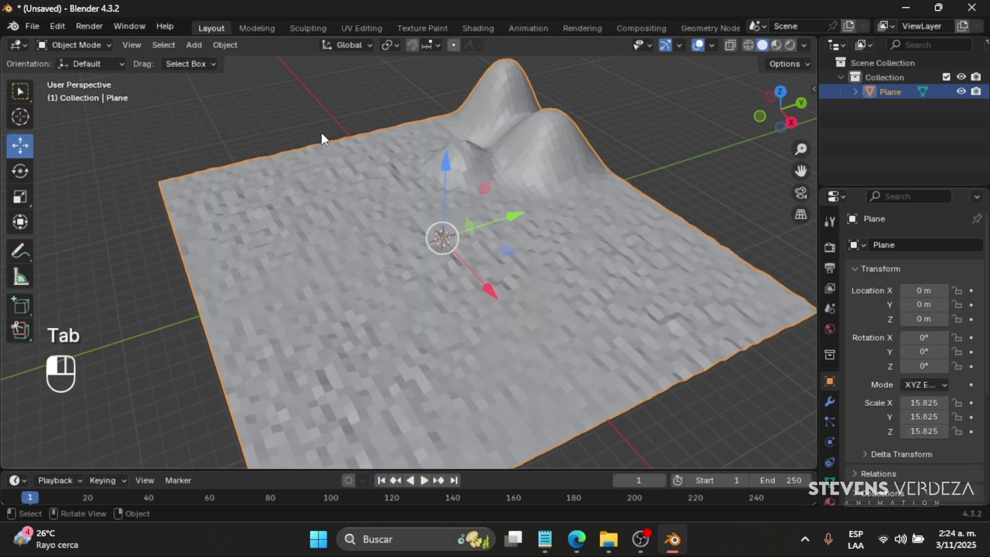
middle_click_drag(321, 135, 575, 262)
key("Tab")
key("Tab")
left_click(664, 197)
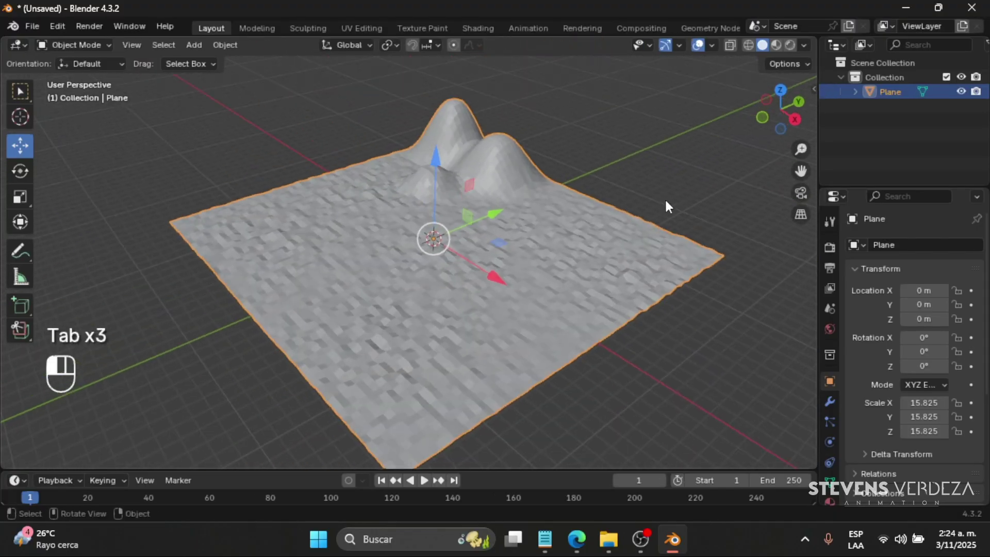
scroll(493, 246, "up", 3)
scroll(484, 251, "down", 5)
middle_click_drag(463, 250, 455, 291)
left_click(462, 240)
scroll(419, 316, "up", 3)
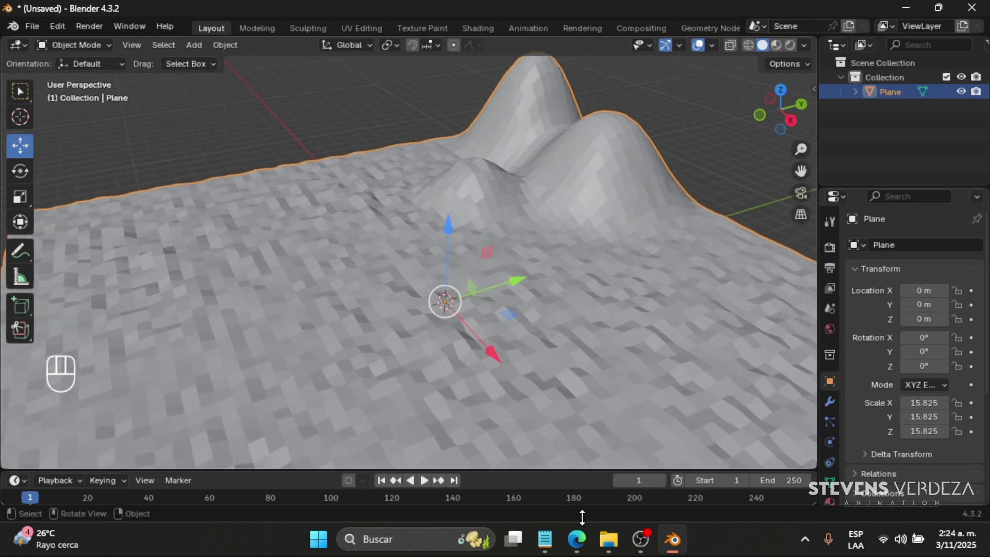
View the Low Poly Nature Locations reference in the browser and compare its faceting with the terrain in Edit and Object Mode
left_click(581, 544)
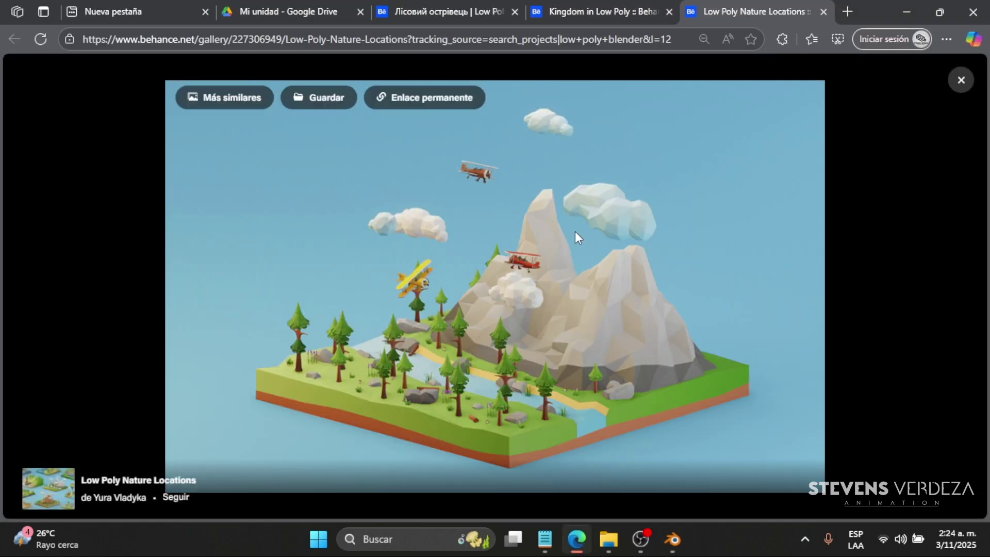
left_click(907, 12)
middle_click_drag(373, 315, 355, 364)
scroll(355, 364, "down", 4)
middle_click_drag(412, 345, 384, 306)
key("Tab")
key("Tab")
scroll(354, 321, "down", 3)
scroll(429, 277, "up", 3)
key("Tab")
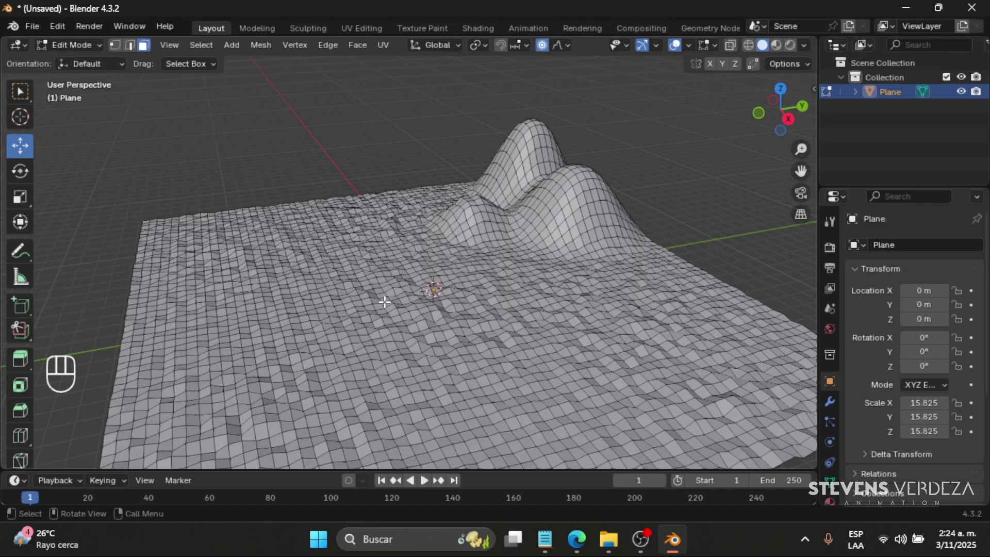
middle_click_drag(384, 302, 487, 206)
key("Tab")
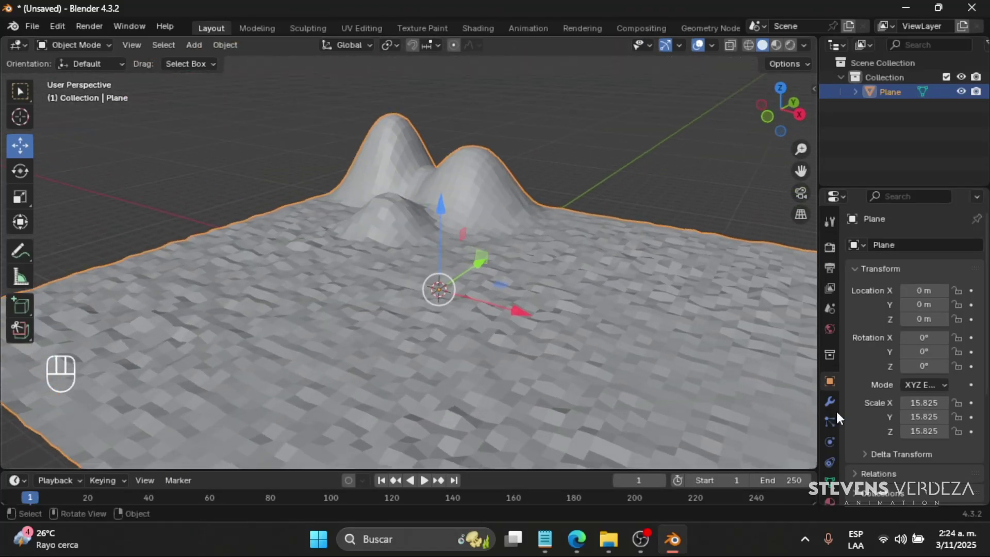
Add a Decimate modifier to the terrain plane
left_click(830, 402)
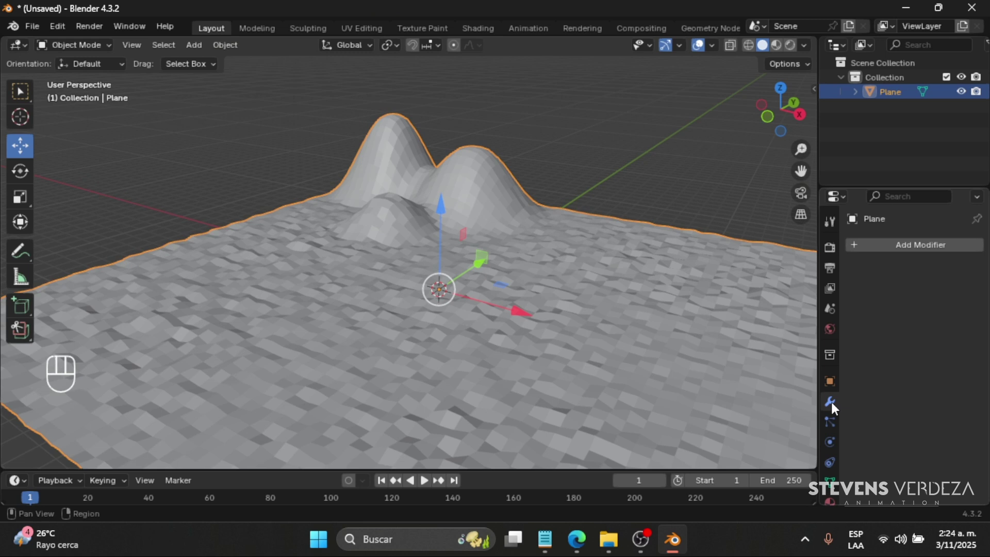
left_click(858, 246)
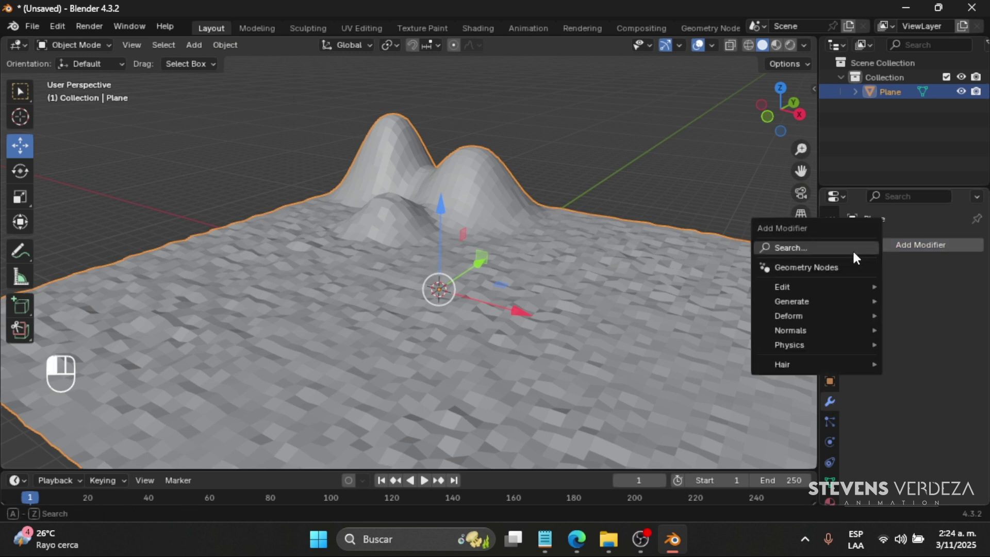
left_click(853, 249)
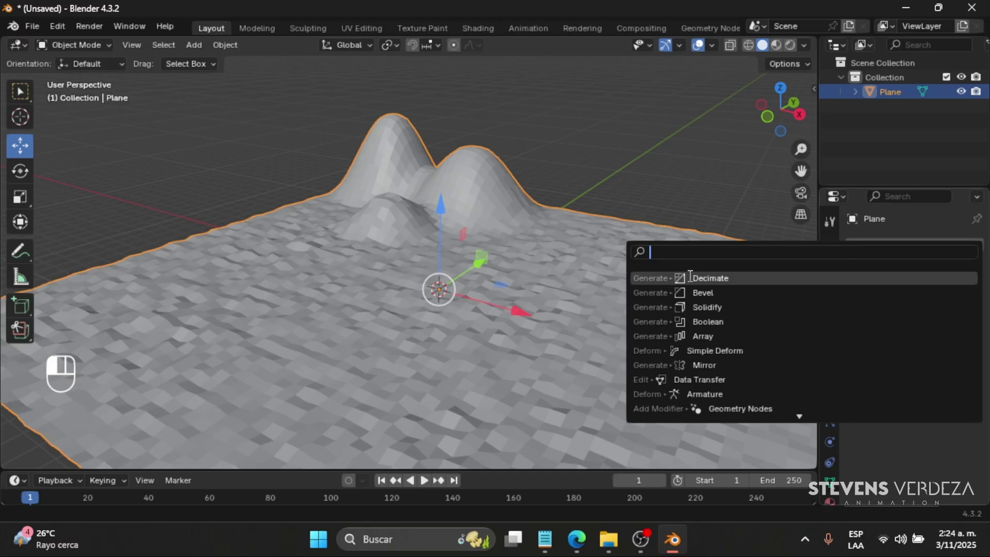
type("de")
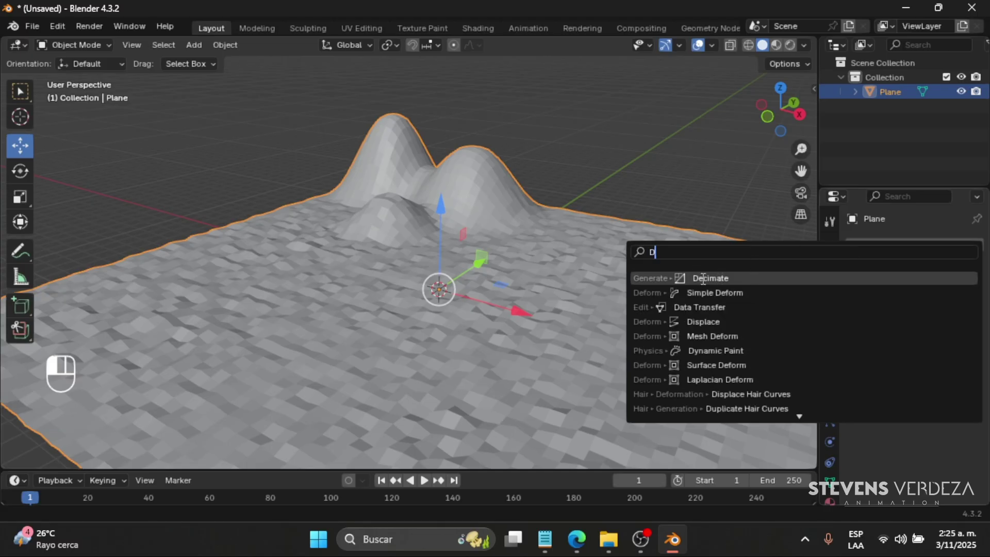
left_click(723, 277)
Enable the Wireframe viewport overlay to display the terrain's edges in Object Mode
scroll(418, 209, "down", 3)
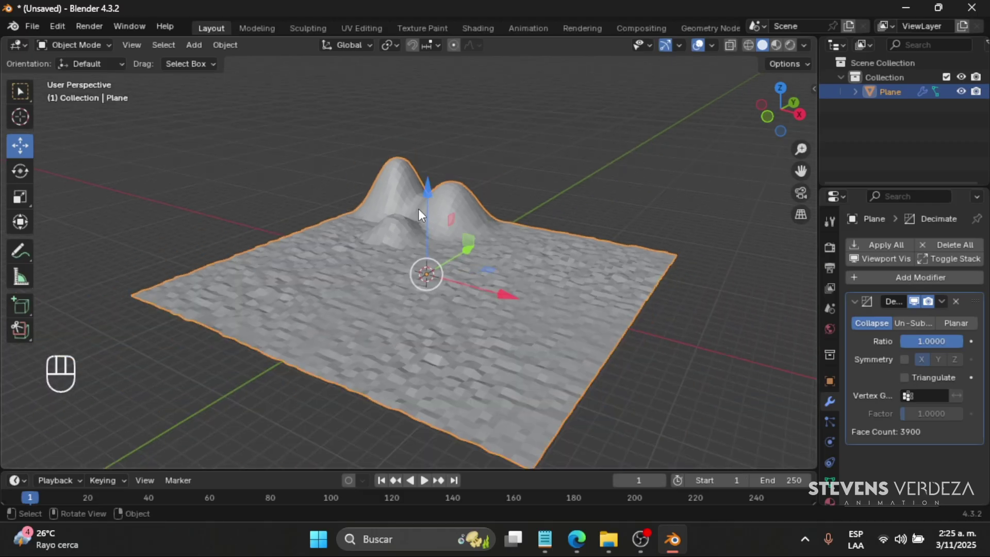
scroll(436, 245, "up", 2)
middle_click_drag(438, 246, 420, 262)
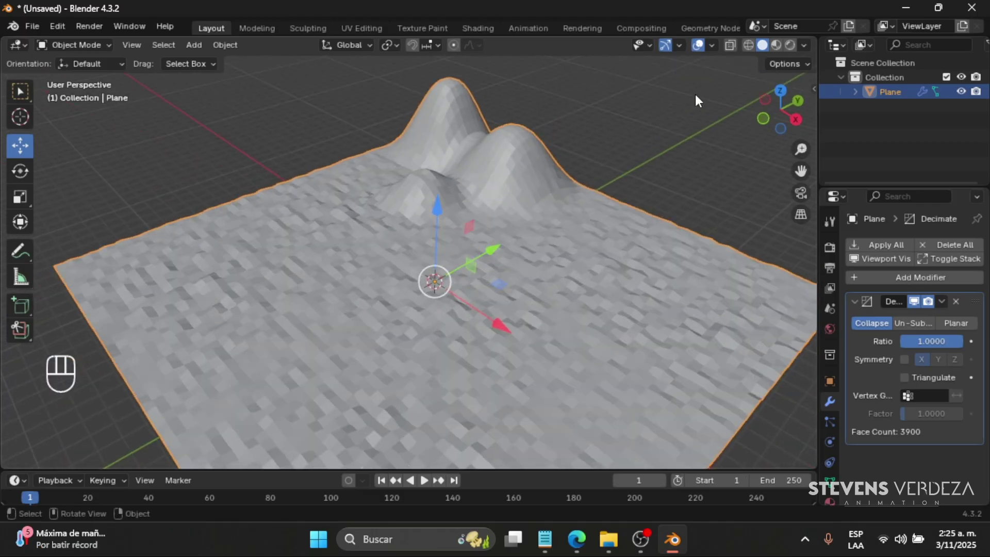
left_click(712, 46)
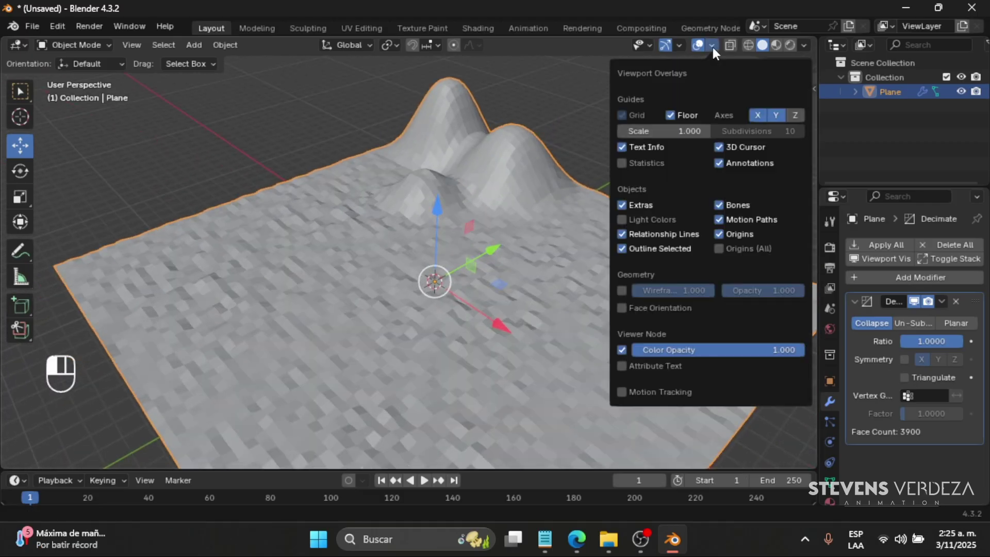
left_click(622, 290)
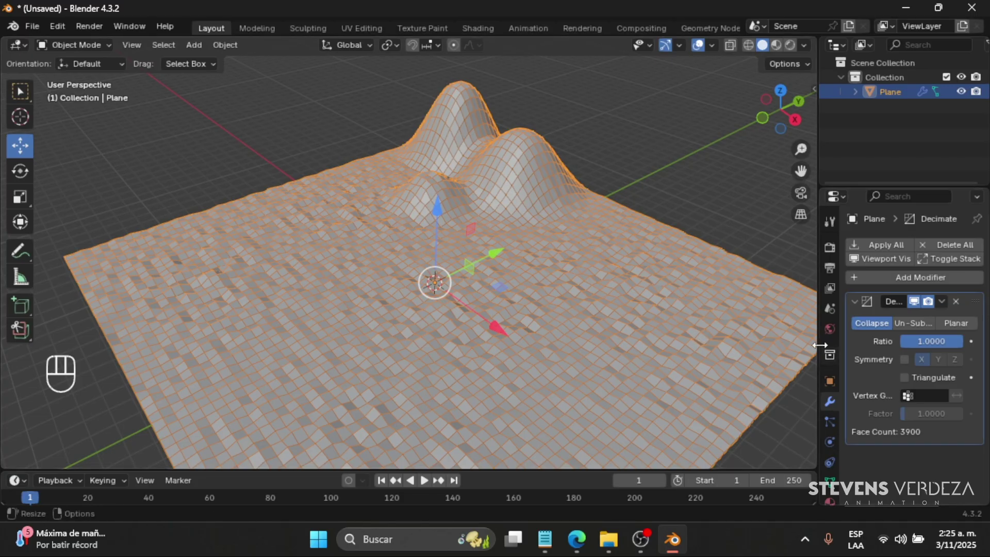
Widen the properties editor and set the Decimate modifier's Ratio to 0.2560
left_click_drag(820, 345, 776, 345)
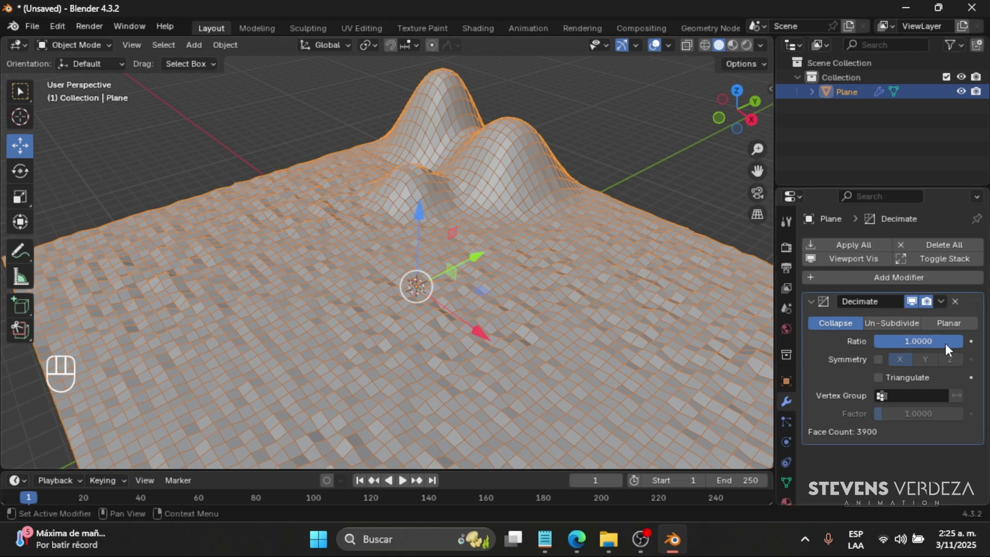
left_click_drag(948, 351, 889, 341)
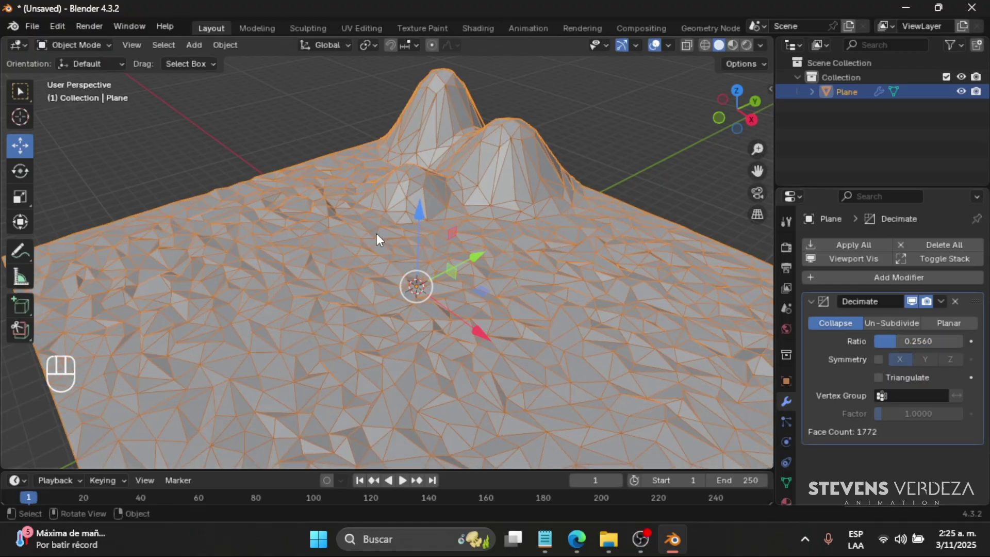
scroll(371, 237, "down", 5)
Deselect the terrain, disable the Wireframe overlay and inspect the decimated low-poly surface
key("alt+a")
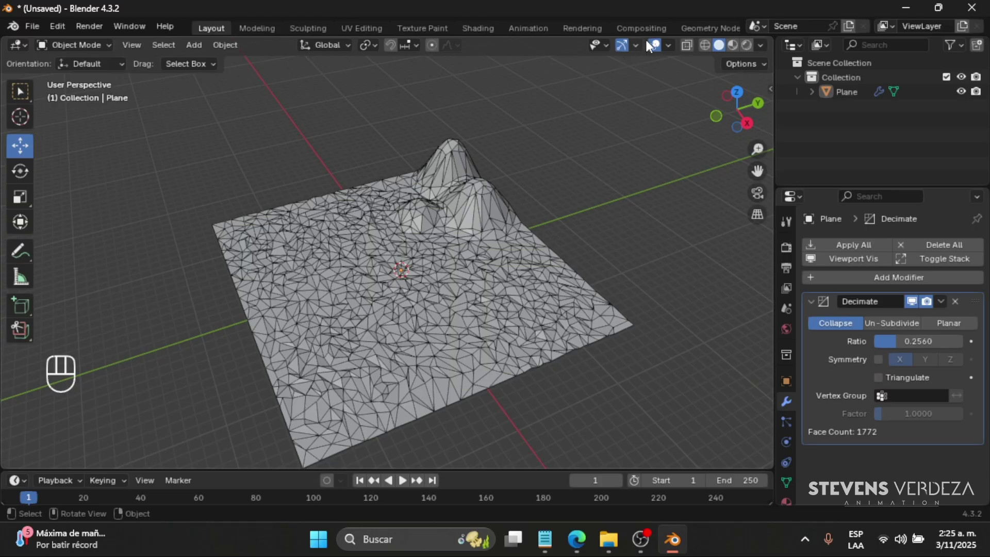
left_click(667, 45)
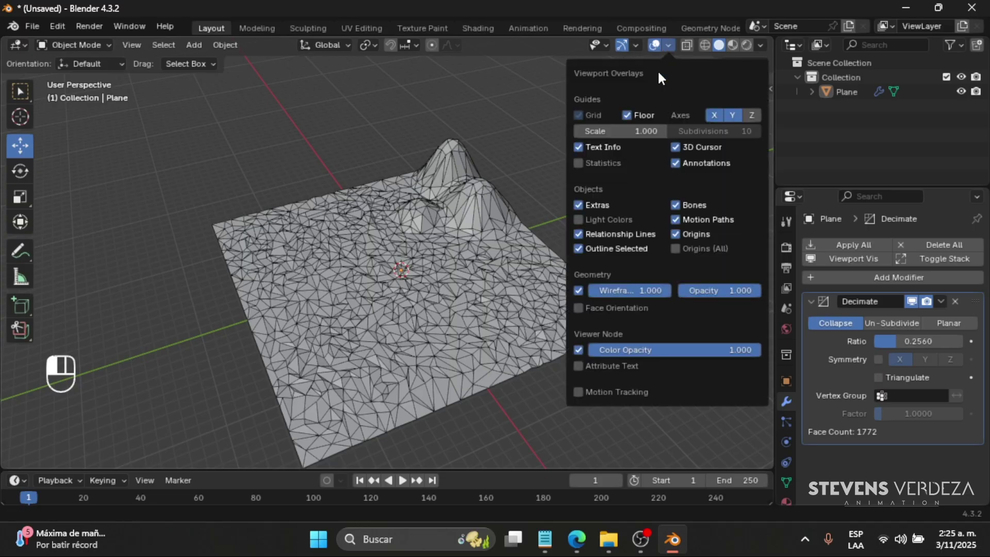
left_click(579, 290)
middle_click_drag(513, 173, 371, 246)
scroll(450, 266, "up", 4)
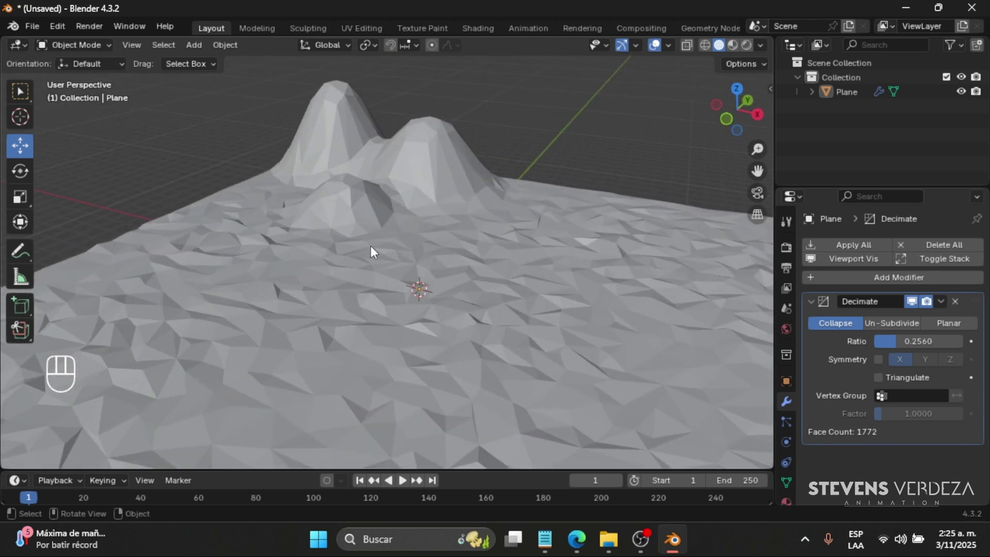
middle_click_drag(518, 242, 559, 449)
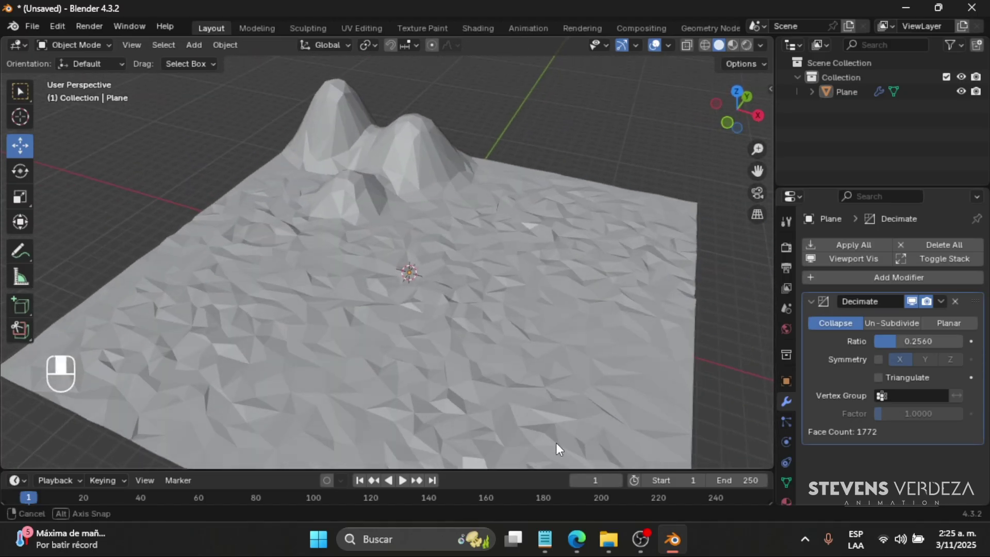
Switch to the browser and look through the three Behance low-poly projects to compare how their terrain is faceted
left_click(582, 529)
left_click(435, 12)
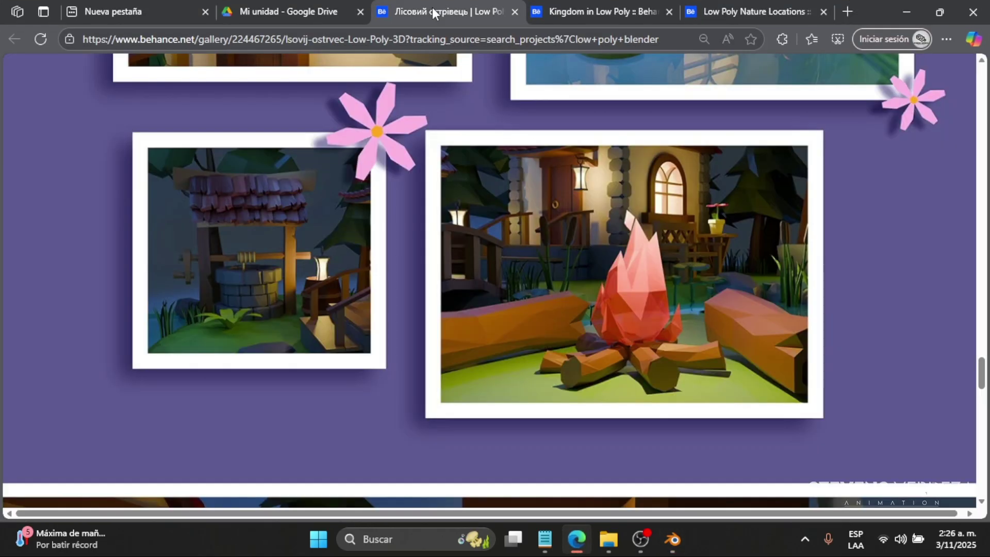
left_click(603, 8)
left_click(742, 11)
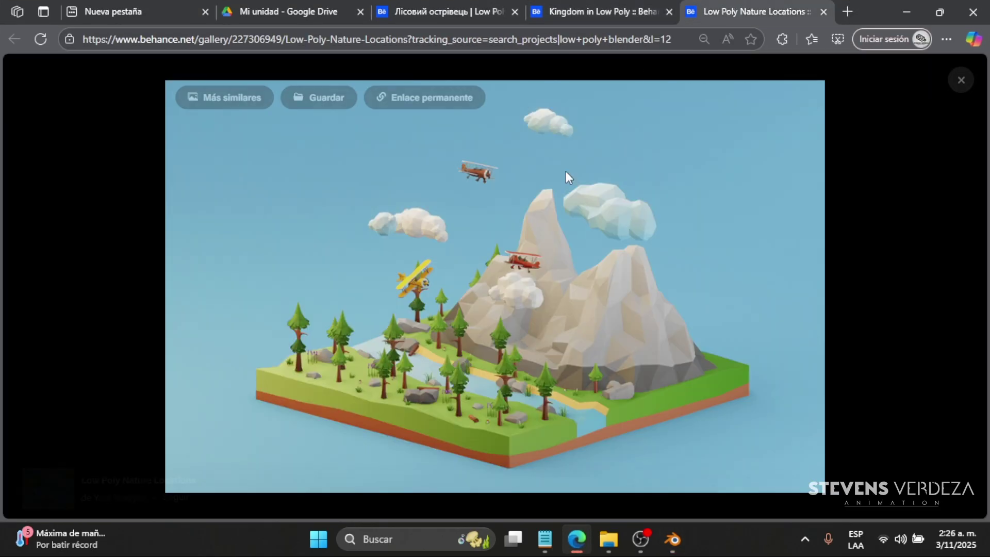
left_click(395, 8)
scroll(715, 202, "down", 10)
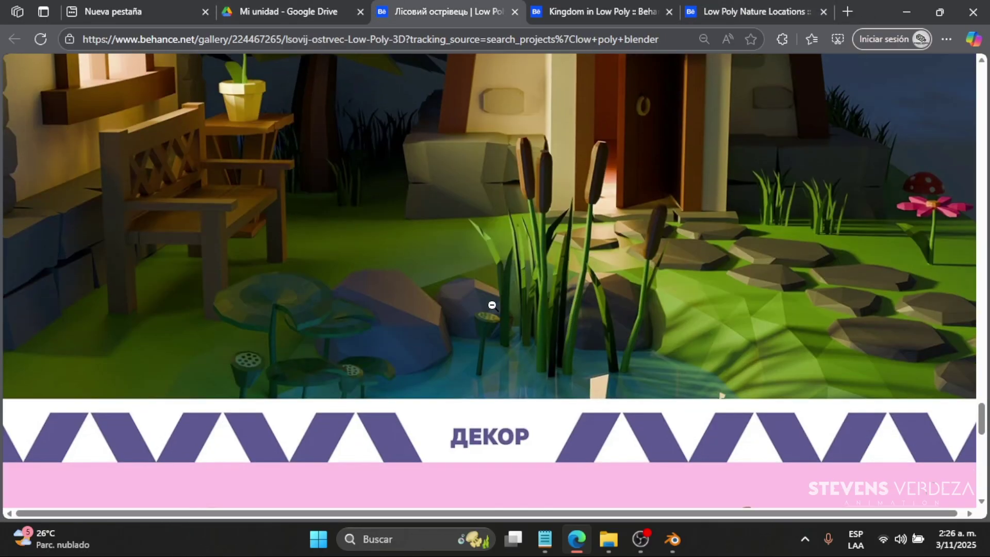
left_click(908, 11)
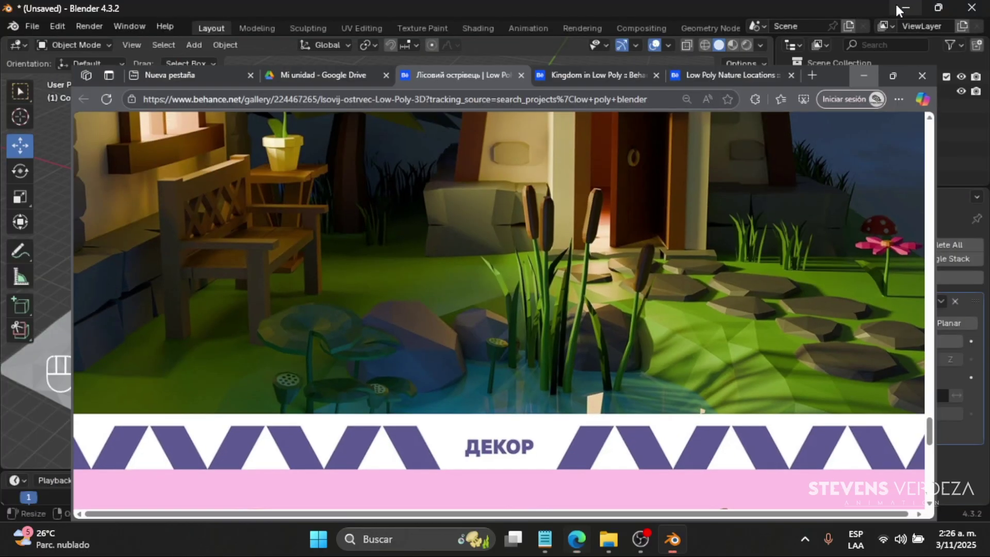
Return to Blender, select the decimated terrain and enter Edit Mode
middle_click_drag(502, 157, 404, 309)
left_click(372, 285)
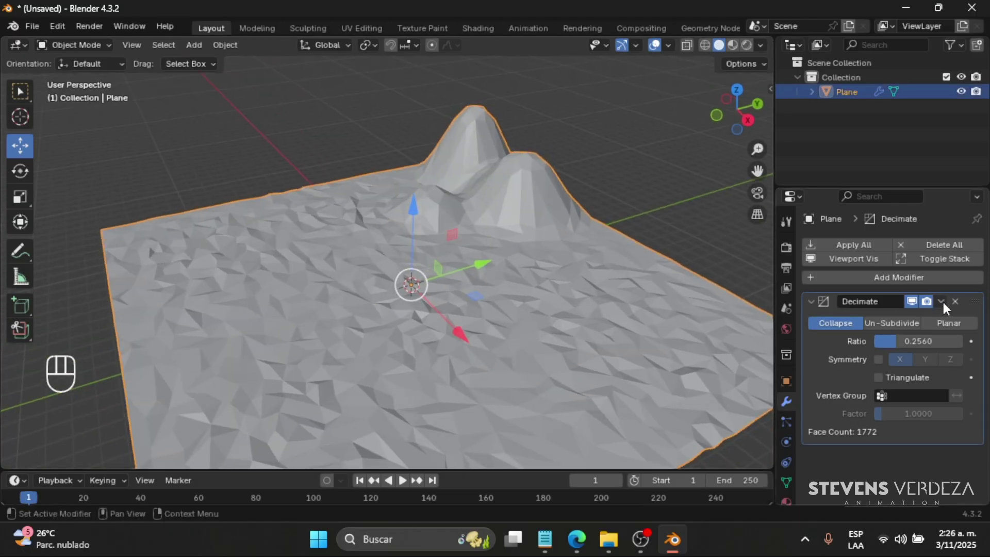
middle_click_drag(432, 288, 407, 268)
key("Tab")
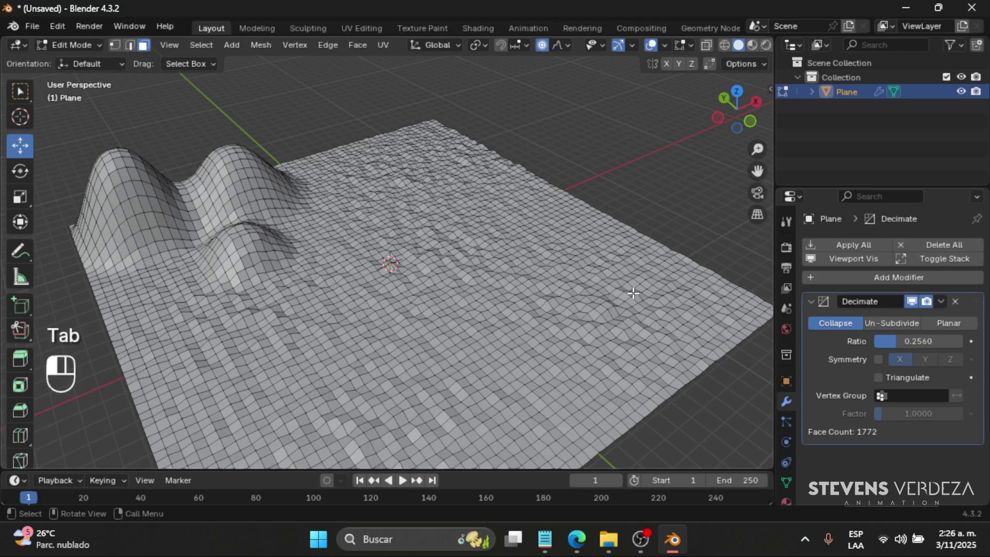
Try raising a face near the terrain's flat corner with proportional editing, and undo the move
middle_click_drag(648, 308, 588, 309, "shift")
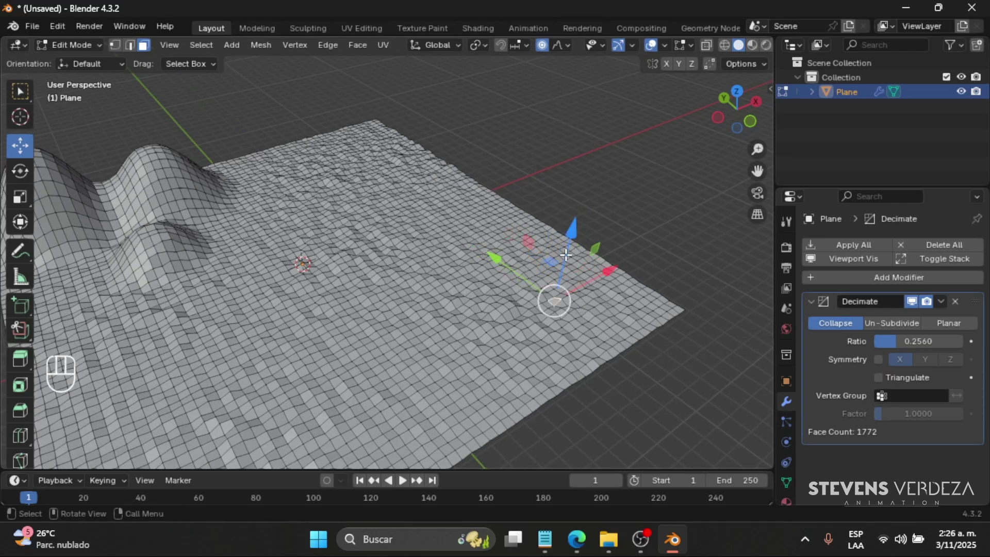
left_click_drag(565, 255, 580, 177)
scroll(578, 221, "up", 4)
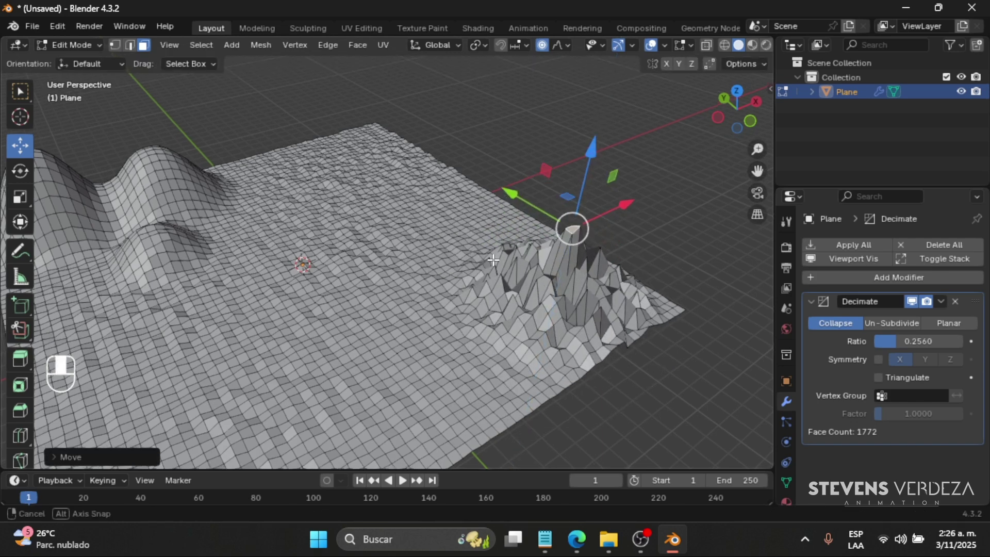
middle_click_drag(494, 261, 619, 326)
key("Tab")
key("ctrl+z")
key("ctrl+z")
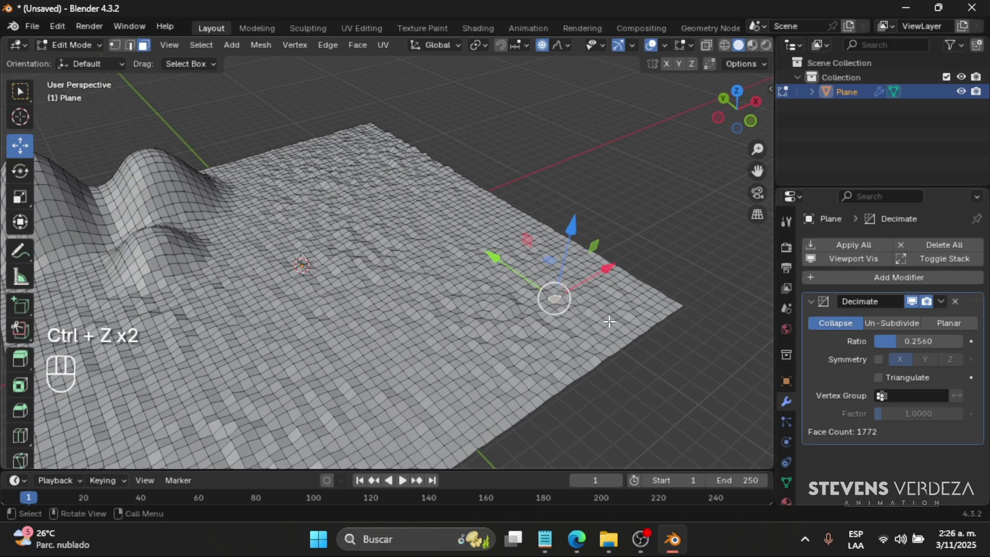
Apply the Decimate modifier in Object Mode and return to Edit Mode on the triangulated terrain
key("Tab")
scroll(485, 302, "up", 1)
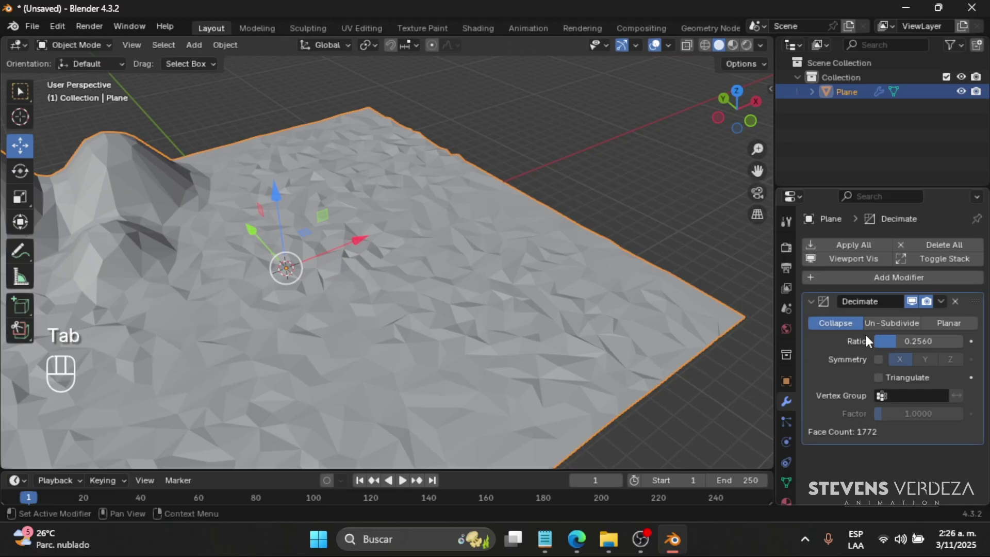
left_click(942, 301)
left_click(911, 315)
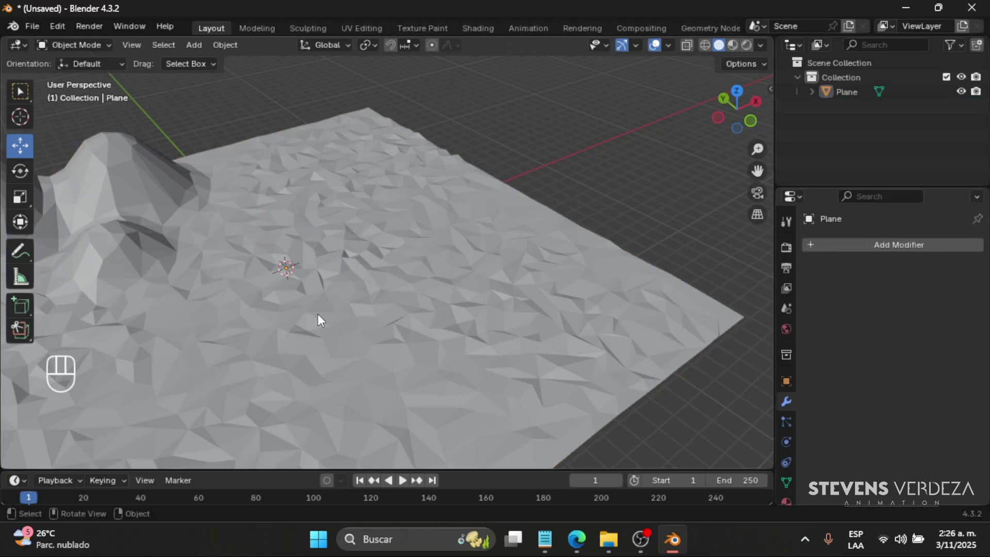
key("Tab")
middle_click_drag(319, 320, 260, 317)
middle_click_drag(411, 338, 542, 333)
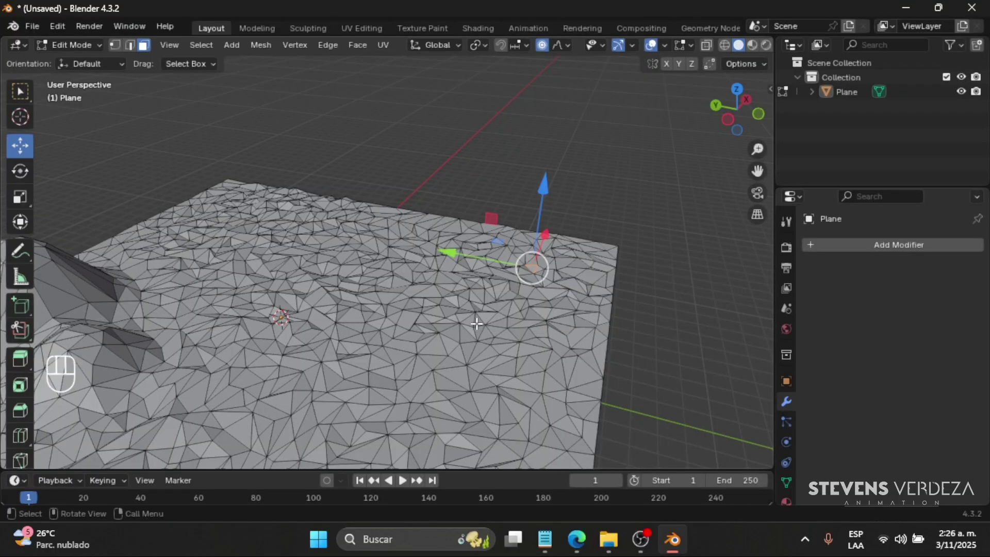
middle_click_drag(435, 331, 491, 179)
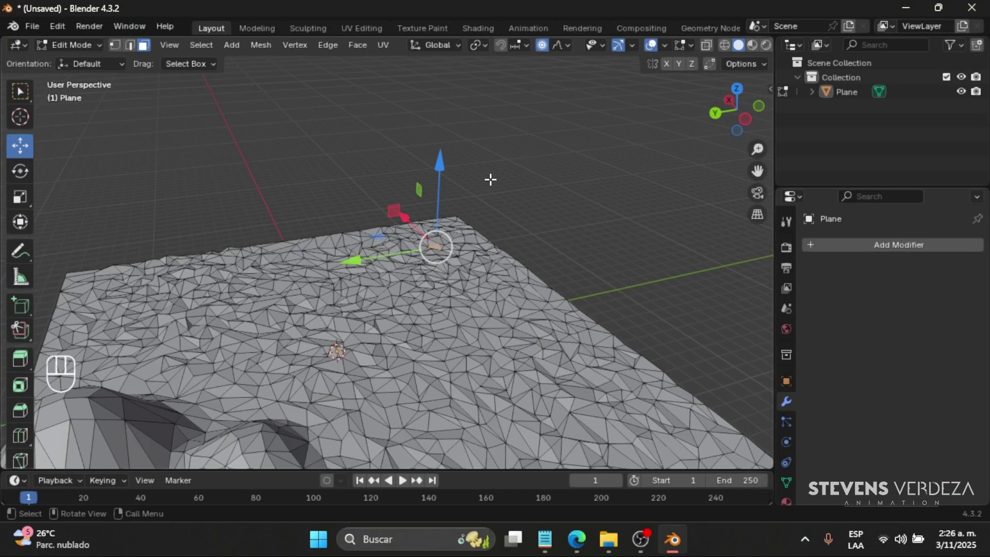
middle_click_drag(446, 241, 603, 71)
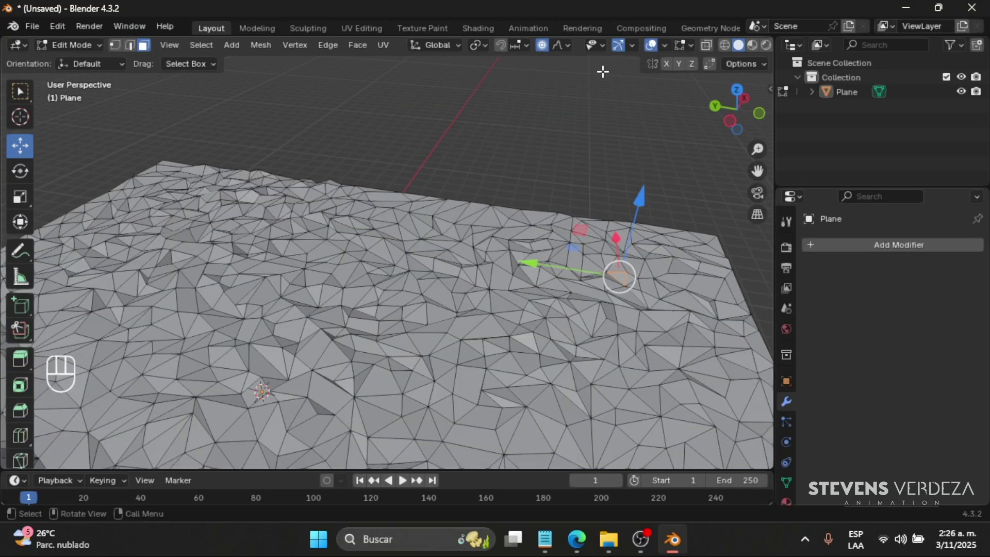
Try raising the flat corner's face with the Smooth proportional falloff, and undo the move
left_click(567, 46)
left_click(537, 110)
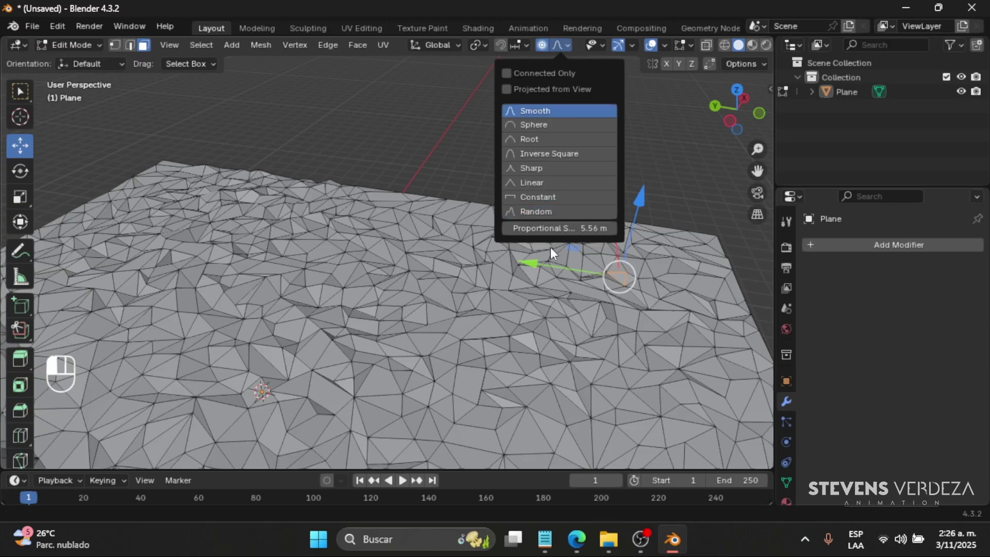
middle_click_drag(606, 258, 519, 160, "shift")
left_click_drag(497, 223, 517, 137)
key("ctrl+z")
Set the proportional editing falloff to Sphere and test raising the flat corner's face, undoing both test moves
left_click(567, 47)
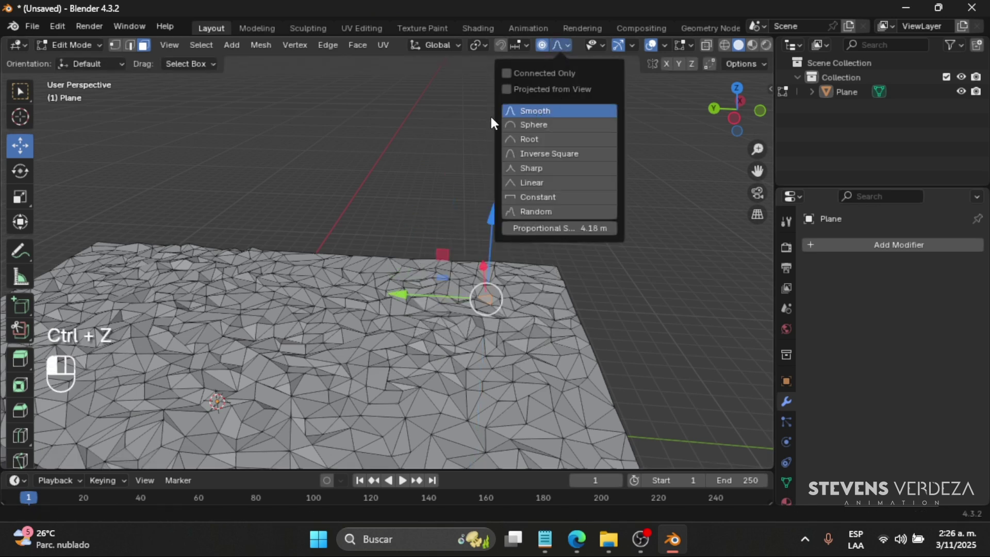
left_click(523, 125)
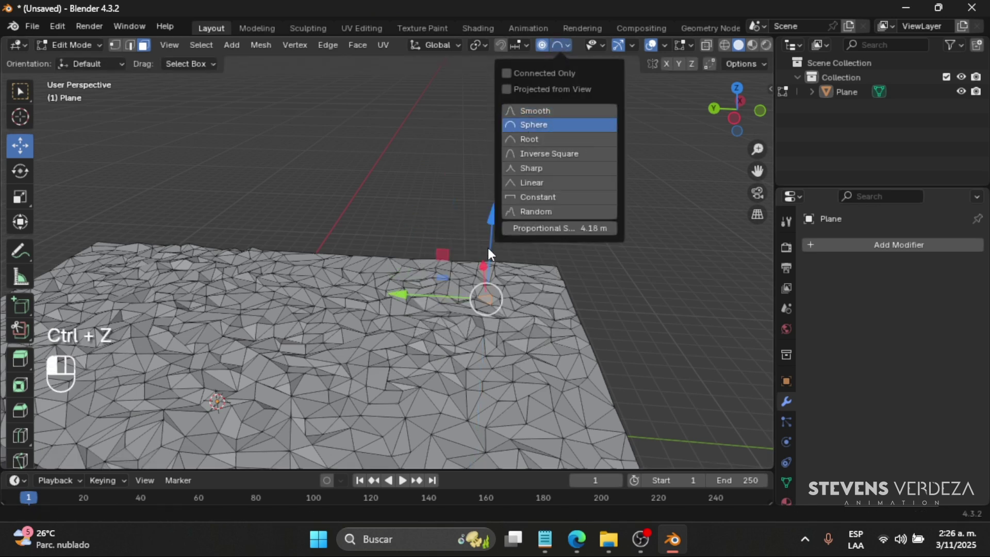
middle_click_drag(444, 260, 477, 246)
left_click_drag(453, 221, 457, 106)
middle_click_drag(458, 105, 372, 198)
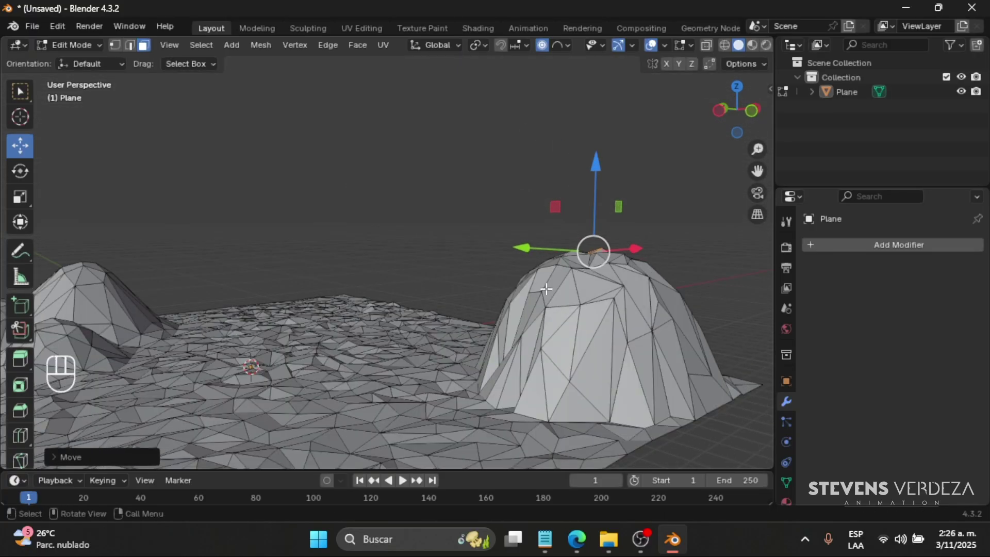
middle_click_drag(546, 290, 473, 250)
key("ctrl+z")
left_click_drag(473, 249, 466, 227)
middle_click_drag(466, 226, 359, 227)
key("ctrl+z")
Raise a face near the flat corner into a rounded hill, using a smaller proportional influence
left_click(403, 280)
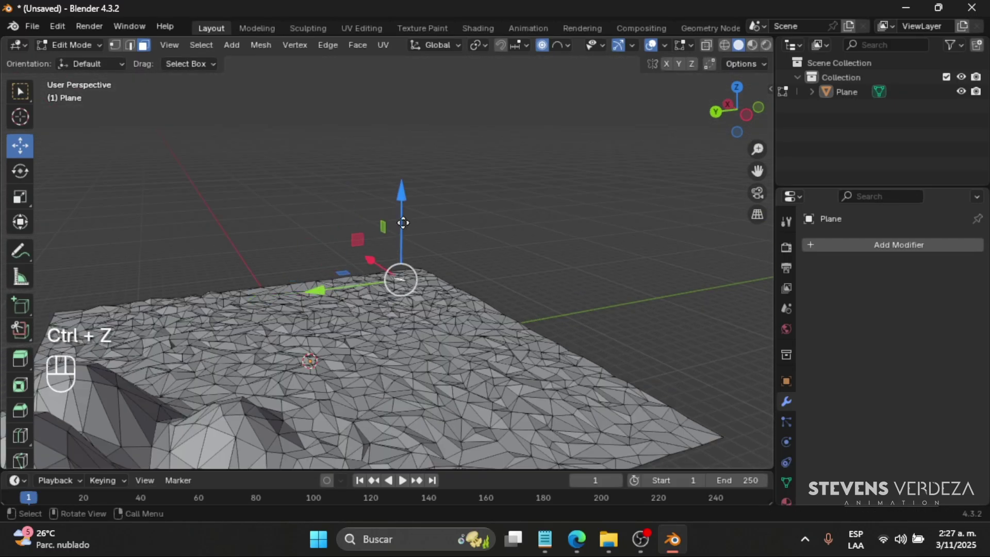
left_click_drag(404, 223, 418, 183)
scroll(411, 182, "down", 4)
scroll(416, 184, "up", 2)
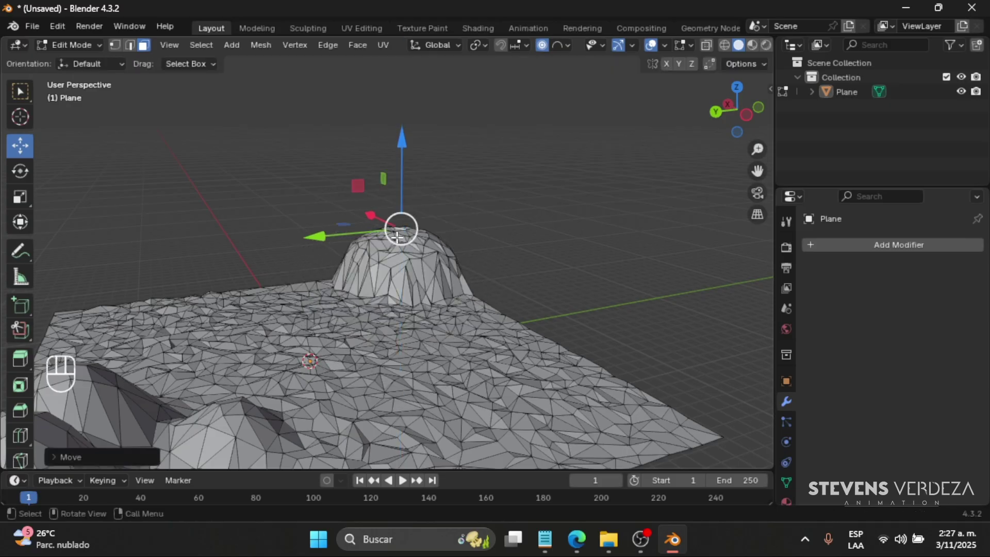
middle_click_drag(418, 183, 347, 252)
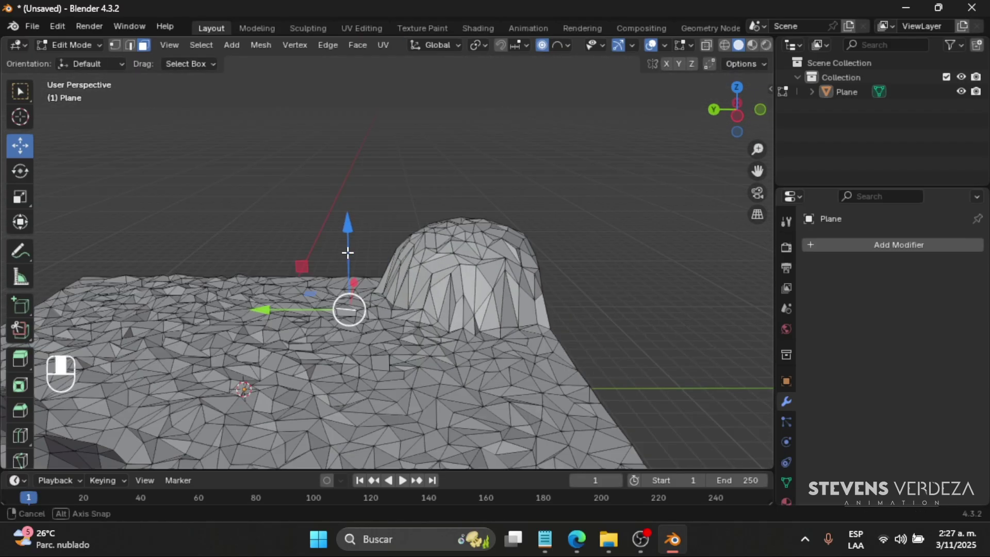
Raise three faces around the new corner hill to form additional rounded mounds beside it
left_click_drag(347, 252, 360, 221)
left_click(520, 352)
middle_click_drag(477, 371, 530, 359)
left_click_drag(480, 282, 490, 242)
left_click(276, 318)
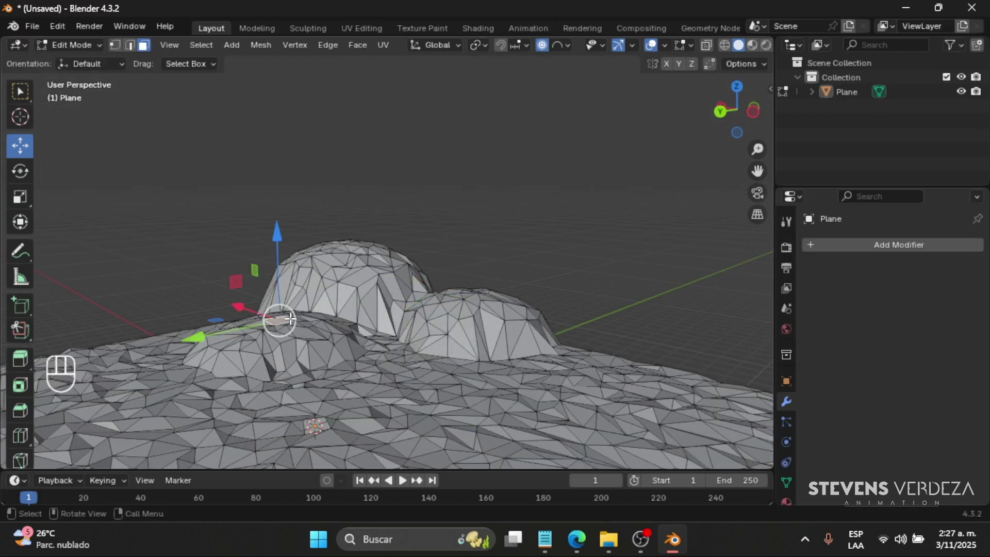
left_click_drag(280, 309, 294, 249)
Raise the peak of the tallest corner hill and add two more mounds, one in front and one at the terrain's edge
middle_click_drag(293, 250, 356, 265)
left_click(332, 243)
left_click_drag(335, 219, 335, 186)
mouse_move(337, 279)
middle_mouse_down()
mouse_move(386, 333)
mouse_move(342, 286)
middle_mouse_up()
left_click(355, 306)
left_click_drag(367, 276, 381, 227)
middle_click_drag(381, 227, 309, 258)
left_click(221, 274)
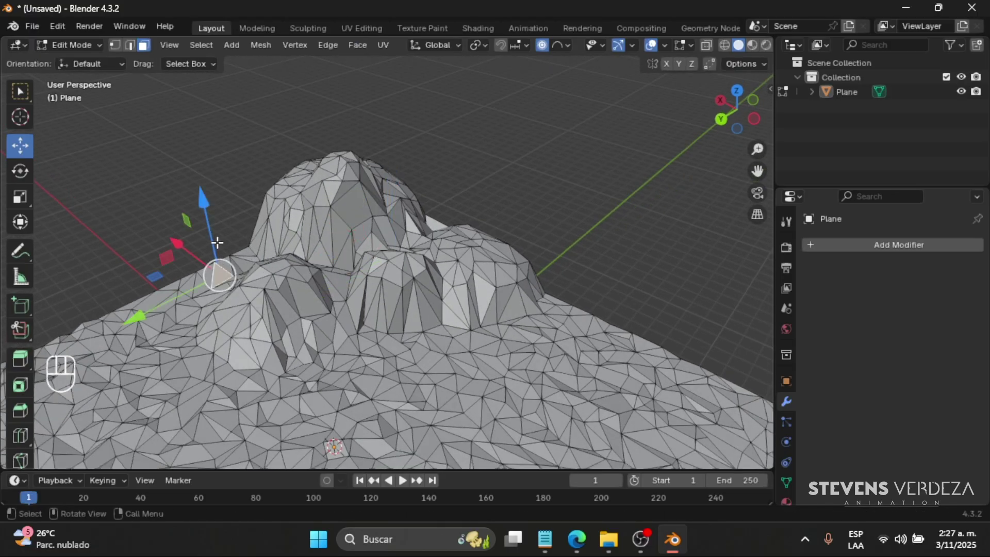
left_click_drag(217, 243, 206, 201)
middle_click_drag(206, 201, 112, 259)
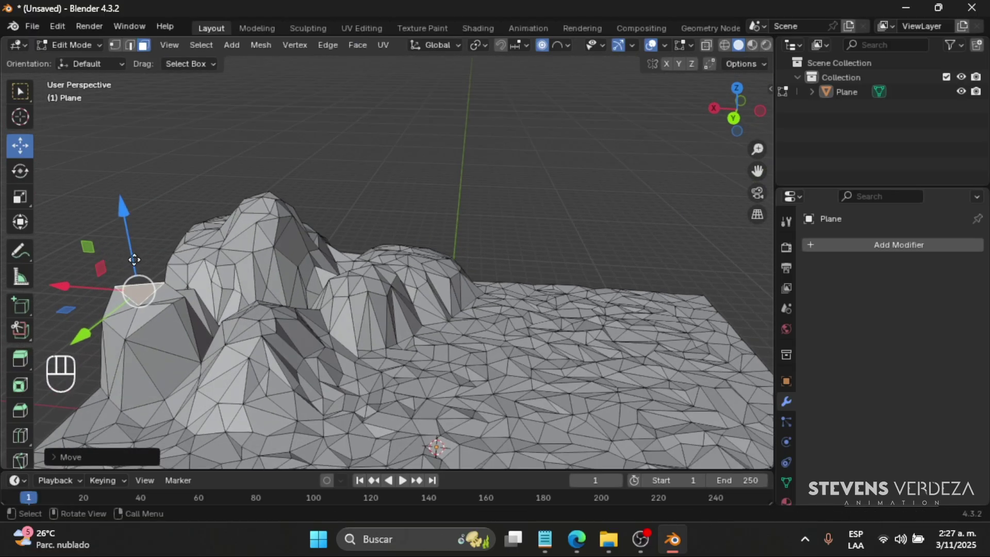
Leave Edit Mode and inspect both groups of hills on the terrain
key("Tab")
scroll(445, 266, "down", 5)
middle_click_drag(459, 317, 427, 298)
left_click(274, 322)
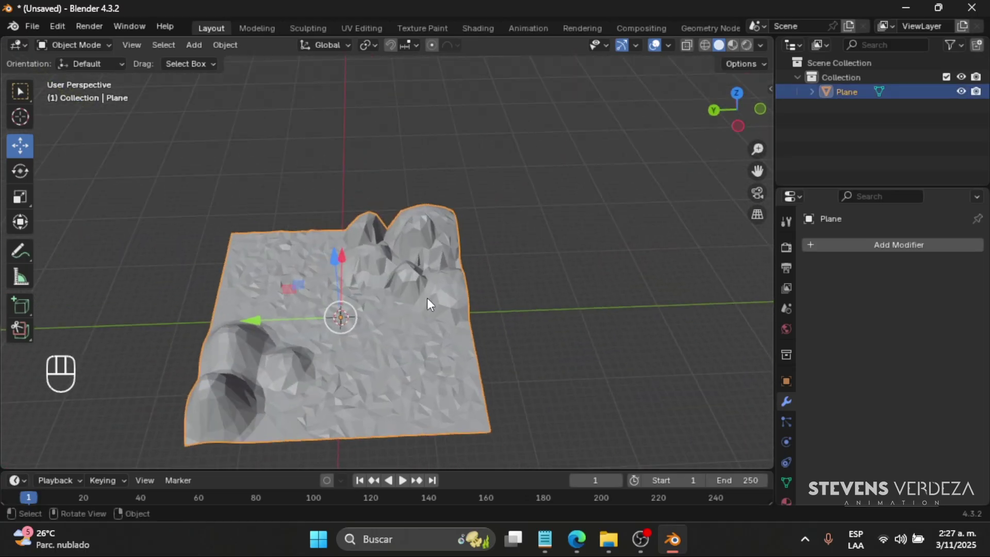
scroll(482, 283, "up", 4)
middle_click_drag(434, 251, 317, 335, "shift")
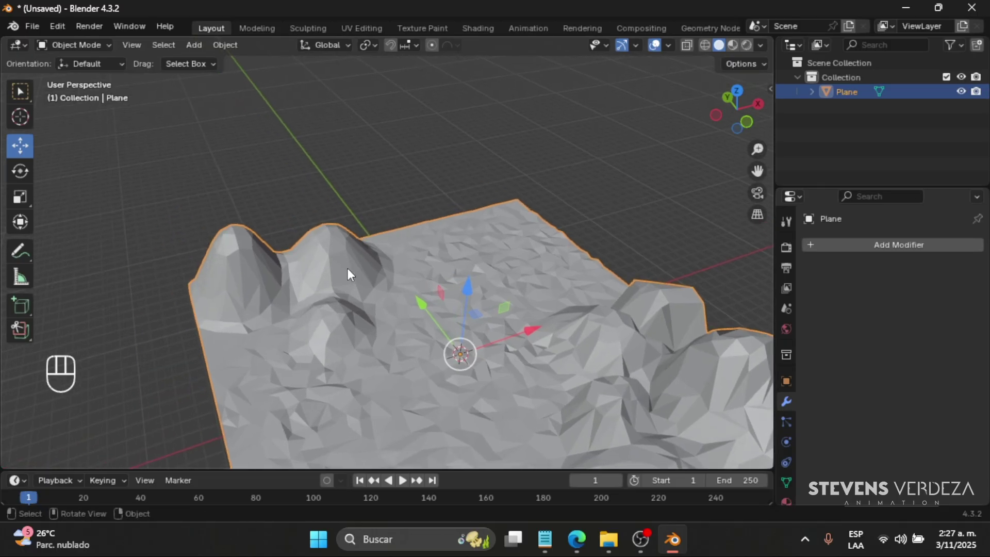
Enter Edit Mode and select one face near the top of each of the three original hills
key("Tab")
scroll(329, 269, "up", 4)
scroll(252, 254, "down", 3)
middle_click_drag(253, 255, 314, 240, "shift")
left_click(313, 299)
middle_click_drag(313, 297, 311, 298)
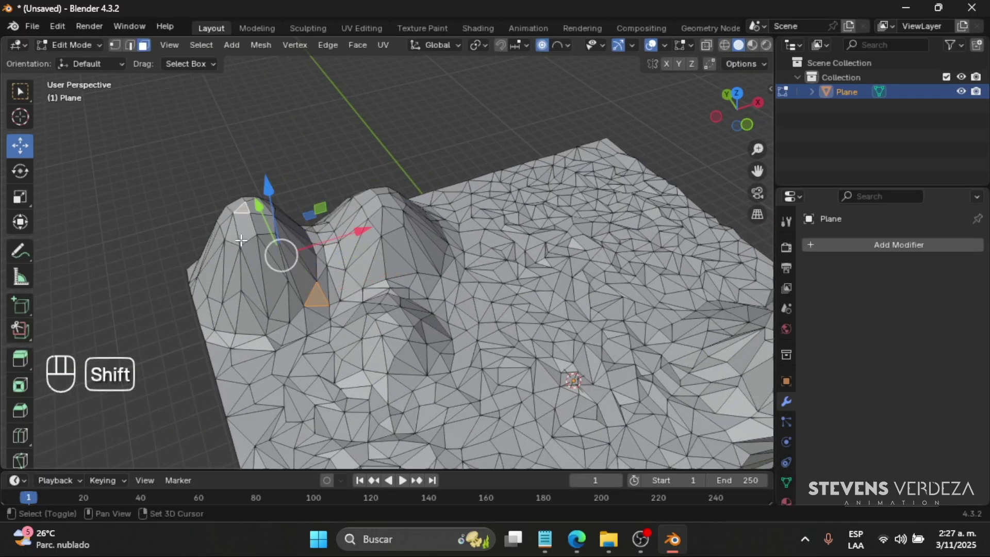
left_click(244, 207)
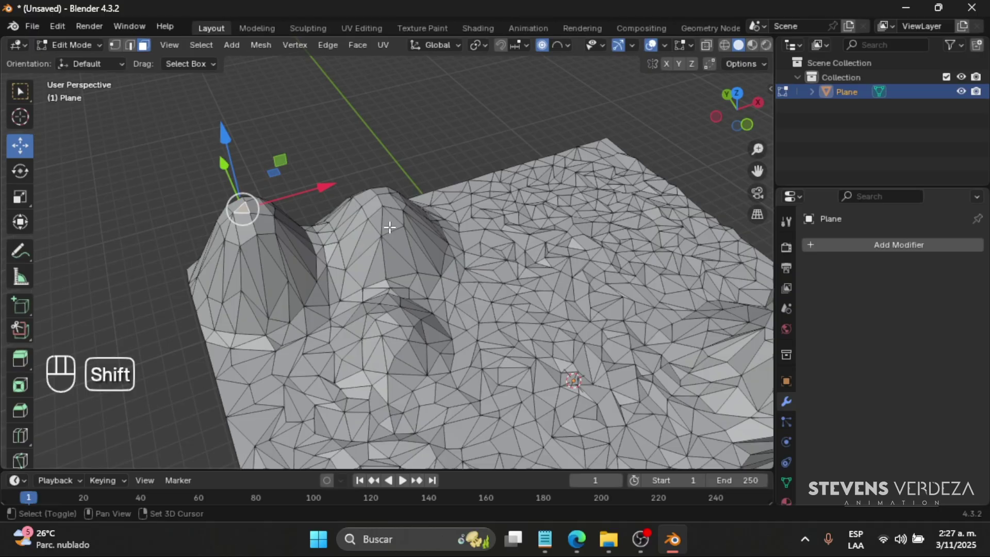
left_click(369, 333, "shift")
middle_click_drag(370, 332, 665, 108)
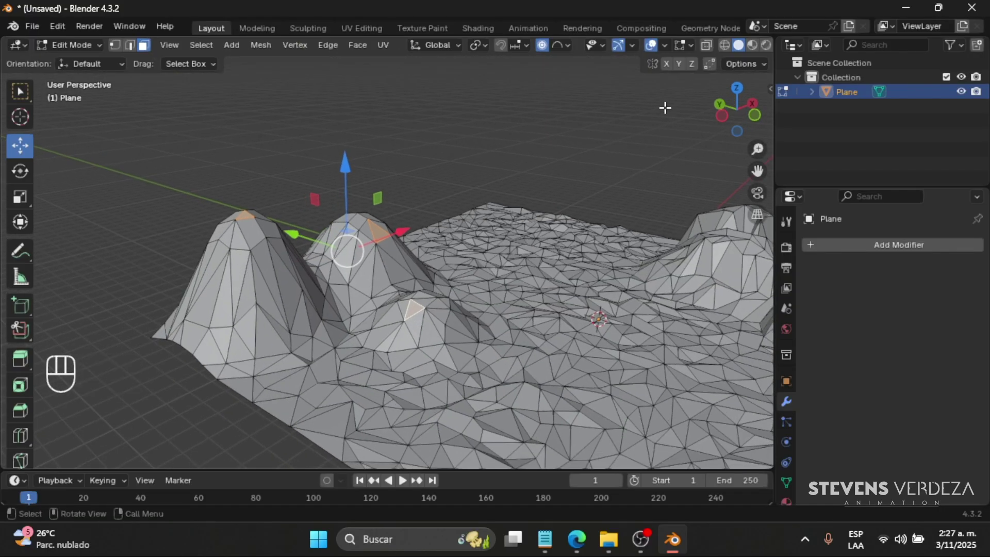
Set the proportional falloff to Random and move the three selected hilltop faces vertically, adjusting the proportional size
left_click(569, 44)
left_click(544, 208)
left_click_drag(347, 214, 379, 211)
scroll(349, 199, "down", 5)
scroll(376, 192, "up", 4)
scroll(376, 195, "down", 10)
scroll(382, 206, "up", 4)
Select a steep face on the inner side of the outermost original hill and move it upward
left_click(279, 288)
middle_click_drag(279, 288, 310, 304)
left_click_drag(288, 308, 289, 285)
scroll(297, 309, "up", 8)
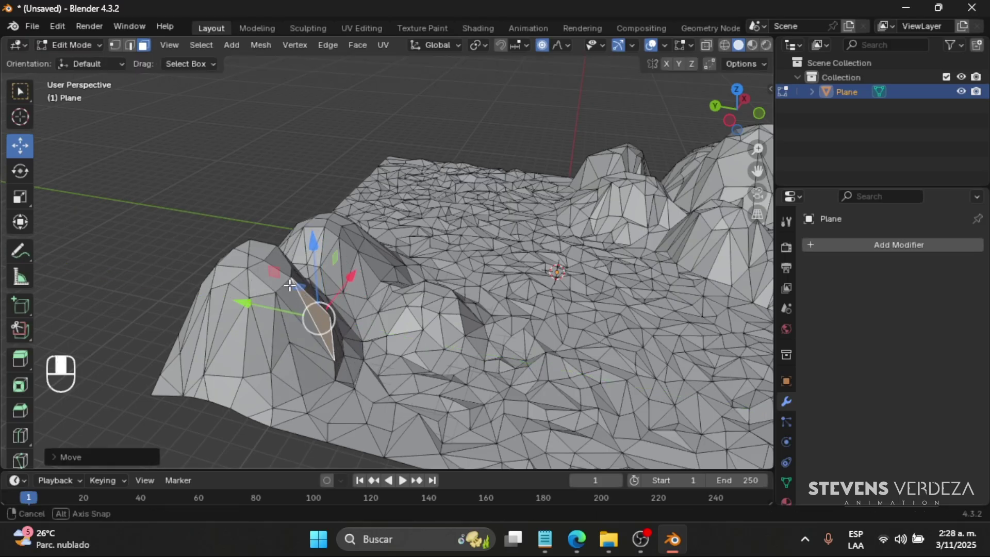
Leave Edit Mode and inspect the complete terrain from several angles, briefly checking its mesh
key("Tab")
middle_click_drag(290, 284, 361, 276)
scroll(360, 276, "down", 5)
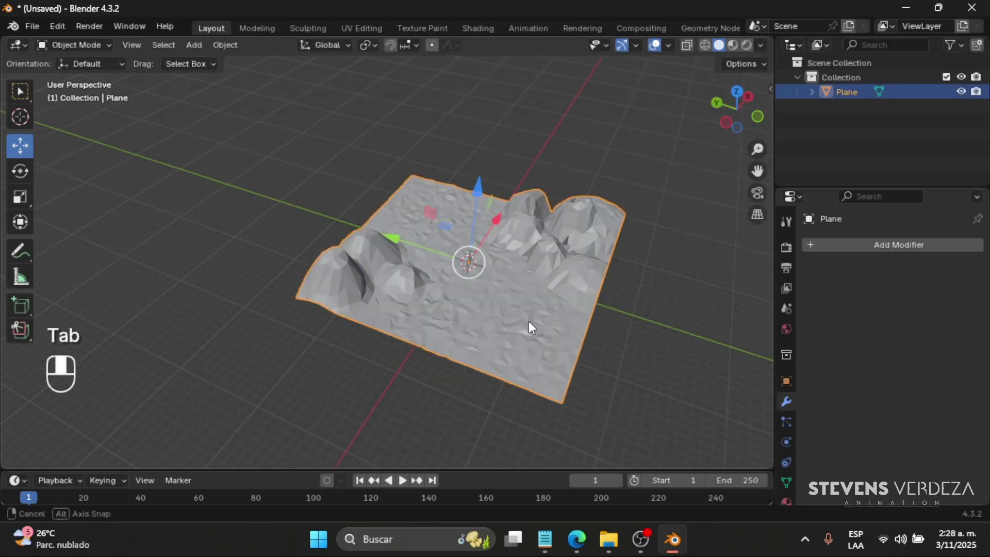
middle_click_drag(532, 328, 531, 276)
scroll(466, 343, "up", 3)
key("Tab")
scroll(465, 293, "down", 5)
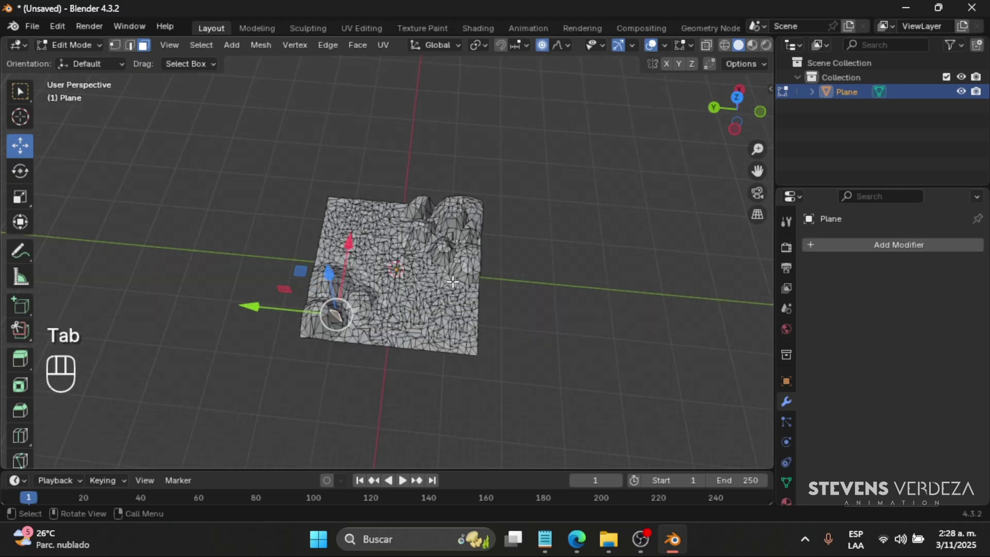
key("Tab")
middle_click_drag(465, 293, 526, 263)
Add a mesh plane, move it along Y beside the terrain and scale it to roughly the terrain's size
key("shift+a")
mouse_move(510, 236)
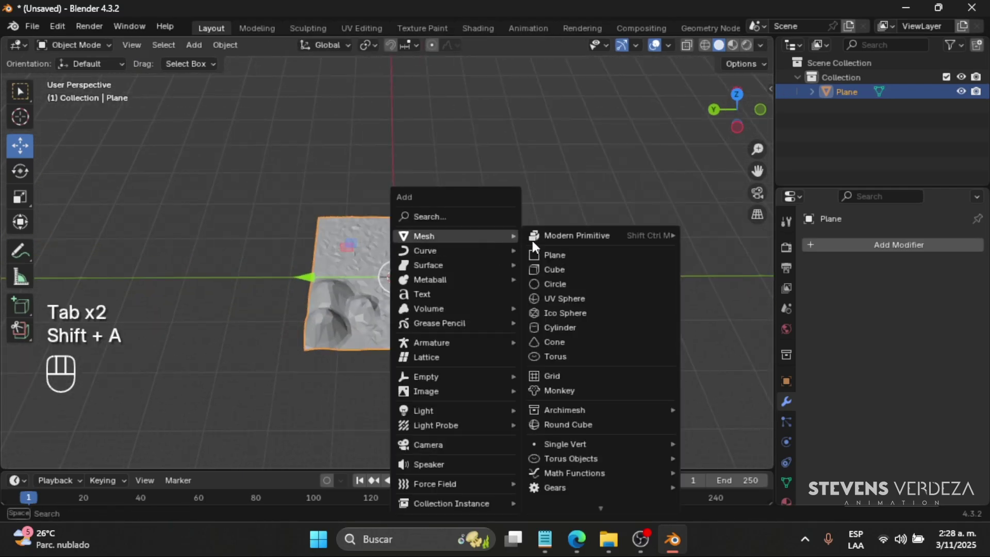
left_click(544, 253)
left_click_drag(287, 284, 484, 278)
key("s")
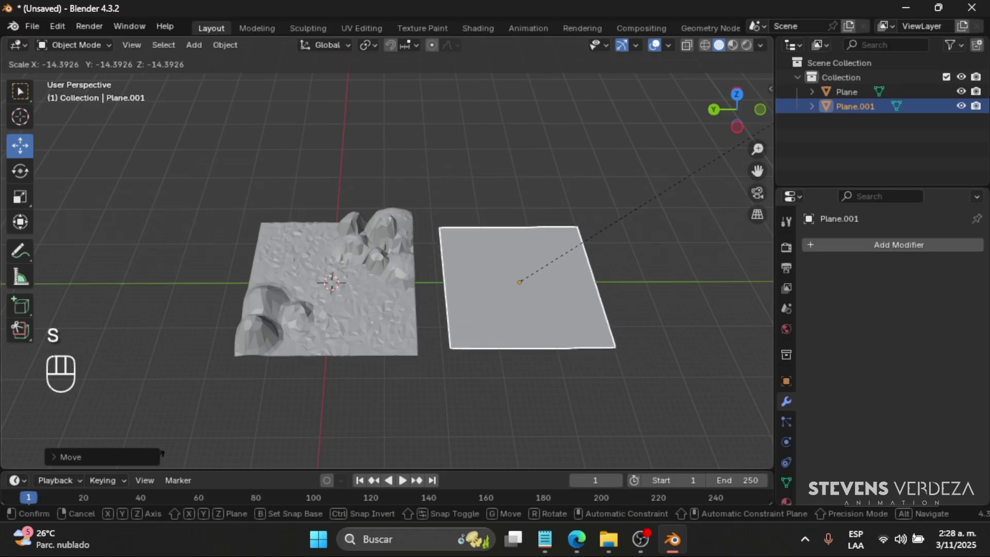
left_click(151, 453)
Enter Edit Mode on the new plane and add a dense, centered set of parallel loop cuts in one direction
scroll(468, 332, "up", 2)
key("Tab")
middle_click_drag(471, 353, 537, 221)
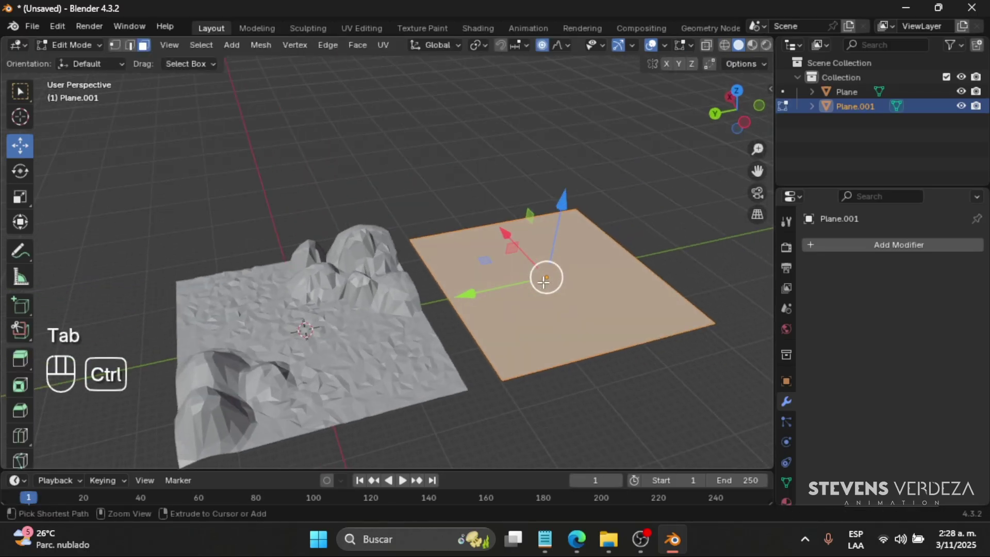
key("ctrl+r")
scroll(538, 221, "up", 20)
scroll(538, 221, "up", 20)
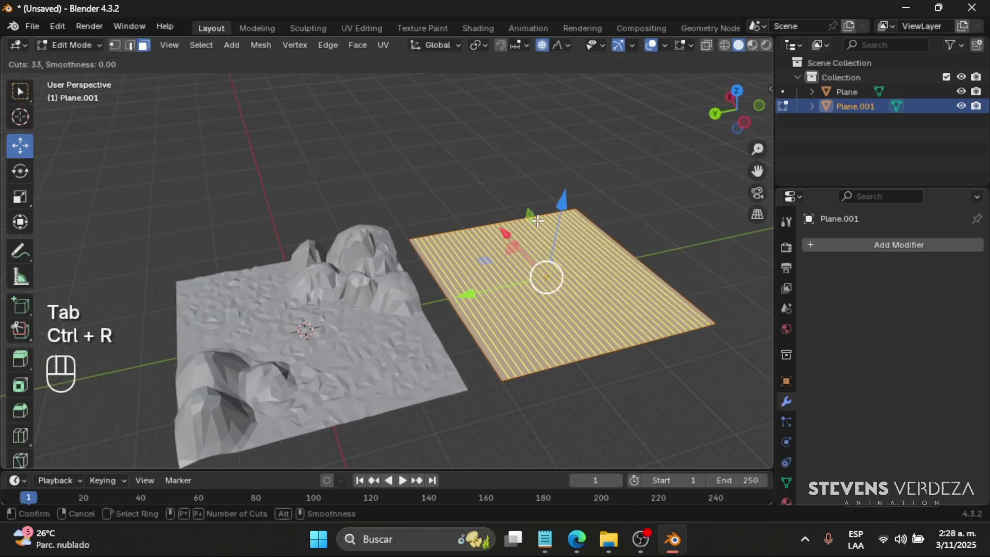
left_click(538, 220)
key("Escape")
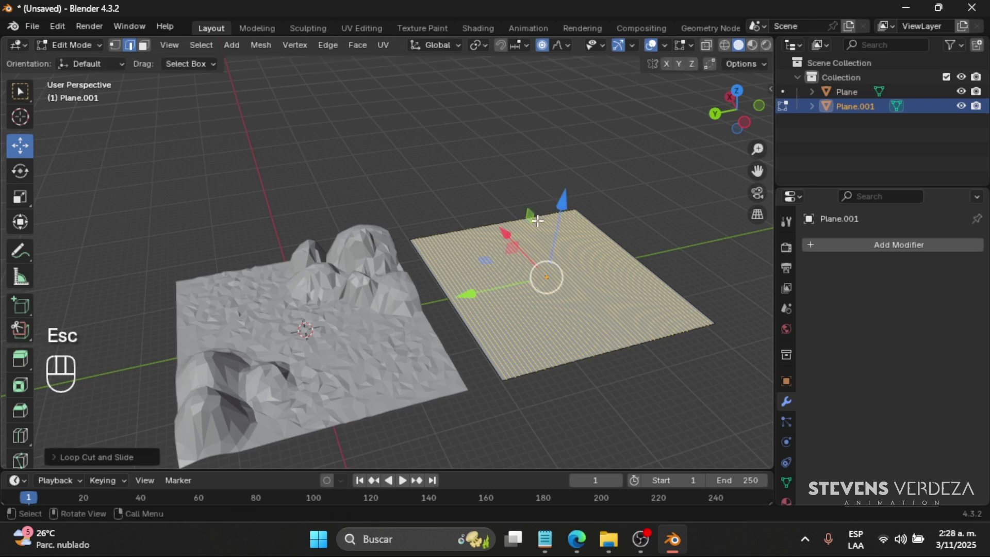
middle_click_drag(558, 365, 439, 354, "shift")
scroll(456, 369, "up", 3)
left_click(462, 434)
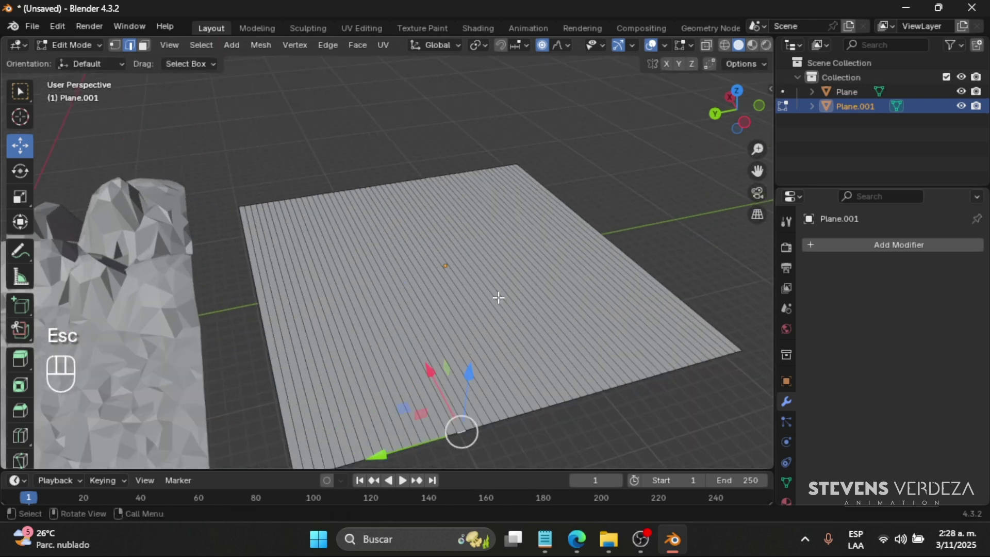
Add a dense set of centered loop cuts across the existing ones, about 50, so the second plane becomes a grid
middle_click_drag(498, 297, 490, 308)
key("c")
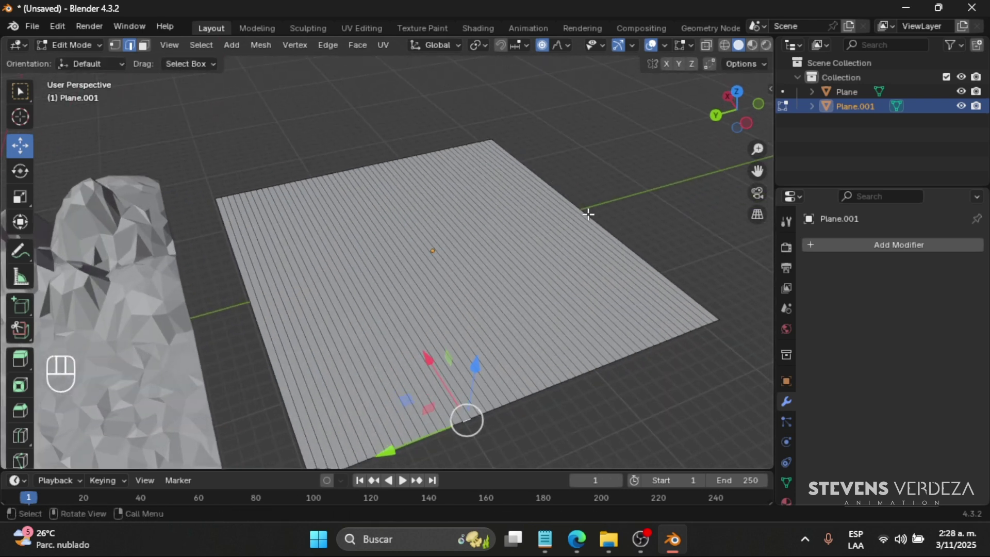
scroll(588, 215, "up", 3)
scroll(586, 214, "down", 4)
key("ctrl+r")
scroll(584, 215, "up", 15)
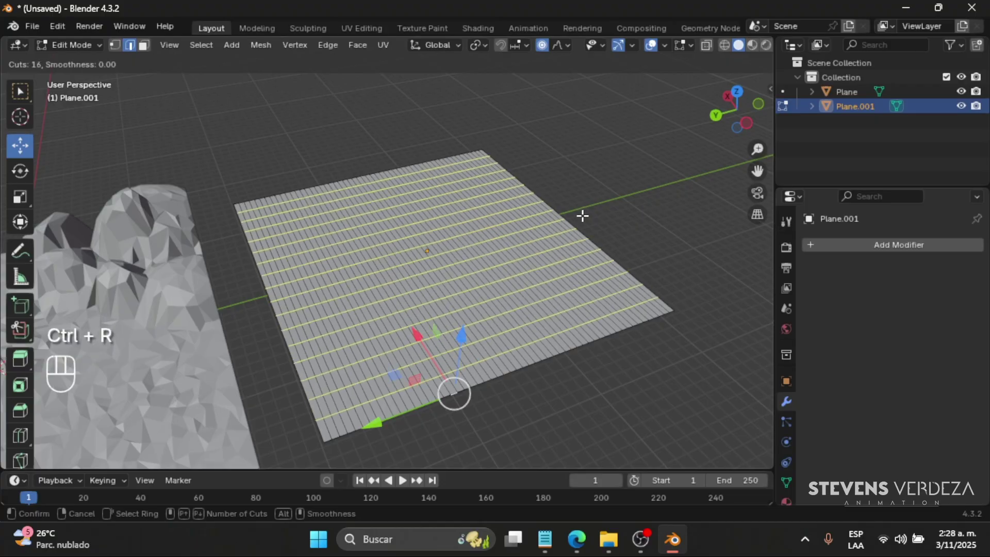
scroll(583, 216, "up", 20)
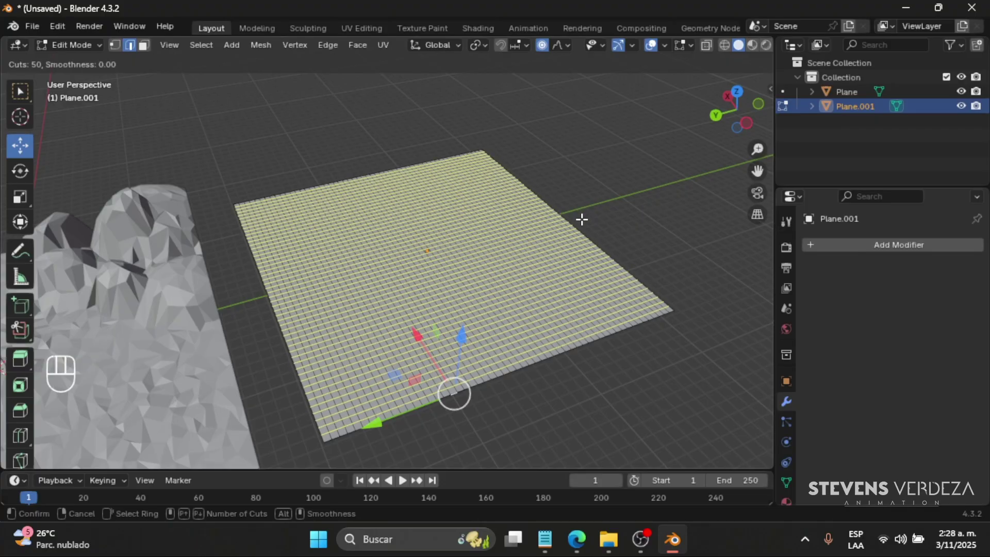
key("Escape")
scroll(581, 219, "up", 8)
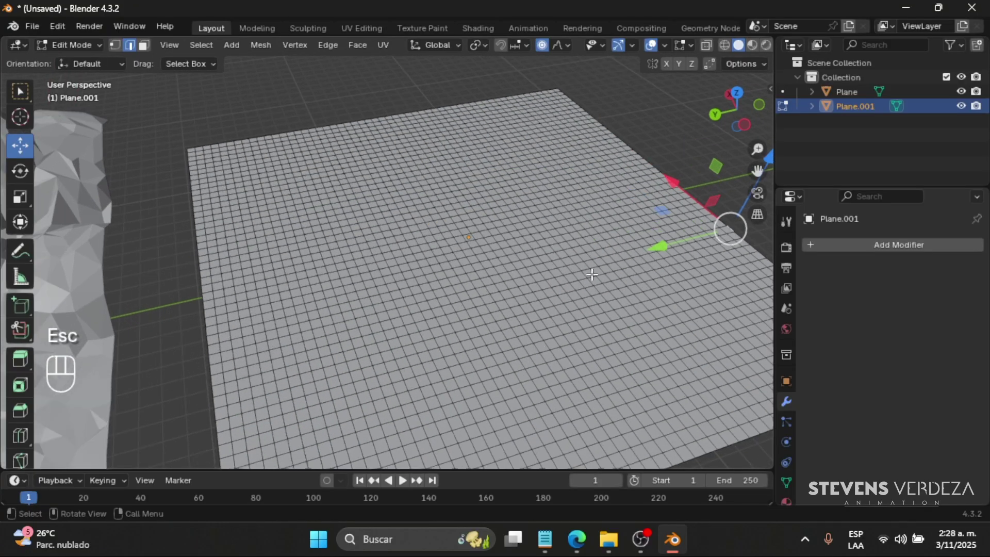
scroll(592, 274, "down", 5)
Leave Edit Mode and add a Decimate modifier to the second plane
key("Tab")
key("Tab")
key("Tab")
key("Tab")
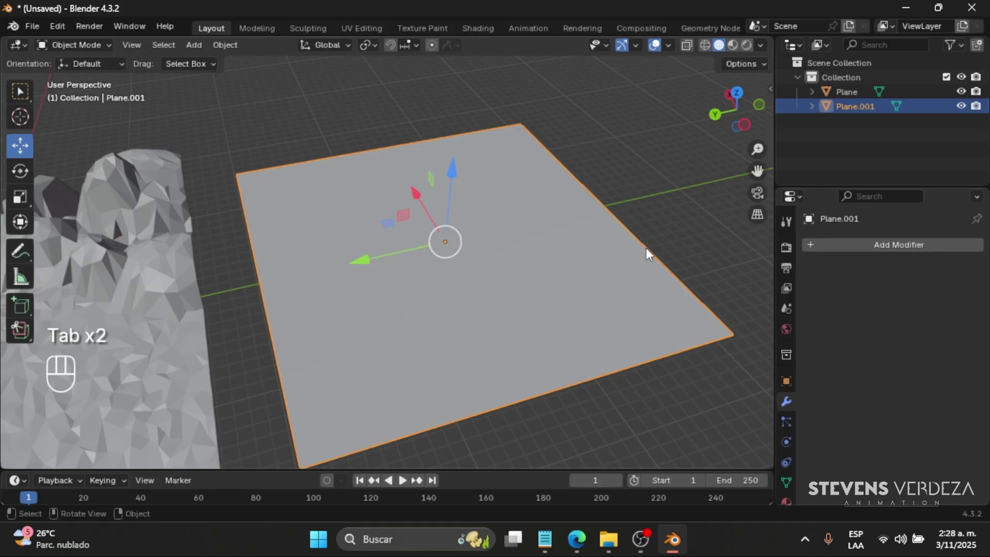
left_click(818, 244)
type("d")
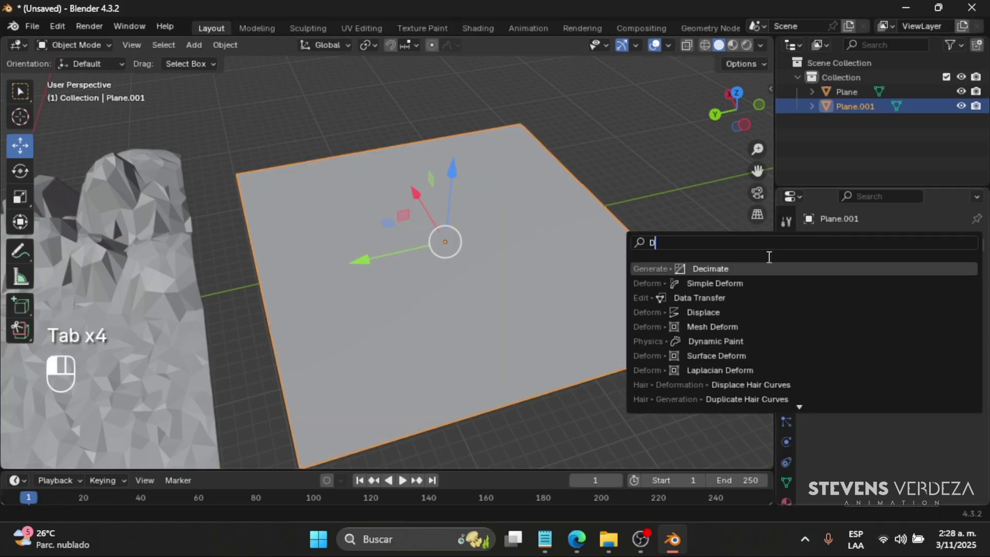
left_click(756, 269)
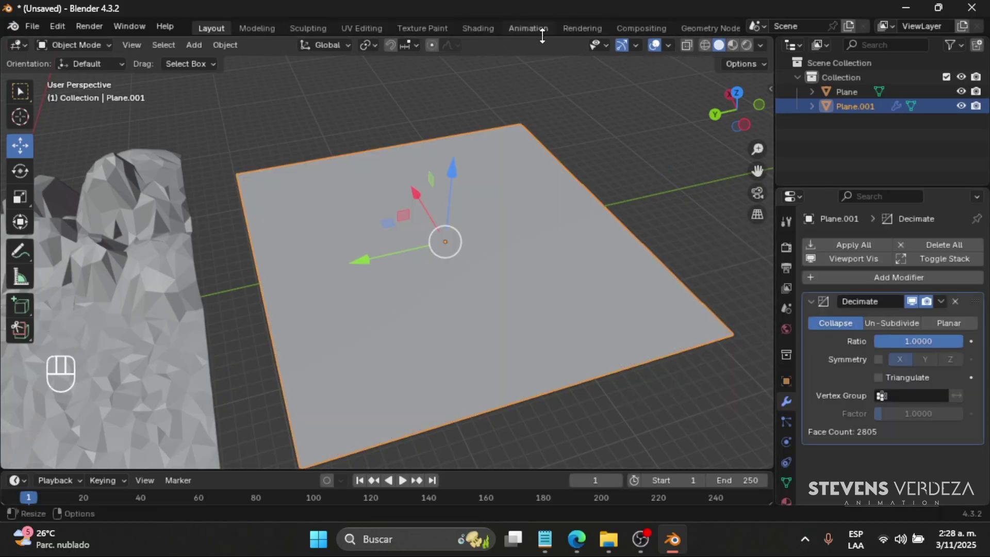
Turn on the wireframe overlay so the edges of both meshes are drawn in Object Mode
left_click(668, 46)
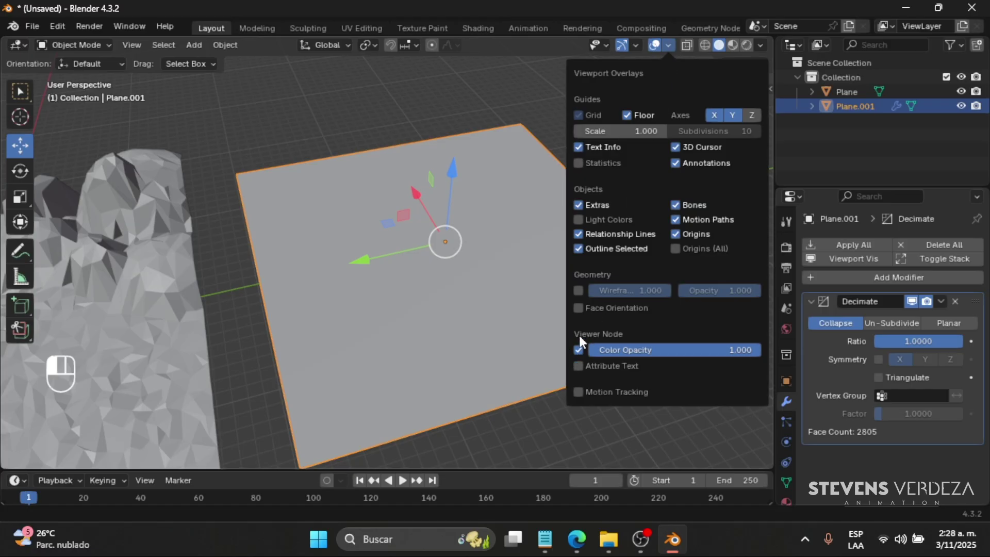
left_click(578, 290)
middle_click_drag(526, 330, 542, 323)
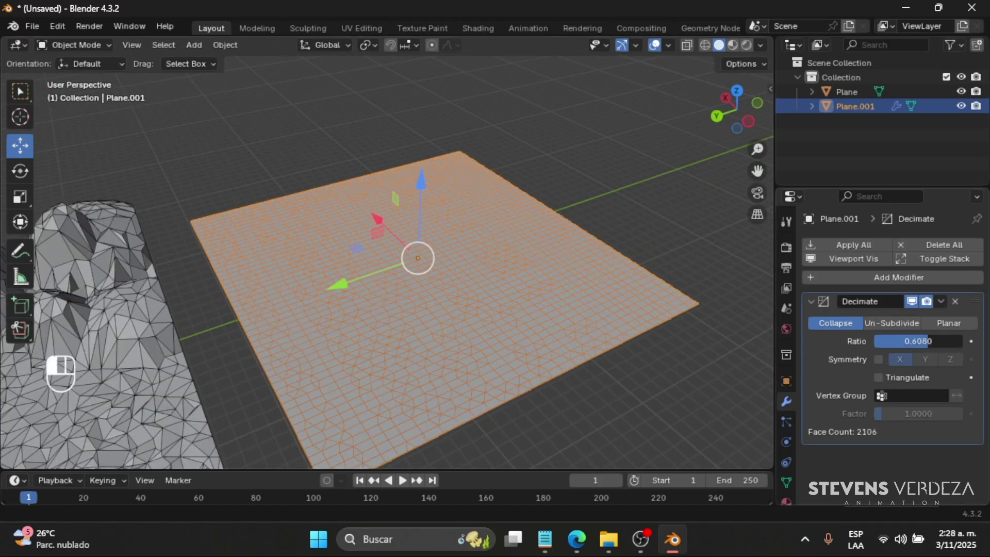
Try Decimate ratios of 0.024 and 0.088 on the second plane and return the ratio to 1.0
left_click_drag(928, 341, 894, 341)
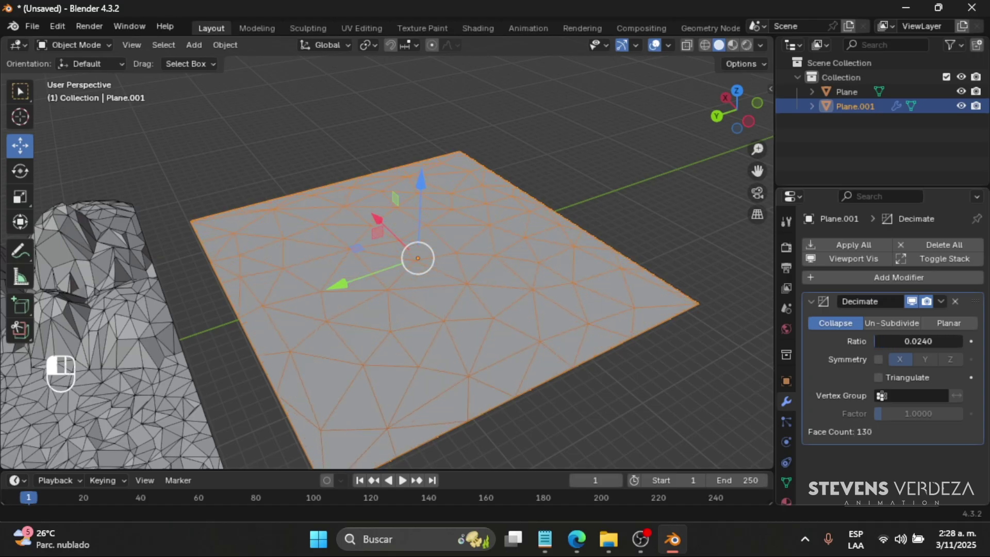
middle_click_drag(381, 219, 415, 301)
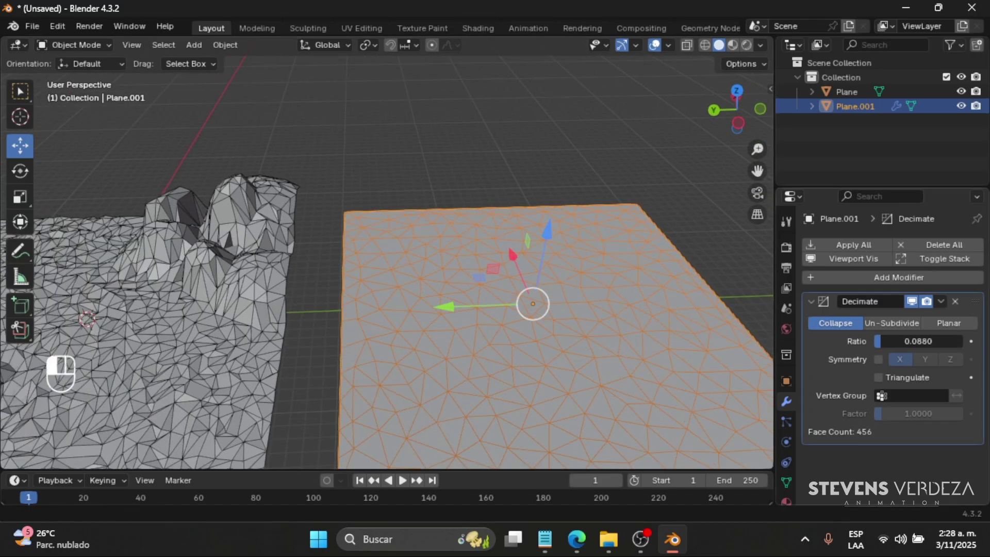
middle_click_drag(721, 350, 417, 231, "shift")
middle_click_drag(364, 324, 596, 343, "shift")
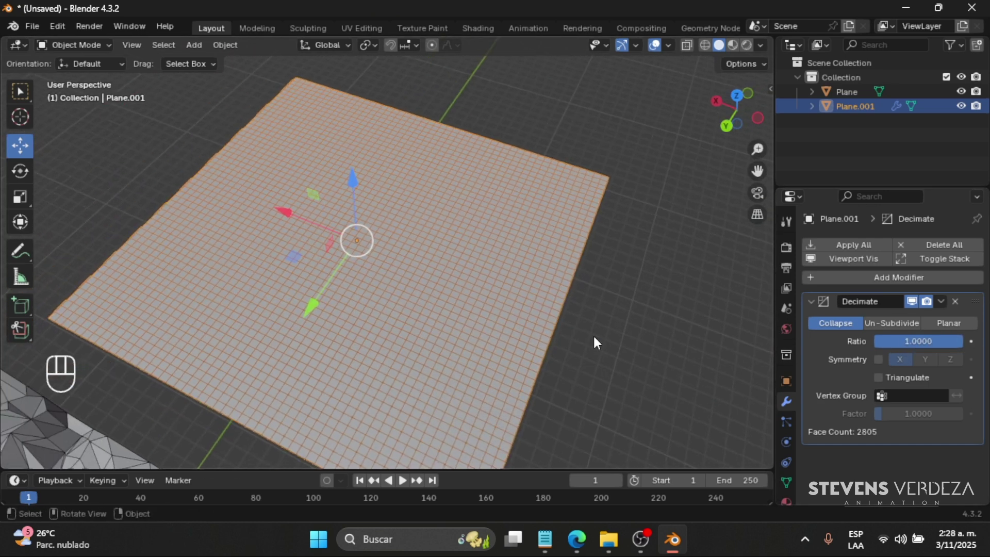
Enter Edit Mode on the second plane, select the whole mesh and subdivide it
key("Tab")
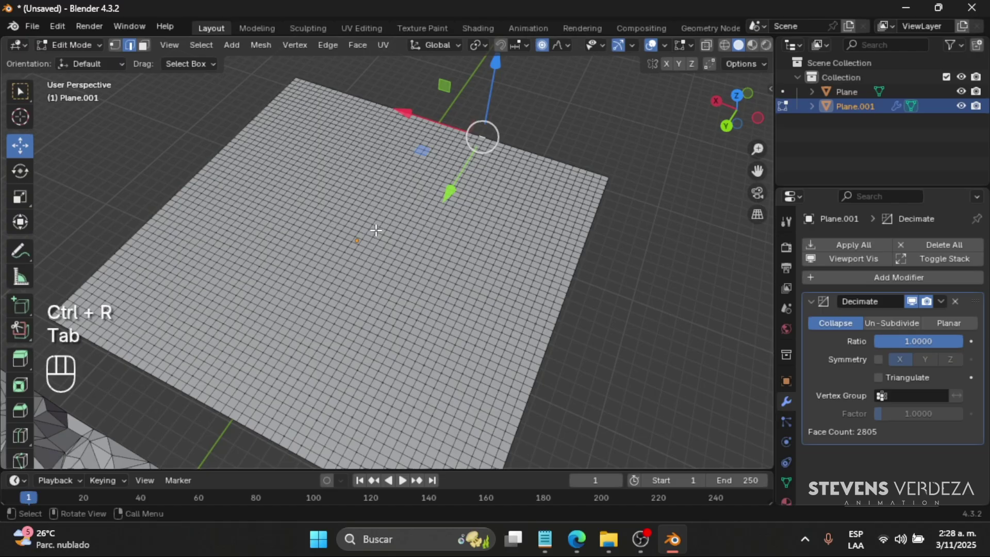
key("ctrl+r")
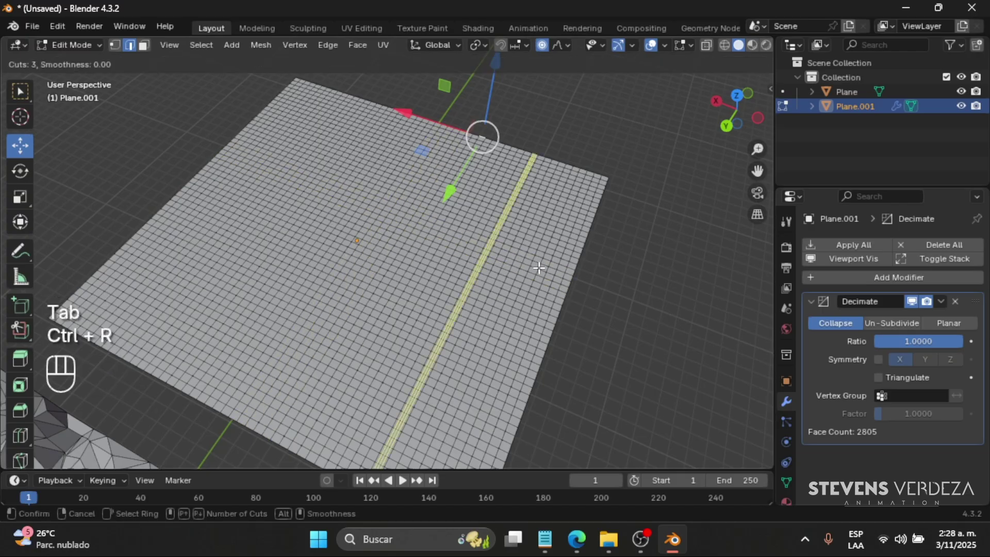
key("Escape")
middle_click_drag(405, 249, 375, 243)
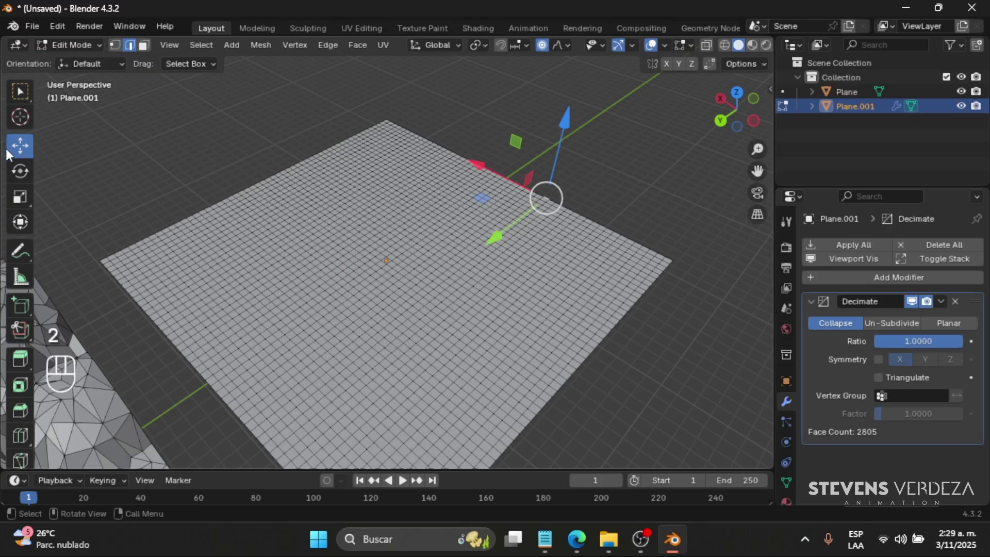
key("a")
middle_click_drag(382, 257, 389, 273)
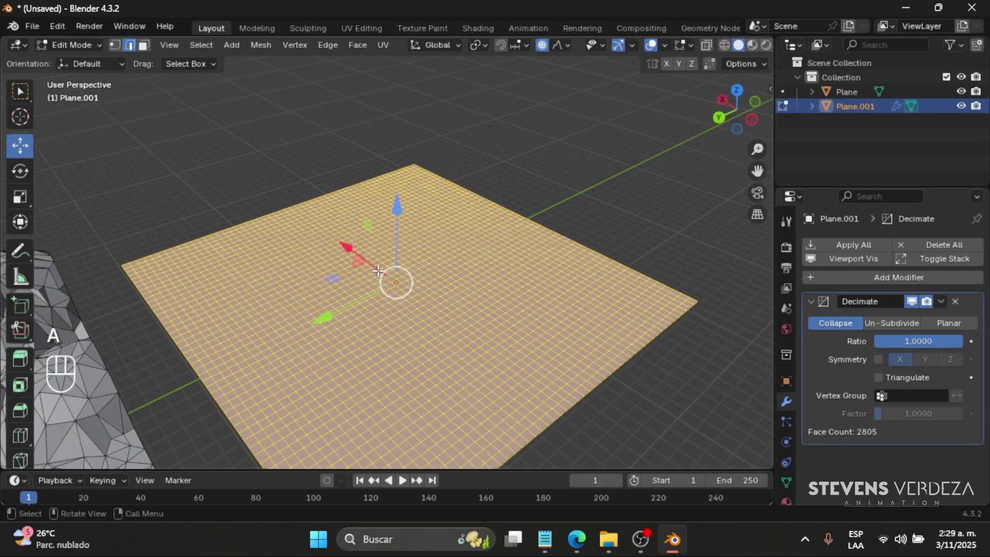
scroll(389, 276, "up", 3)
key("ctrl+e")
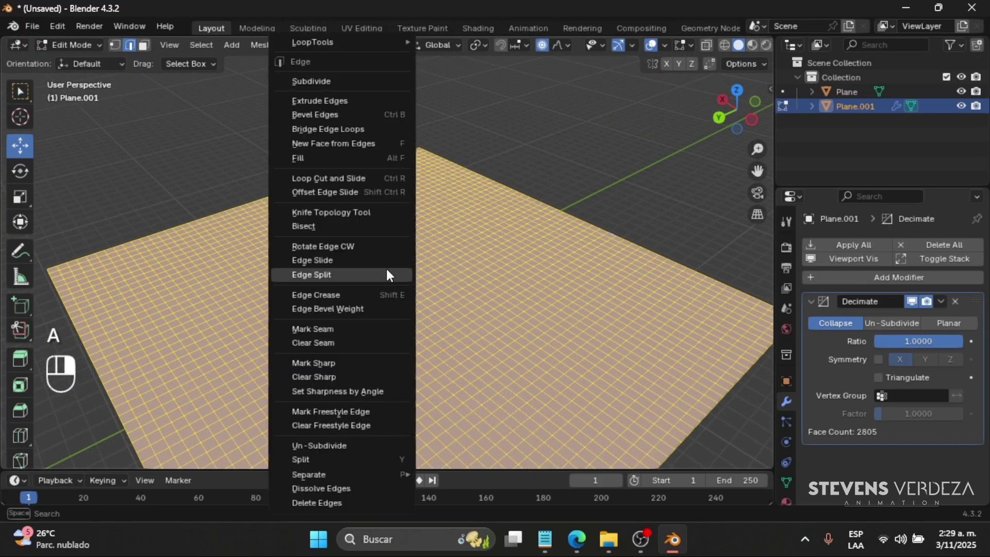
left_click(367, 81)
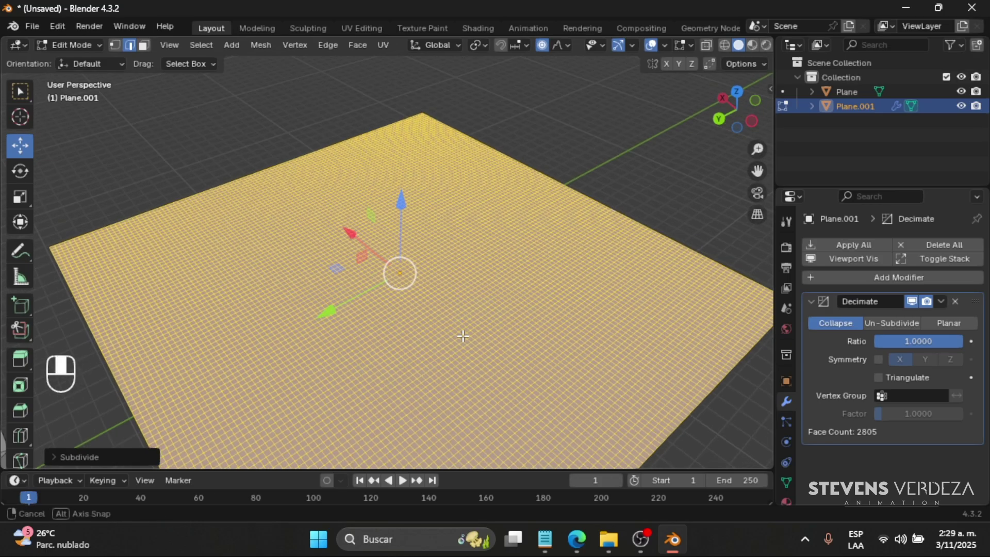
scroll(476, 267, "up", 3)
scroll(412, 281, "down", 2)
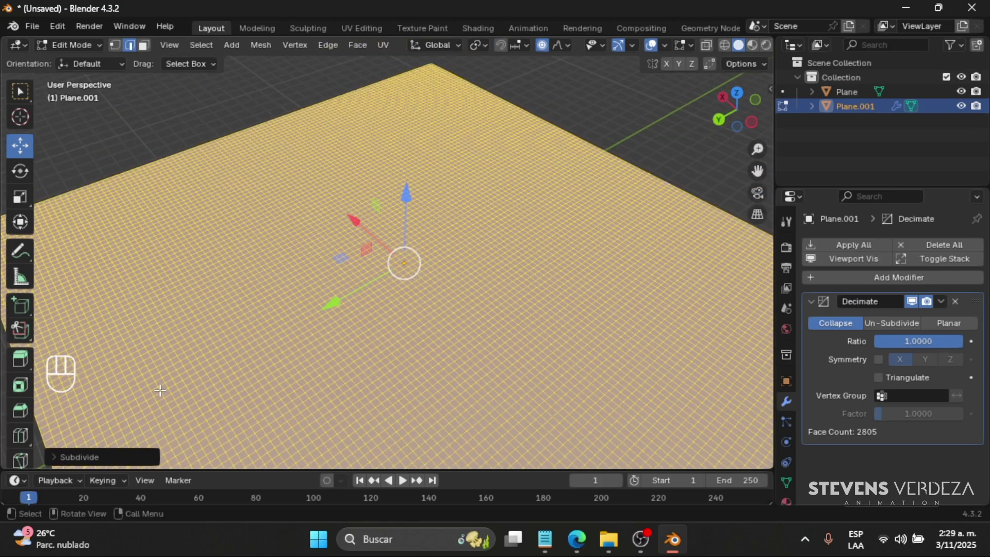
Try 2 and 3 cuts for the subdivision and return the number of cuts to 1
left_click(100, 457)
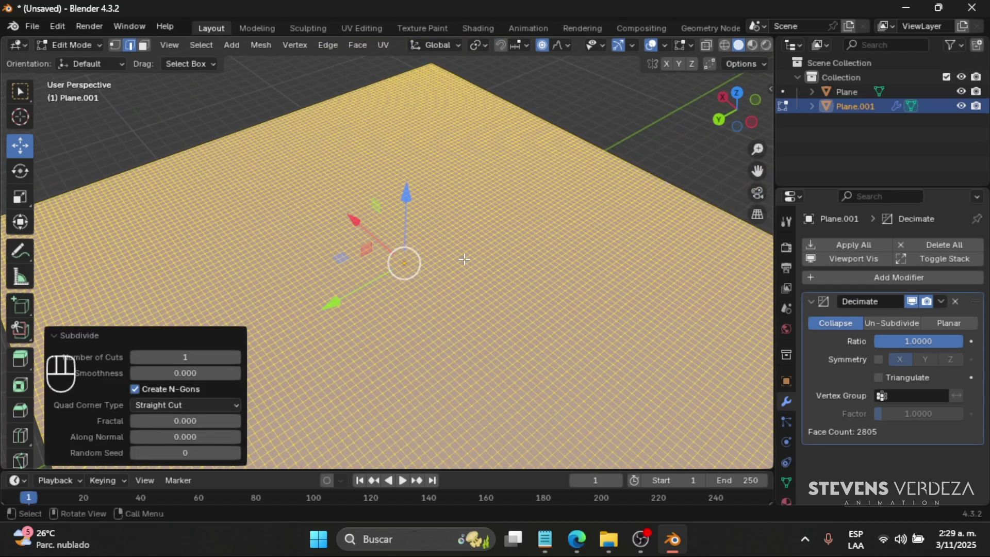
left_click(236, 357)
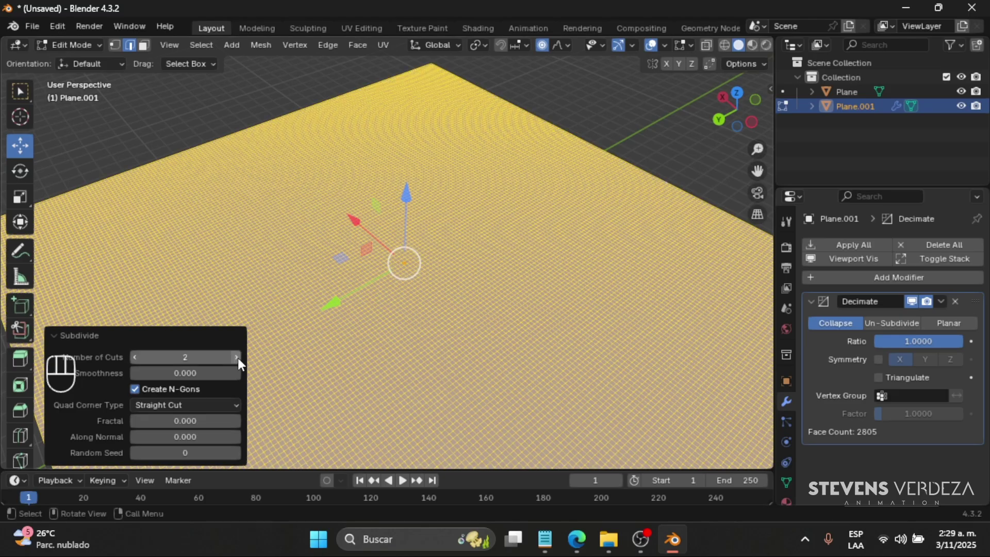
left_click(237, 357)
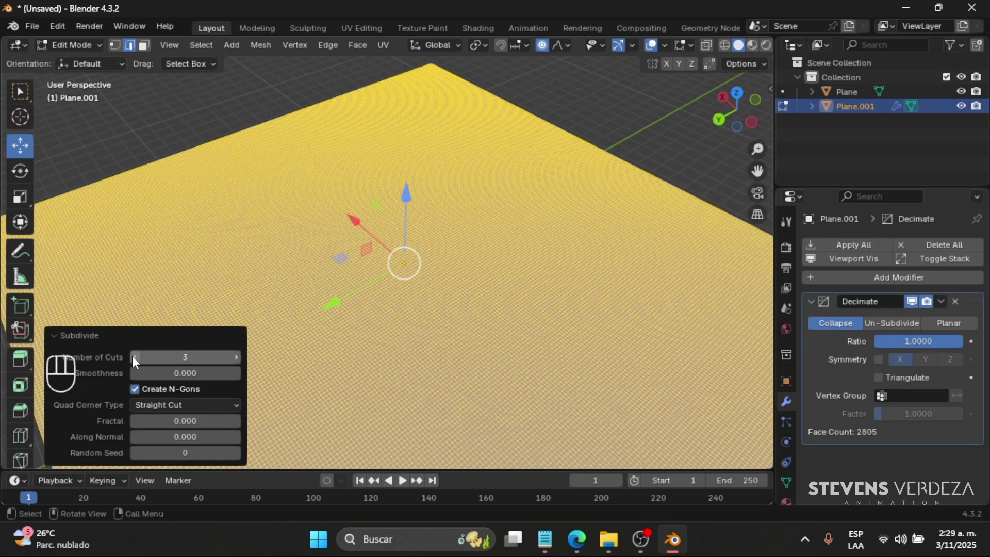
left_click(132, 357)
left_click(132, 357)
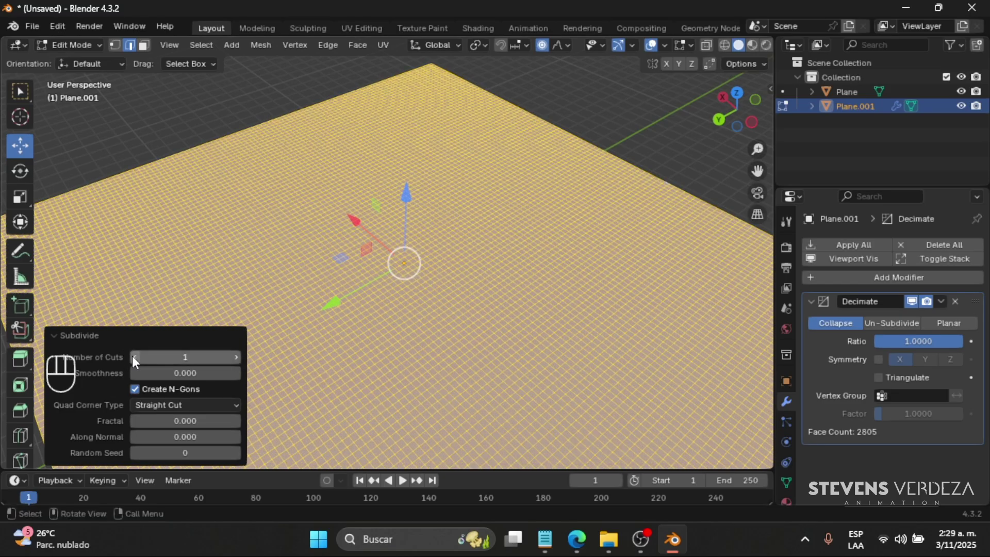
Deselect the subdivided mesh, compare it with the finished terrain and return to Object Mode
left_click(580, 153)
middle_click_drag(340, 286, 431, 314)
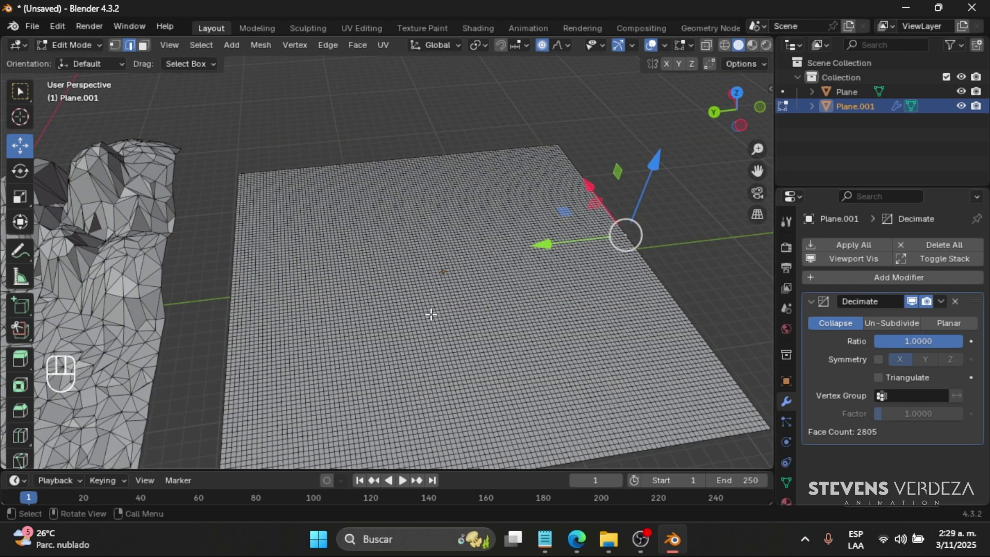
middle_click_drag(482, 255, 604, 258, "shift")
middle_click_drag(603, 258, 573, 257)
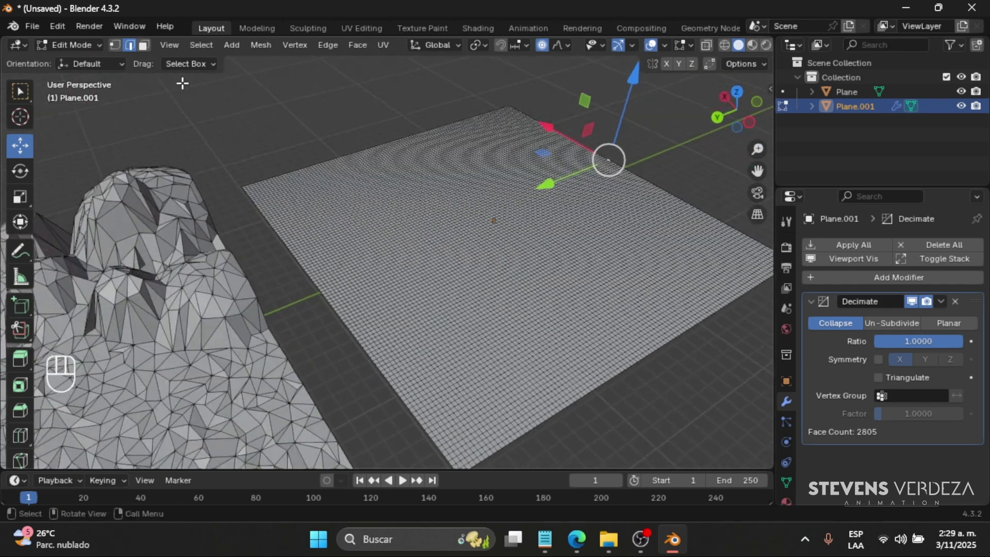
left_click(91, 45)
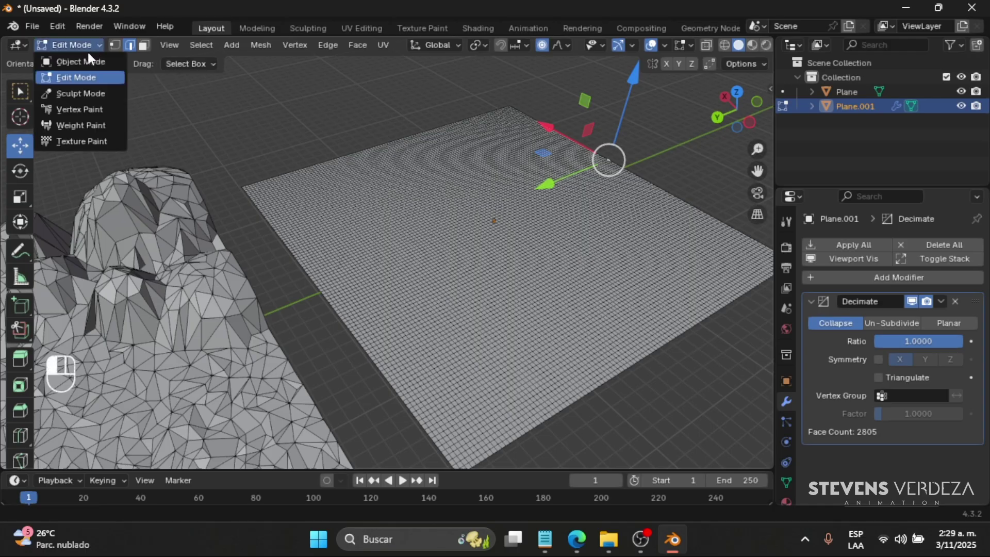
left_click(91, 70)
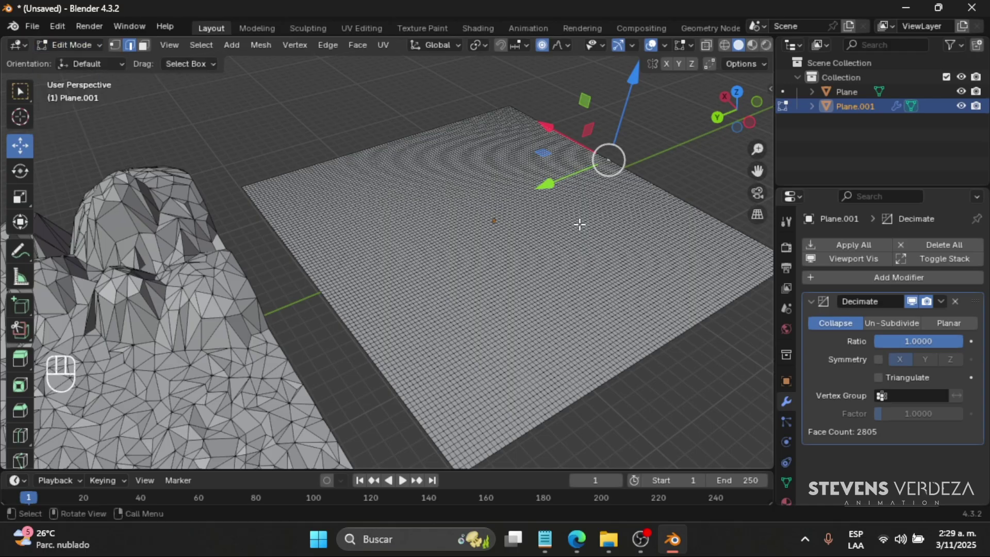
key("Tab")
middle_click_drag(587, 245, 500, 261, "shift")
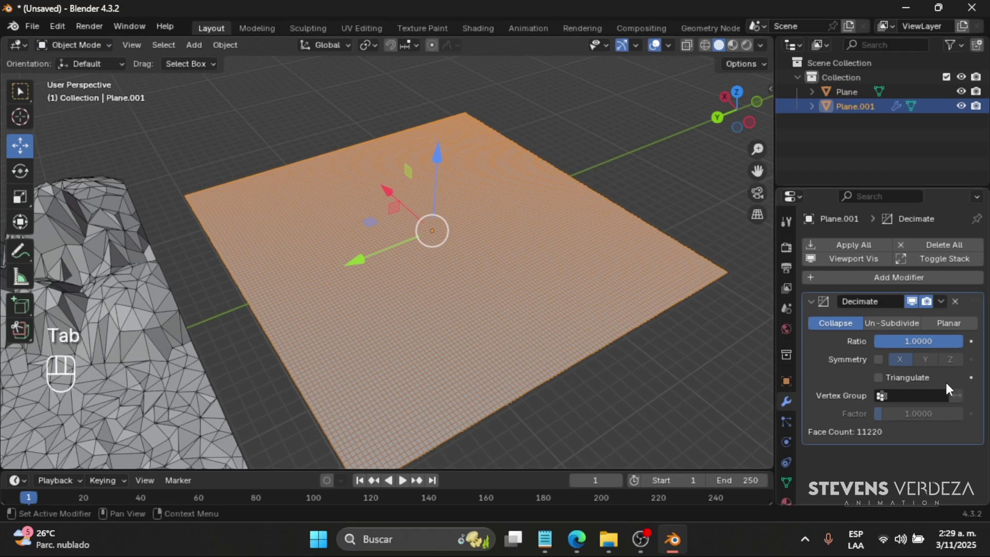
Set the second plane's Decimate ratio to 0.192, check the mesh and apply the modifier
left_click_drag(927, 351, 891, 341)
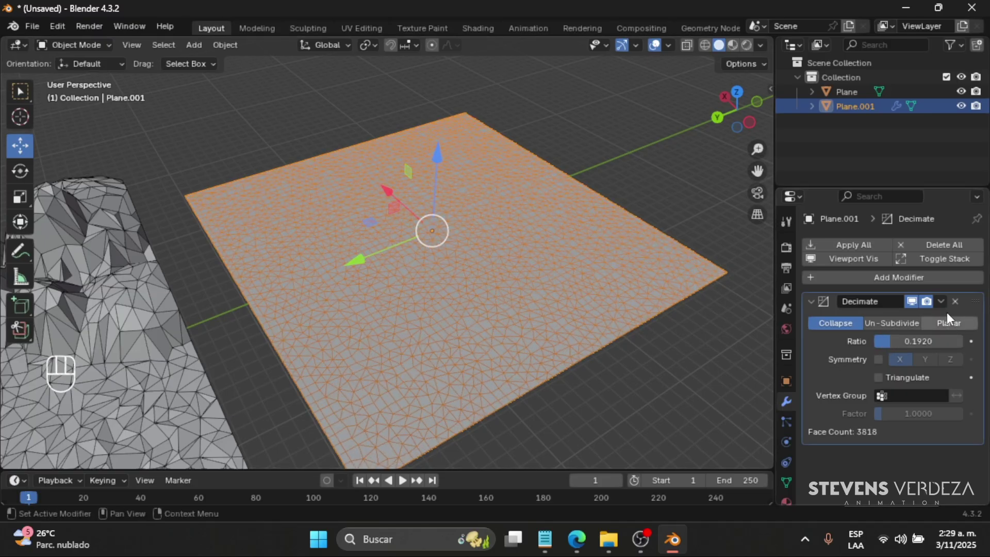
key("Tab")
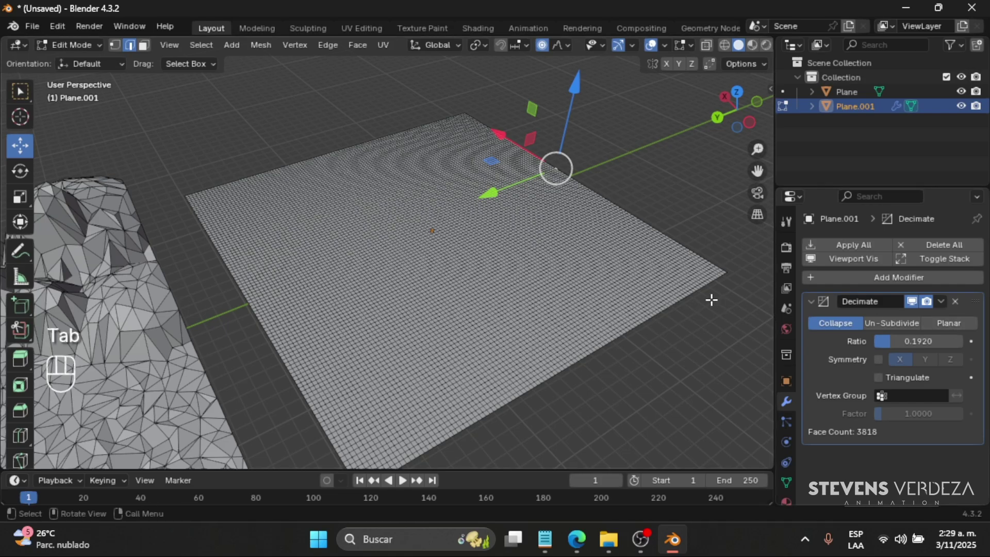
middle_click_drag(602, 296, 597, 310)
key("Tab")
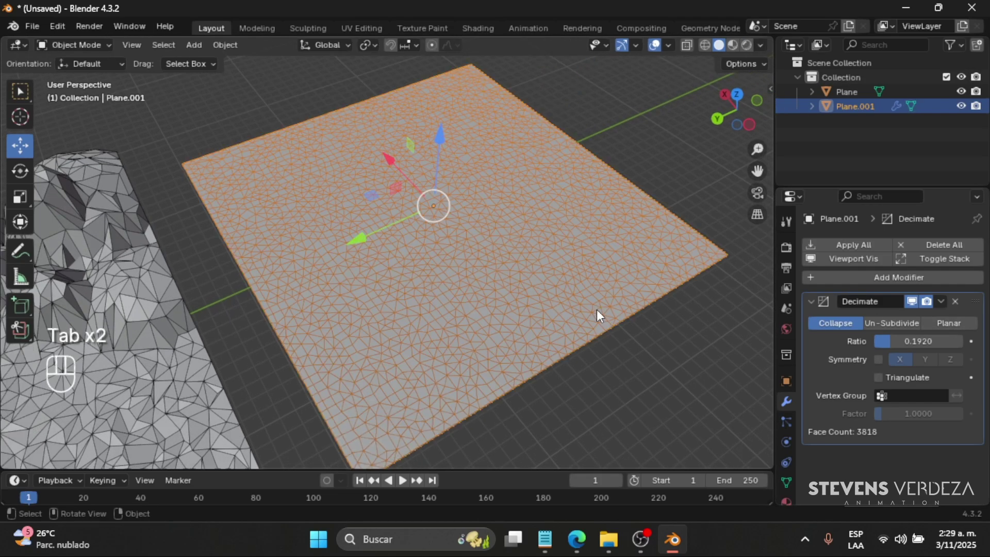
left_click(942, 301)
left_click(907, 318)
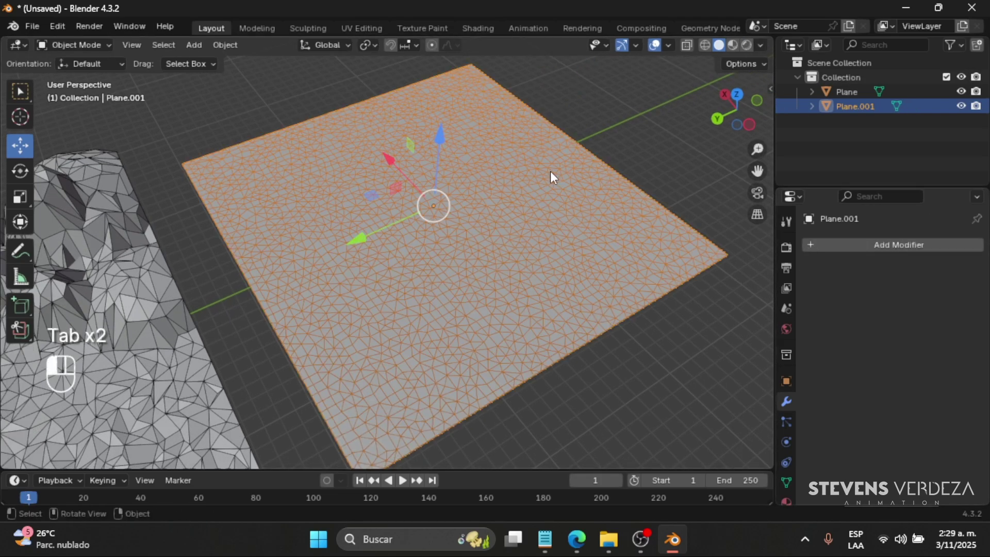
Enter Edit Mode on the second plane, switch to face selection and select a single face near its middle
key("Tab")
left_click(420, 239)
middle_click_drag(420, 239, 418, 228)
key("3")
left_click(430, 195)
left_click(589, 332)
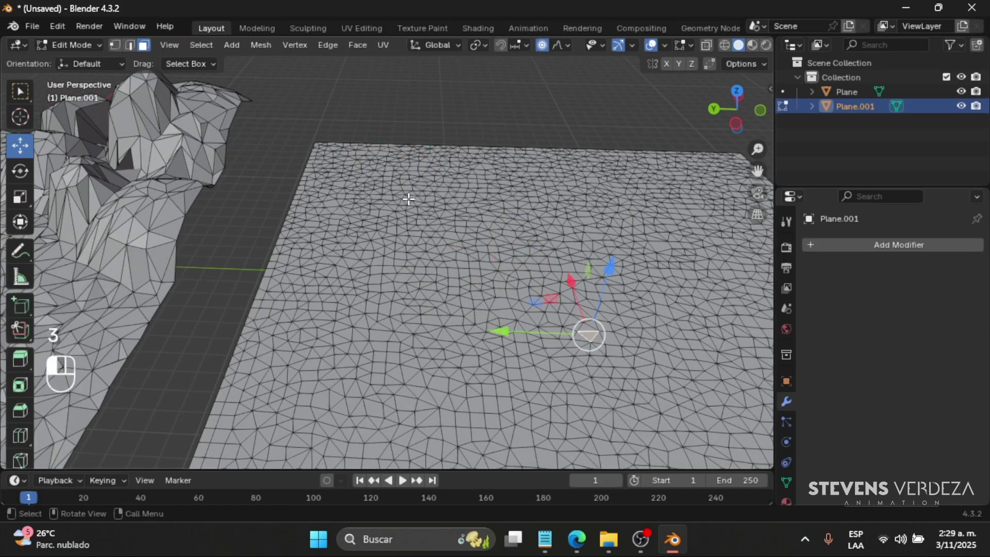
left_click(464, 273)
scroll(438, 263, "down", 6)
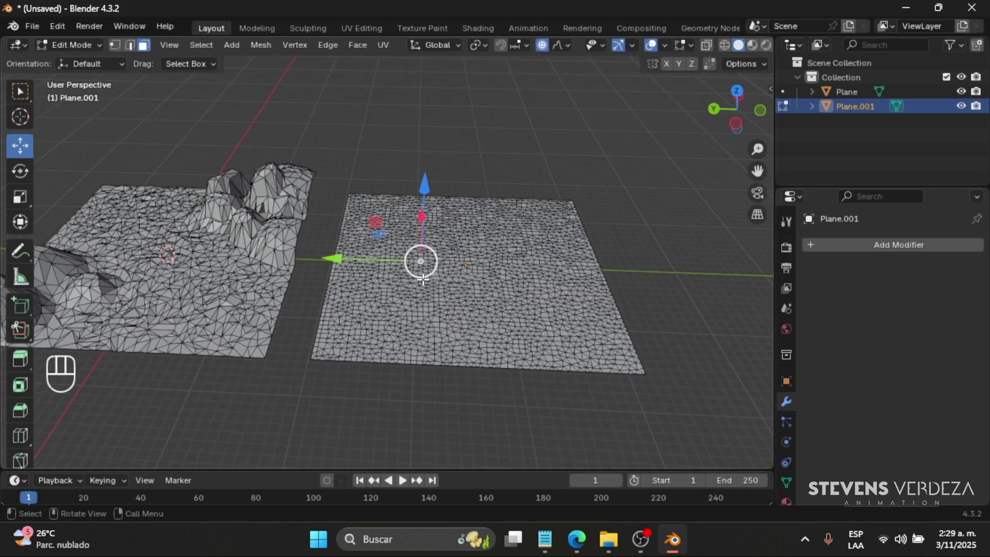
middle_click_drag(423, 279, 436, 317)
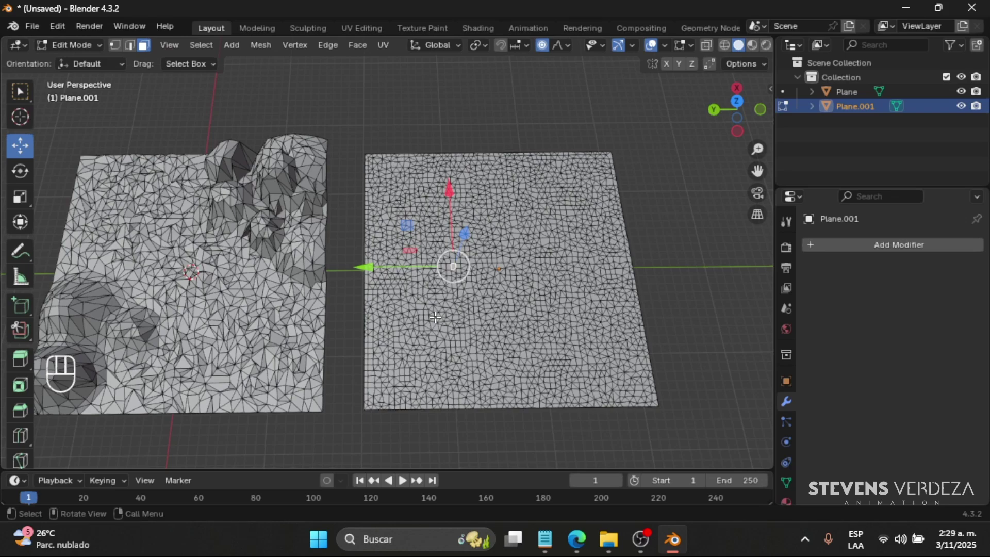
Leave Edit Mode on the second plane and select the mountain terrain in Object Mode, viewed from above
key("KP_7")
middle_click_drag(438, 227, 450, 369, "shift")
key("Tab")
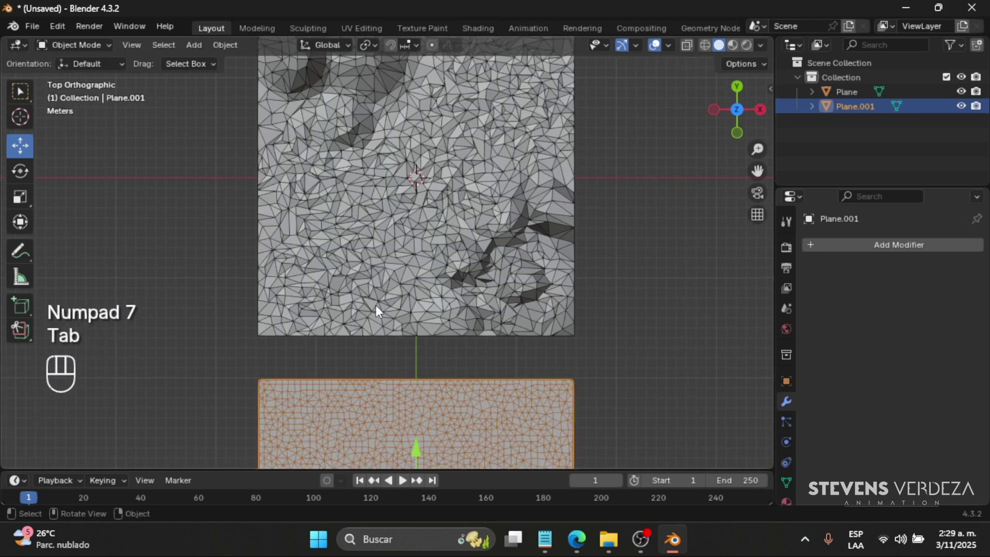
left_click(376, 308)
middle_click_drag(377, 308, 452, 229)
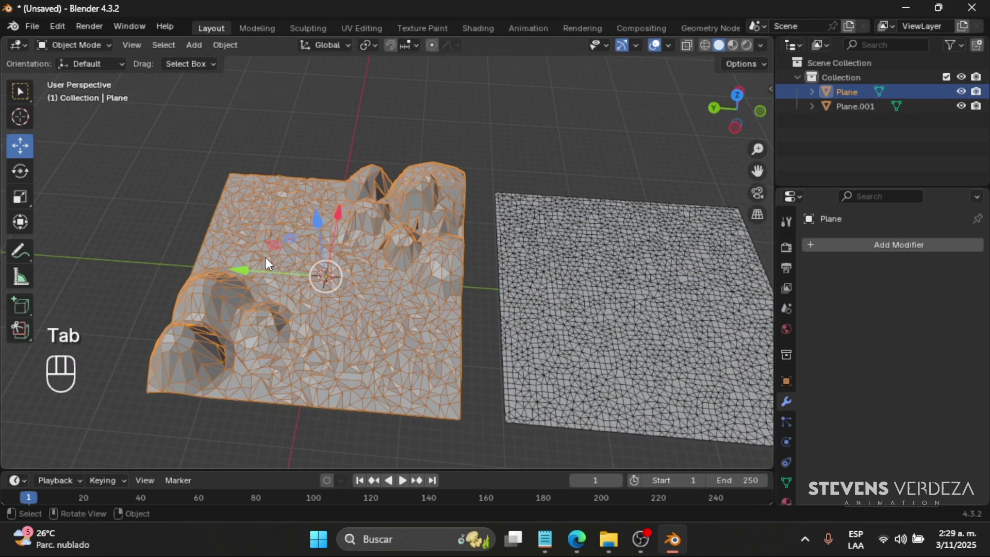
key("KP_7")
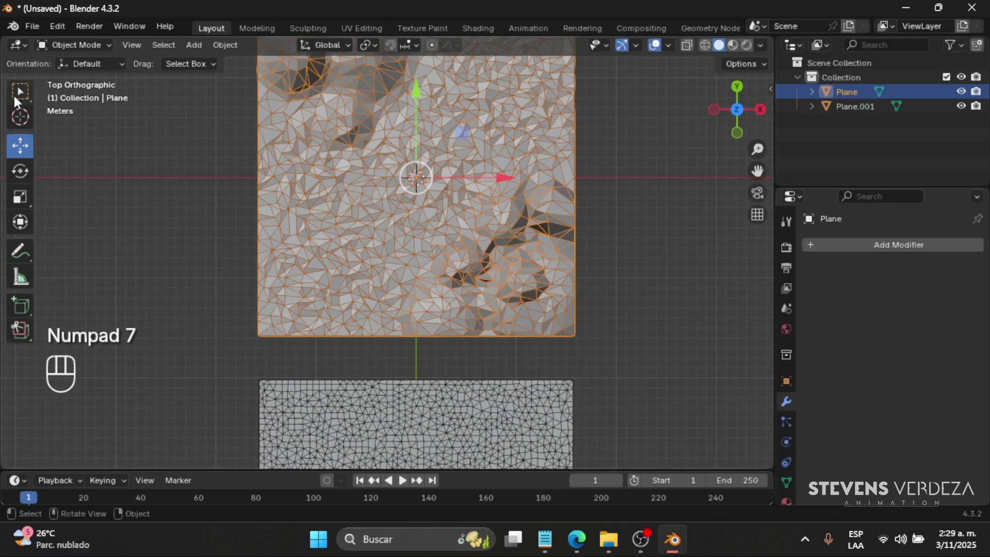
Try circle selection on the terrain object in Object Mode, then return to the Move tool
left_click_drag(13, 94, 73, 154)
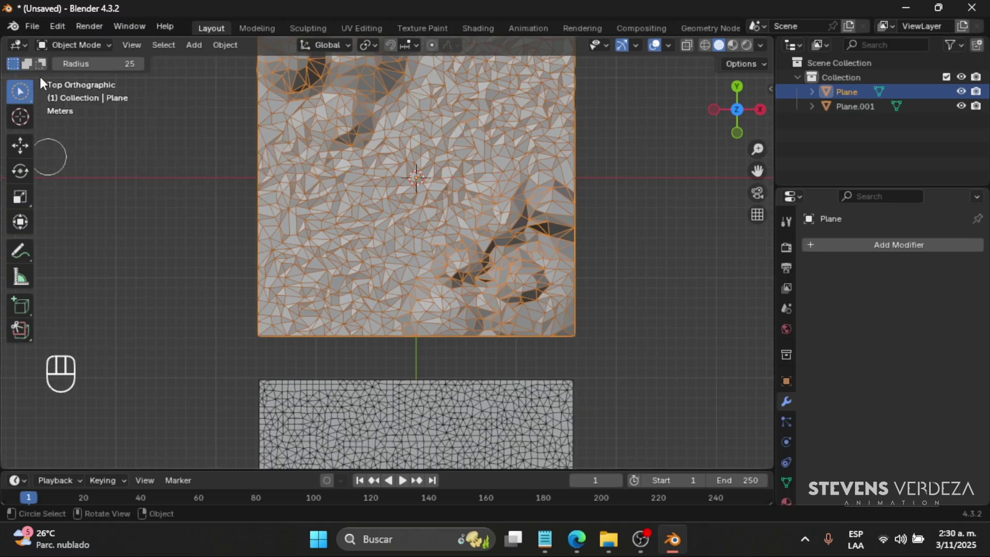
middle_click_drag(184, 135, 379, 206)
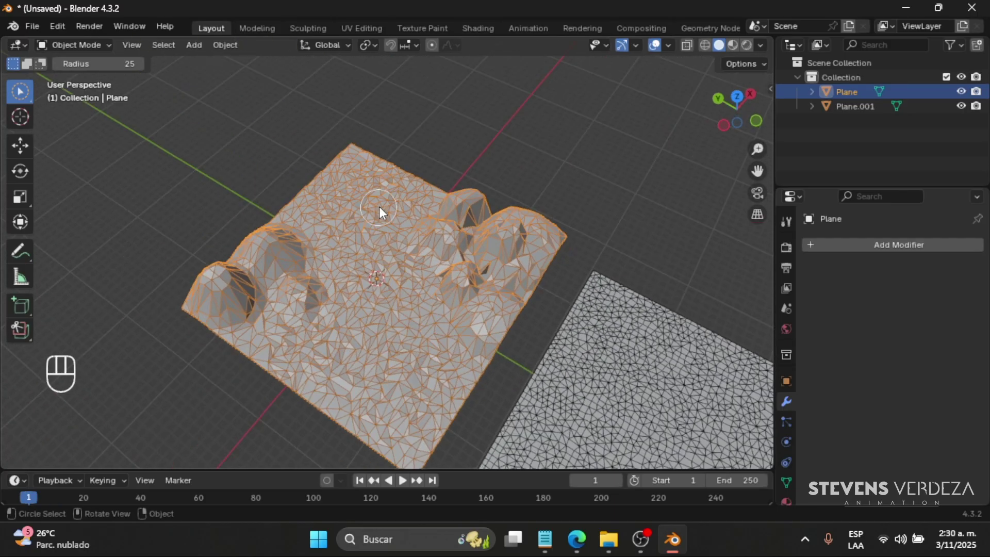
left_click(353, 167)
middle_click_drag(324, 234, 391, 254)
left_click_drag(302, 233, 201, 205)
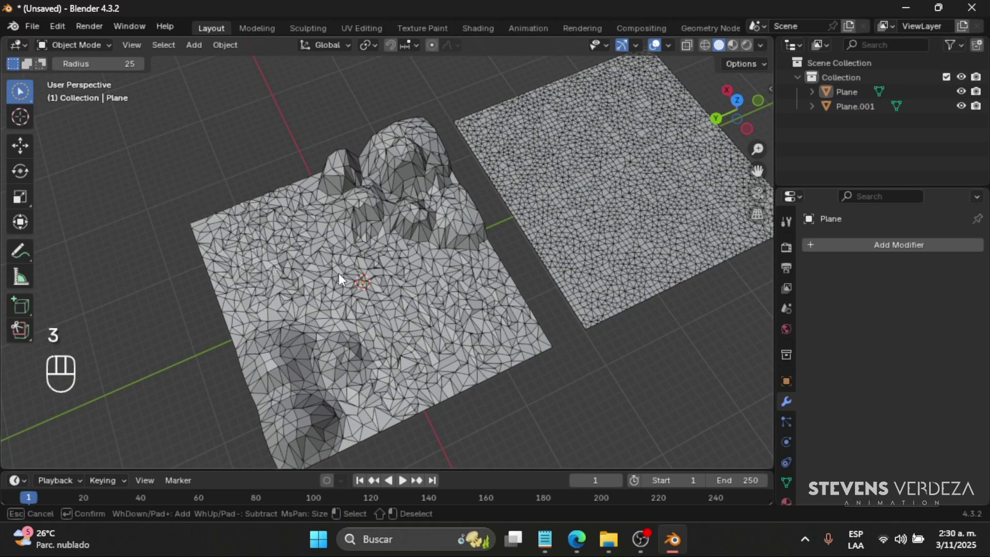
left_click_drag(340, 279, 261, 261)
left_click(19, 149)
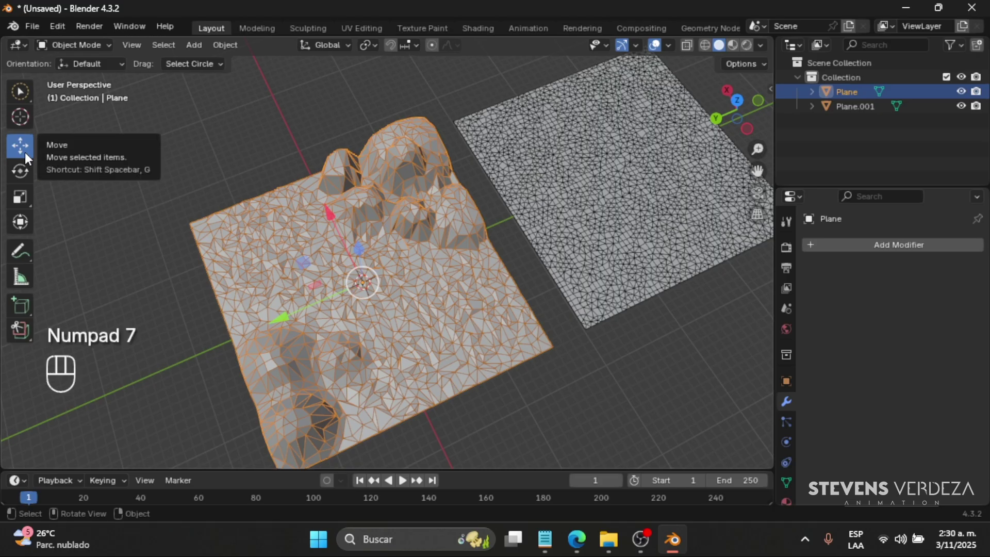
Enter Edit Mode on the mountain terrain in top view and switch to the circle selection tool
key("KP_7")
key("Tab")
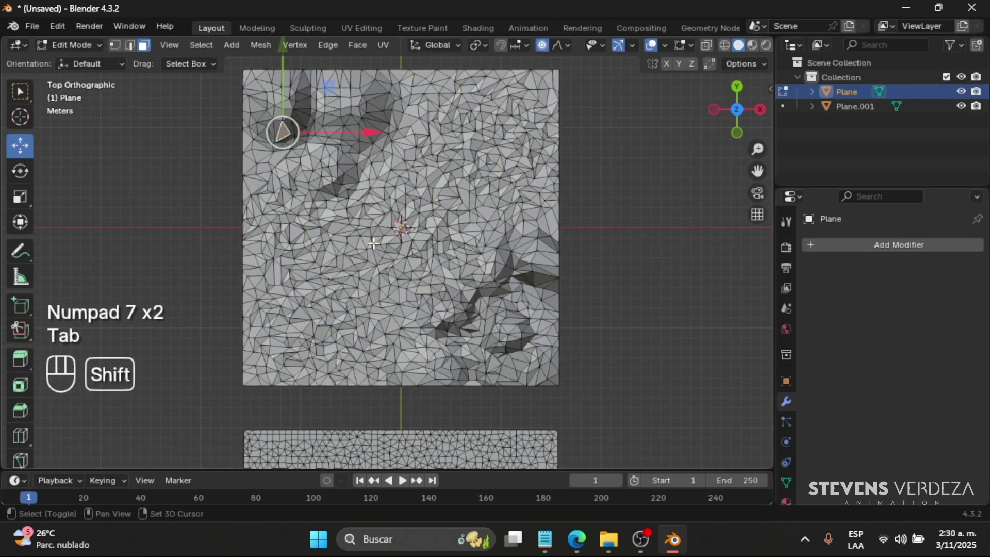
left_click_drag(29, 97, 63, 162)
middle_click_drag(255, 332, 250, 359, "shift")
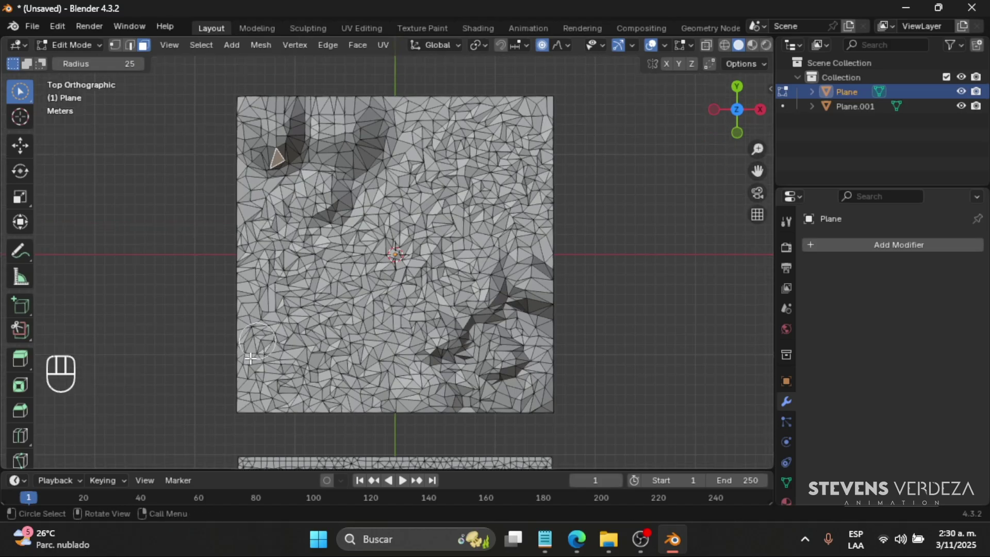
Try selecting a diagonal strip of faces between the mountains with circle radius 25, and undo the selection
mouse_move(211, 416)
left_mouse_down()
mouse_move(294, 387)
mouse_move(315, 330)
mouse_move(379, 269)
mouse_move(443, 241)
mouse_move(475, 177)
mouse_move(559, 110)
mouse_move(572, 112)
left_mouse_up()
middle_click_drag(573, 112, 515, 150)
scroll(347, 276, "up", 3)
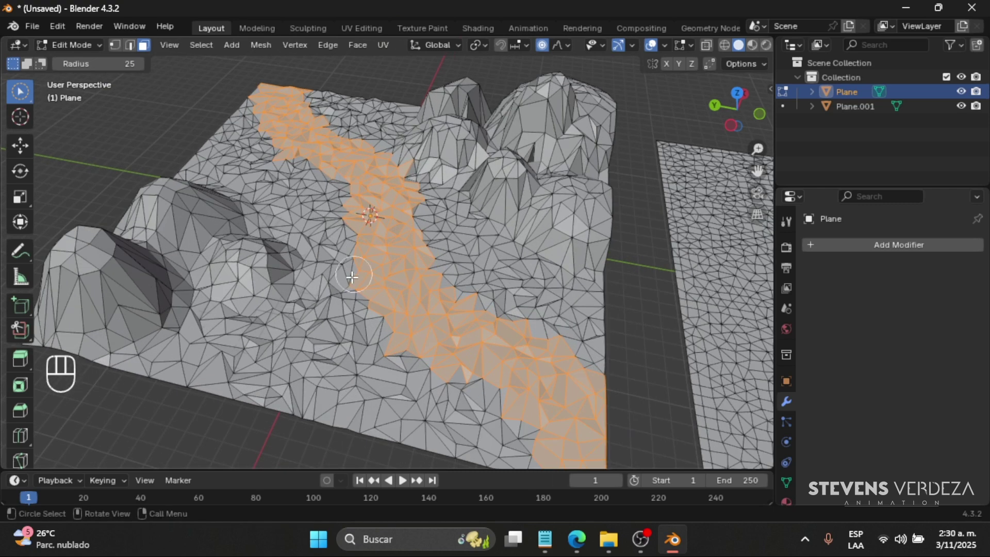
mouse_move(347, 277)
middle_mouse_down()
mouse_move(393, 209)
mouse_move(331, 263)
mouse_move(332, 287)
middle_mouse_up()
key("ctrl+z")
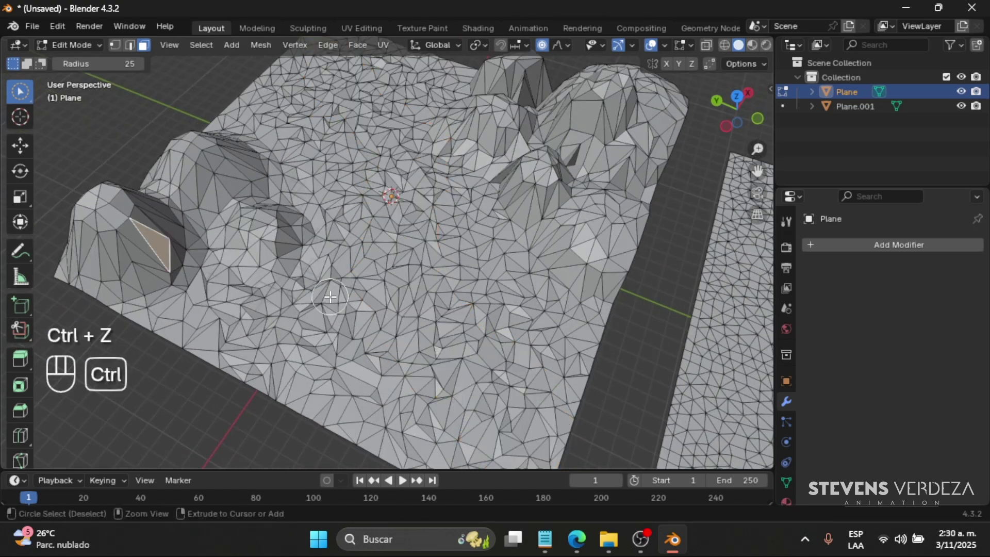
Set the circle selection radius to 18, select a winding diagonal strip of faces between the mountain groups and activate the Move tool
key("KP_7")
scroll(337, 257, "down", 3)
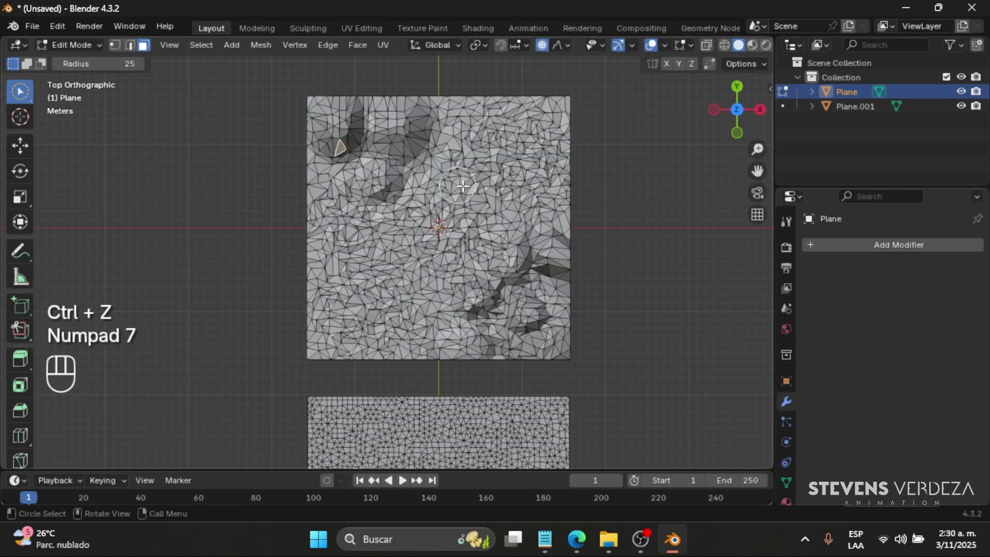
scroll(463, 185, "up", 2)
scroll(561, 122, "down", 2)
middle_click_drag(392, 157, 386, 174, "shift")
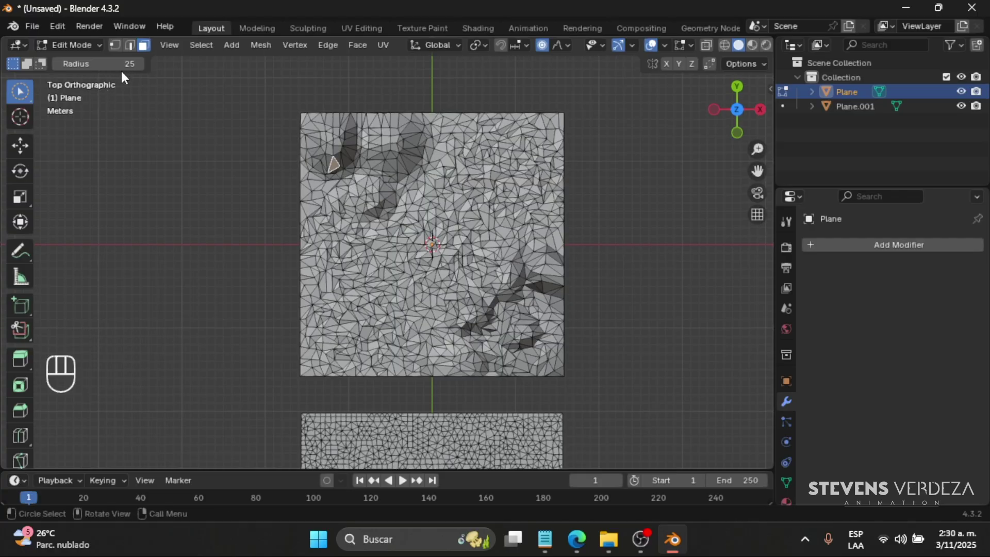
left_click_drag(122, 69, 98, 68)
scroll(465, 212, "up", 1)
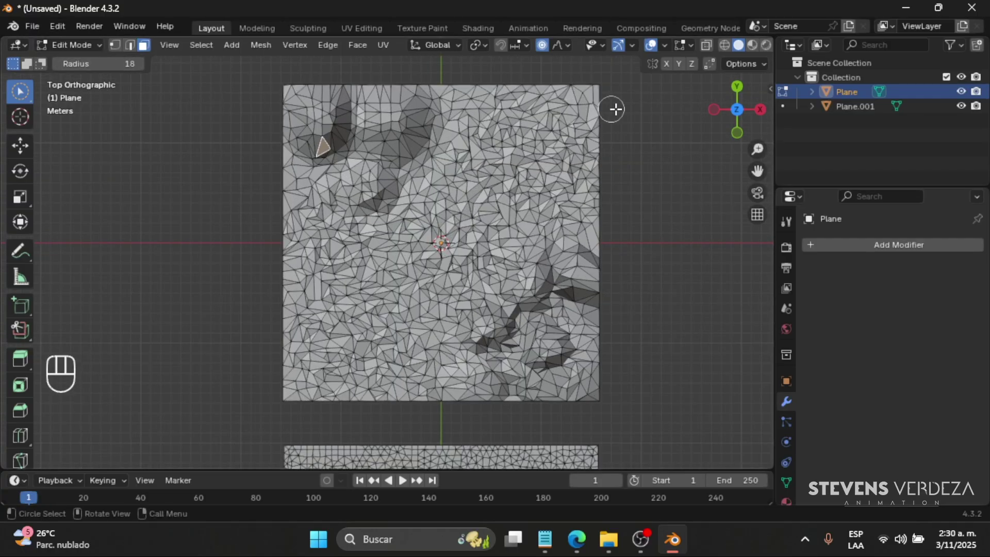
key("c")
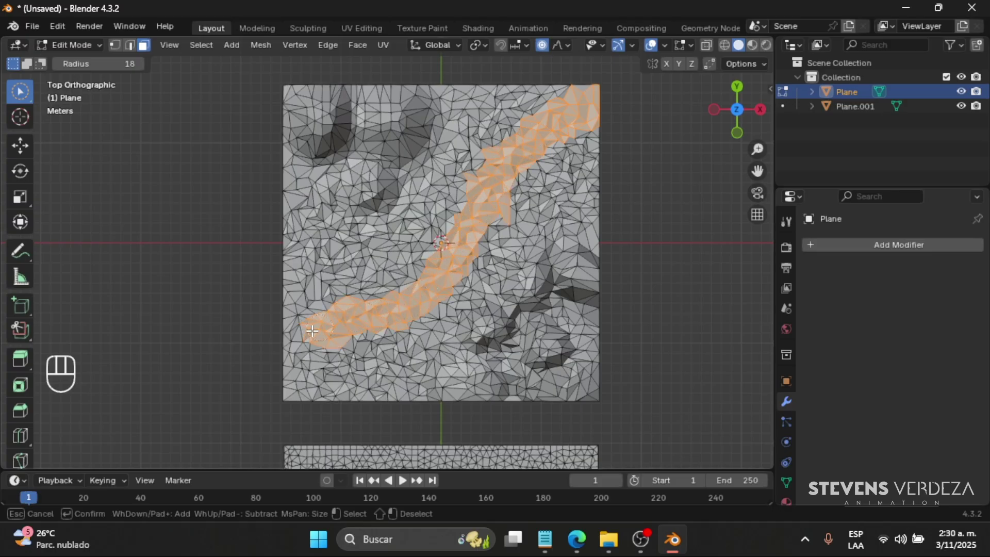
middle_click_drag(300, 327, 350, 238)
left_click(18, 144)
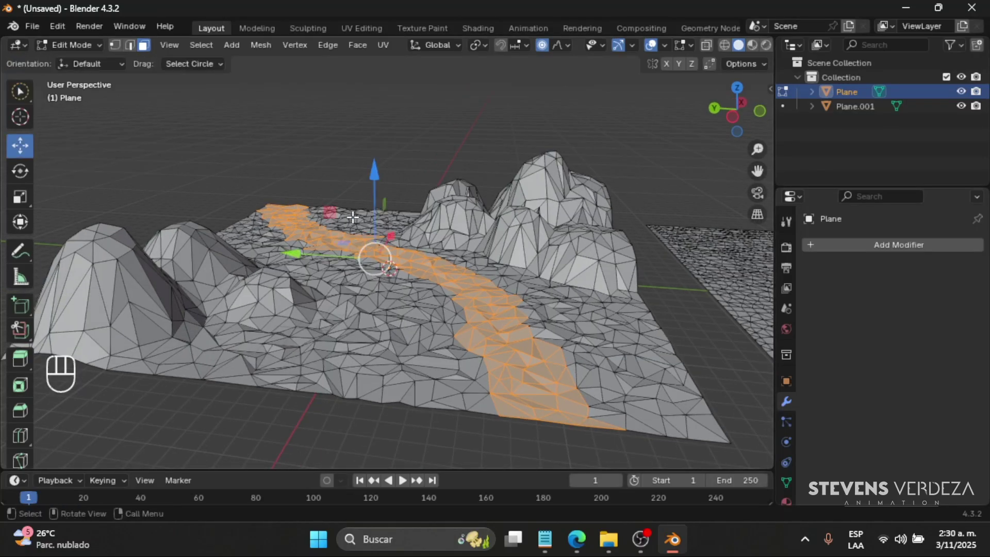
Try lowering and extruding the selected strip with proportional editing on, and undo these attempts
left_click_drag(369, 201, 373, 246)
middle_click_drag(372, 246, 396, 178)
key("ctrl+z")
key("e")
left_click(365, 264)
key("ctrl+z")
left_click_drag(389, 165, 397, 203)
key("ctrl+z")
Turn off proportional editing and lower the selected strip vertically to carve a riverbed through the terrain
middle_click_drag(397, 203, 402, 223)
left_click(543, 45)
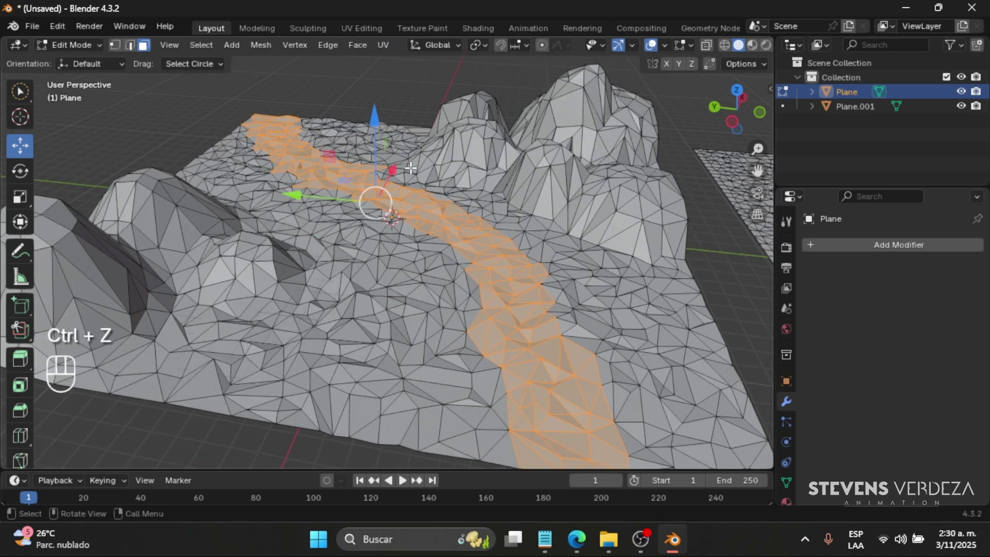
middle_click_drag(411, 167, 405, 202)
left_click_drag(405, 203, 412, 255)
mouse_move(413, 255)
middle_mouse_down()
mouse_move(474, 336)
mouse_move(597, 287)
mouse_move(402, 258)
middle_mouse_up()
Return to Object Mode, deselect the terrain and turn off the wireframe overlay to check the carved riverbed
key("Tab")
left_click(368, 120)
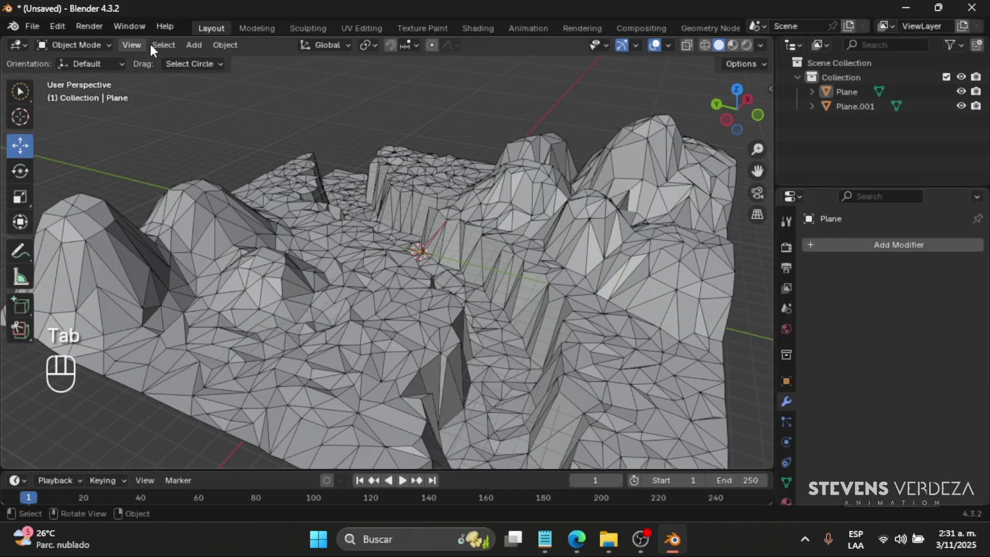
left_click(668, 47)
left_click(578, 290)
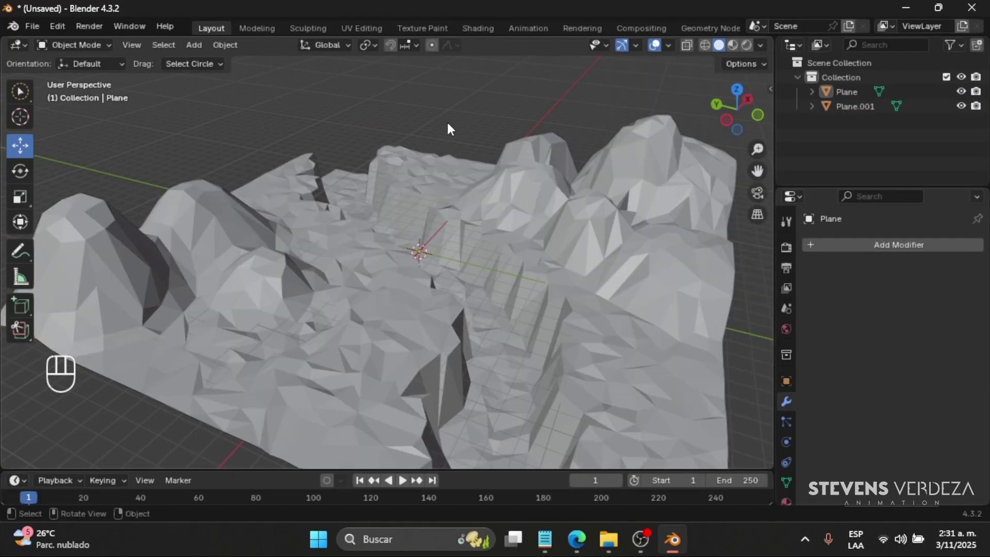
middle_click_drag(446, 120, 389, 277)
scroll(389, 276, "down", 4)
left_click(374, 223)
middle_click_drag(373, 223, 477, 222)
Select the second plane and move it 35.675 m along Y so it overlaps the terrain
left_click(592, 225)
middle_click_drag(593, 224, 576, 301, "shift")
key("KP_7")
key("Tab")
scroll(543, 280, "up", 2)
key("Tab")
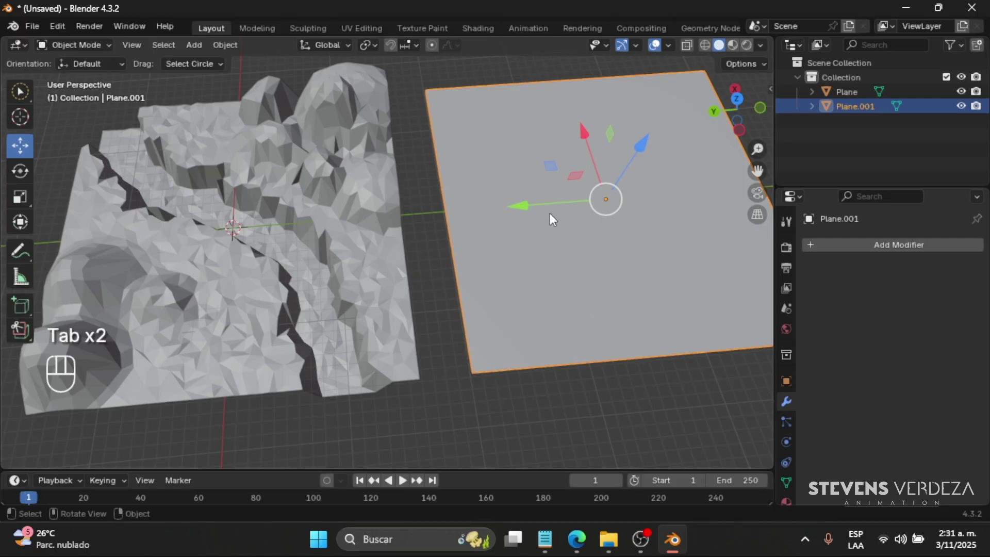
left_click_drag(550, 213, 169, 221)
middle_click_drag(193, 212, 315, 175)
middle_click_drag(340, 170, 448, 150, "shift")
middle_click_drag(370, 201, 418, 178)
middle_click_drag(390, 228, 413, 195, "shift")
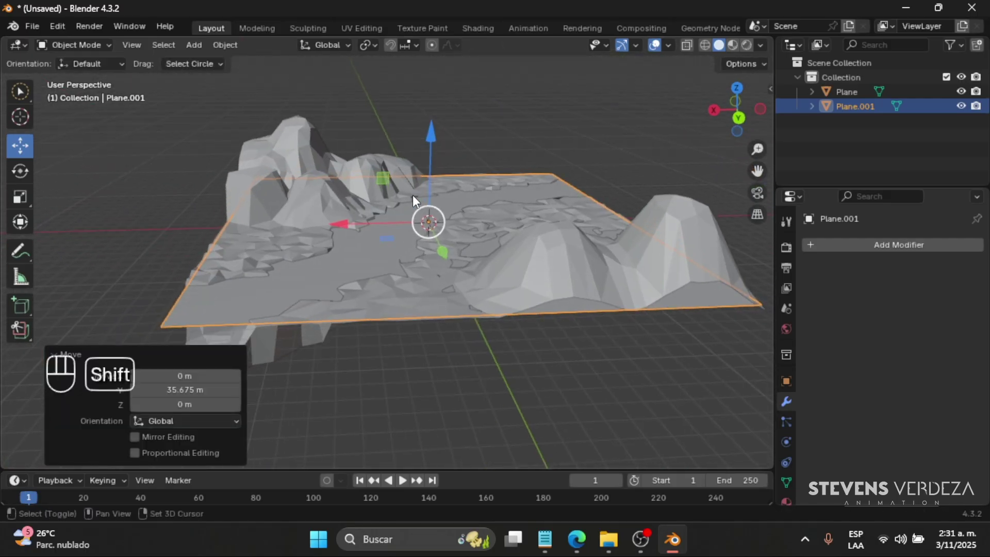
Lower the second plane by 0.5338 m along Z so it sits inside the riverbed like water
left_click_drag(427, 180, 429, 189)
middle_click_drag(396, 225, 426, 244)
scroll(402, 244, "up", 4)
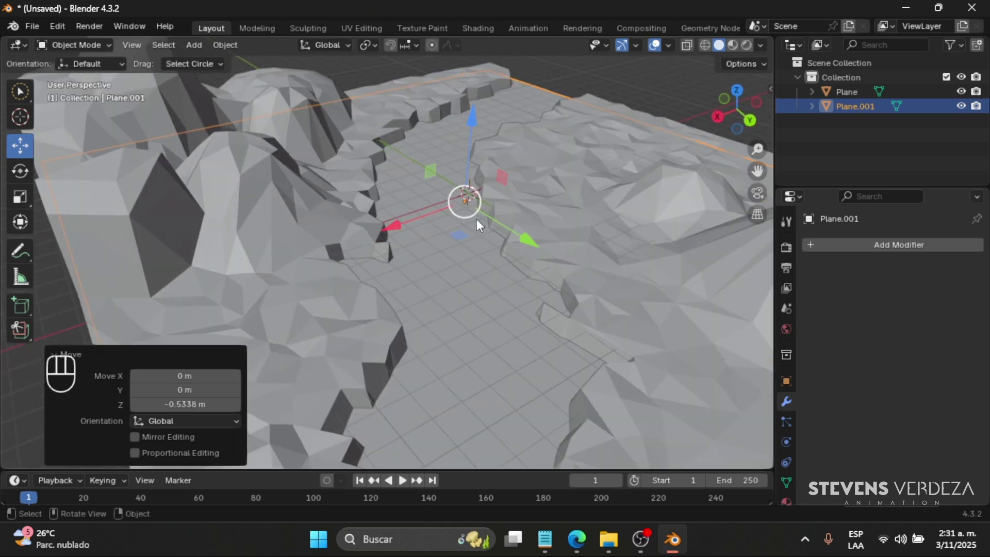
scroll(458, 216, "down", 3)
left_click(147, 354)
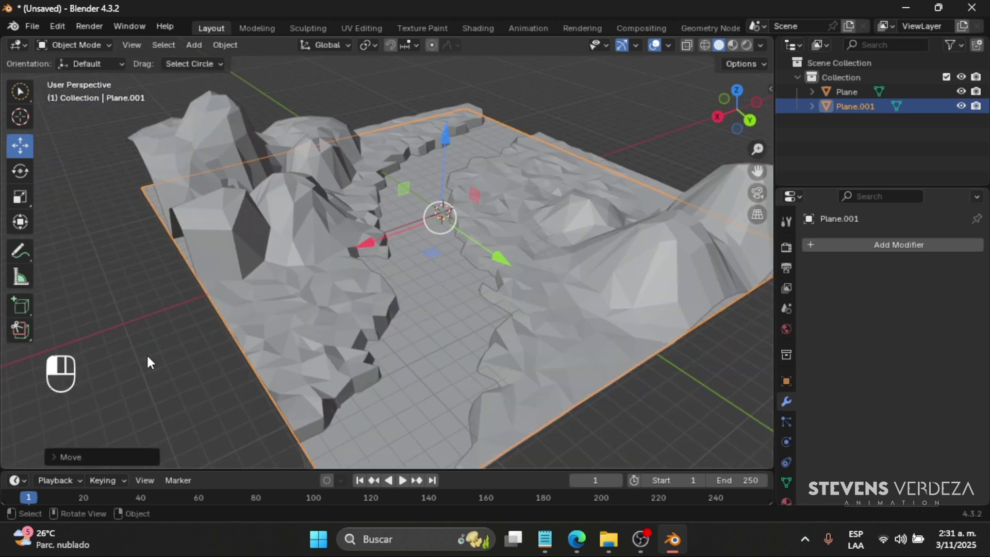
Enter Edit Mode on the second plane and select five scattered faces along the river channel
key("Tab")
middle_click_drag(424, 194, 426, 223)
left_click(436, 119)
left_click(464, 110)
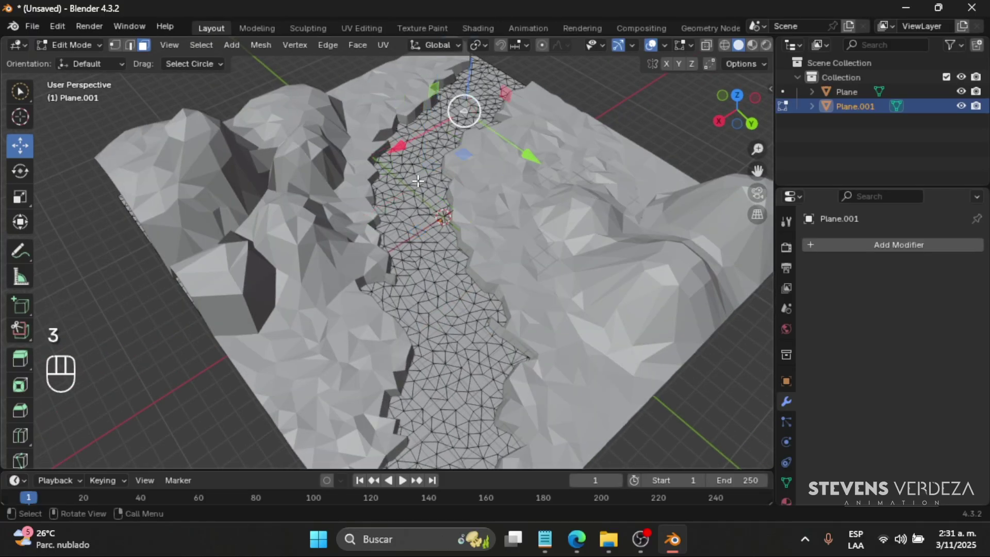
left_click(407, 196, "shift")
left_click(435, 276, "shift")
left_click(453, 362, "shift")
left_click(423, 423, "shift")
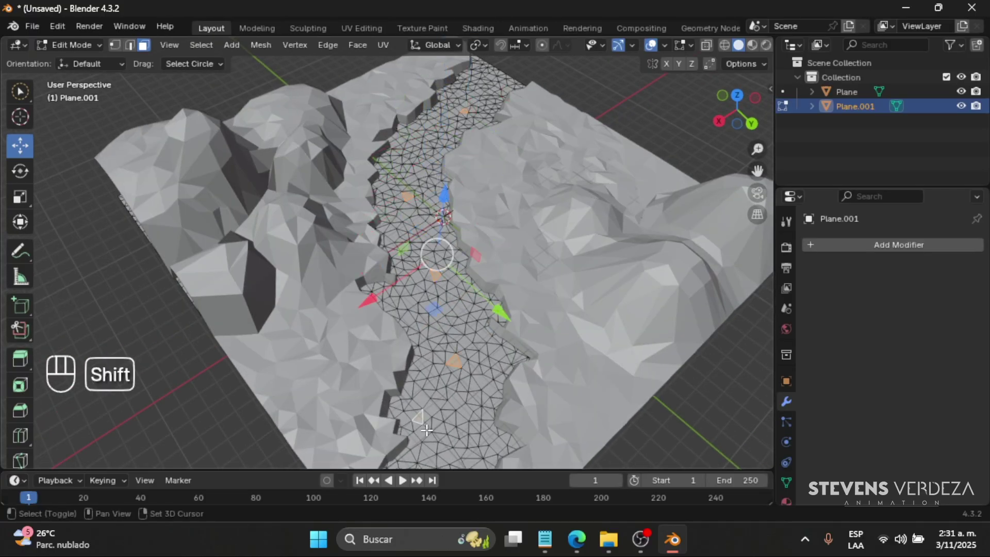
Add more scattered faces of the second plane beneath the mountains to the selection
middle_click_drag(447, 426, 444, 208)
left_click(212, 265, "shift")
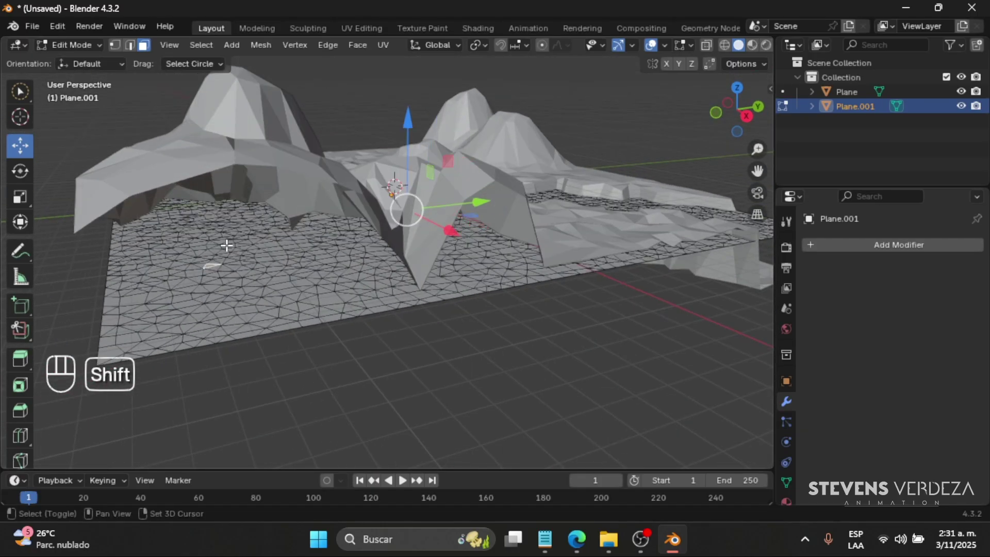
left_click(229, 238, "shift")
middle_click_drag(308, 282, 570, 218)
left_click(516, 335, "shift")
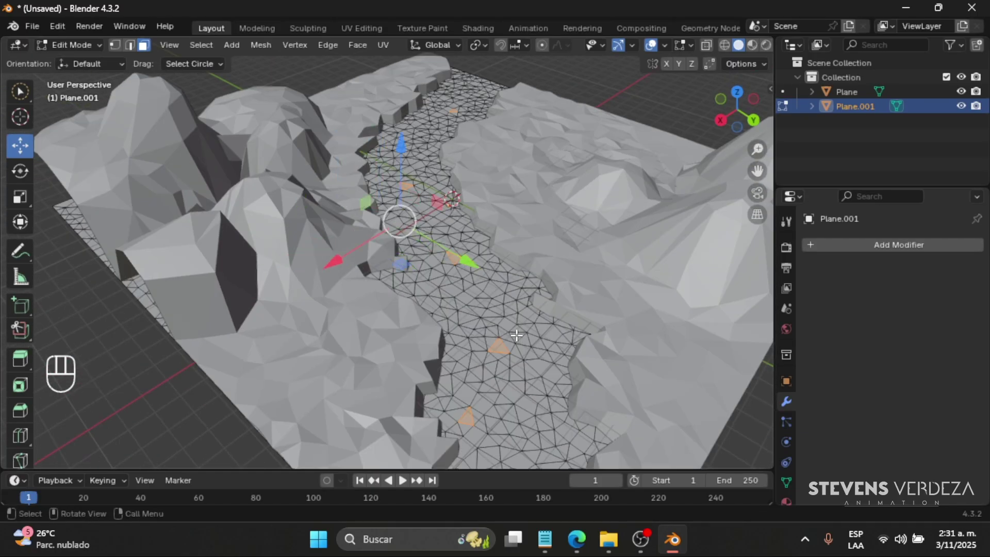
middle_click_drag(557, 97, 532, 86, "shift")
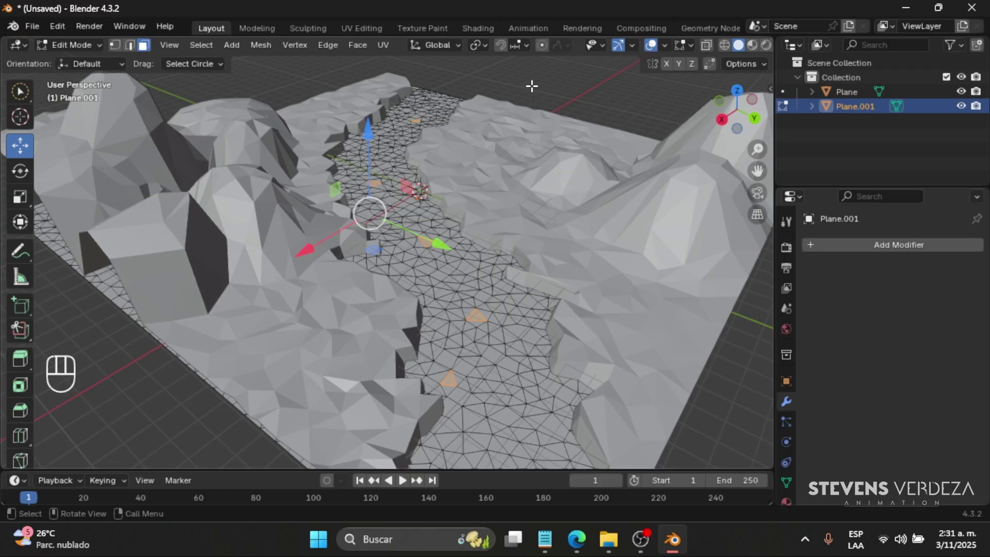
Turn on proportional editing, choose its falloff and move the selected faces vertically to roughen the river surface
left_click(542, 46)
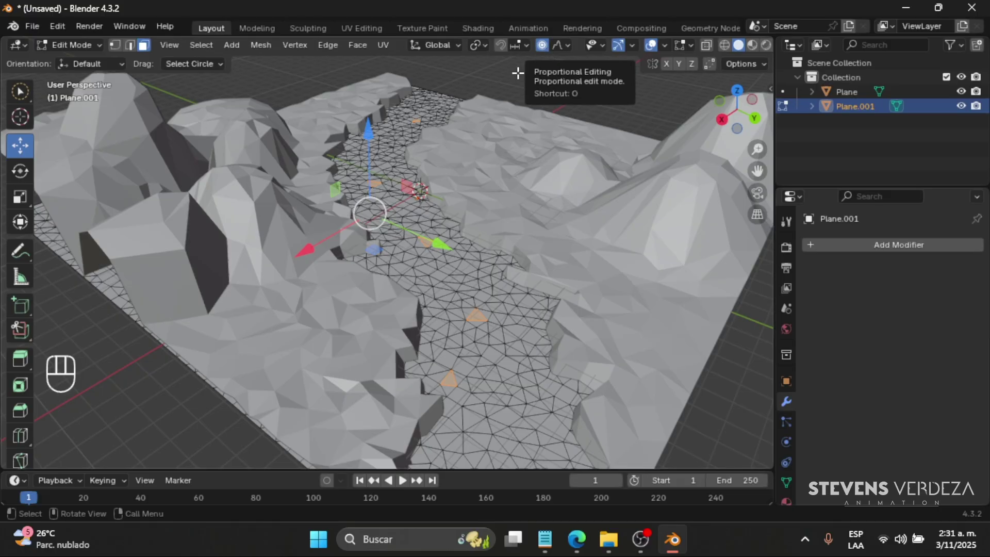
middle_click_drag(444, 133, 435, 130)
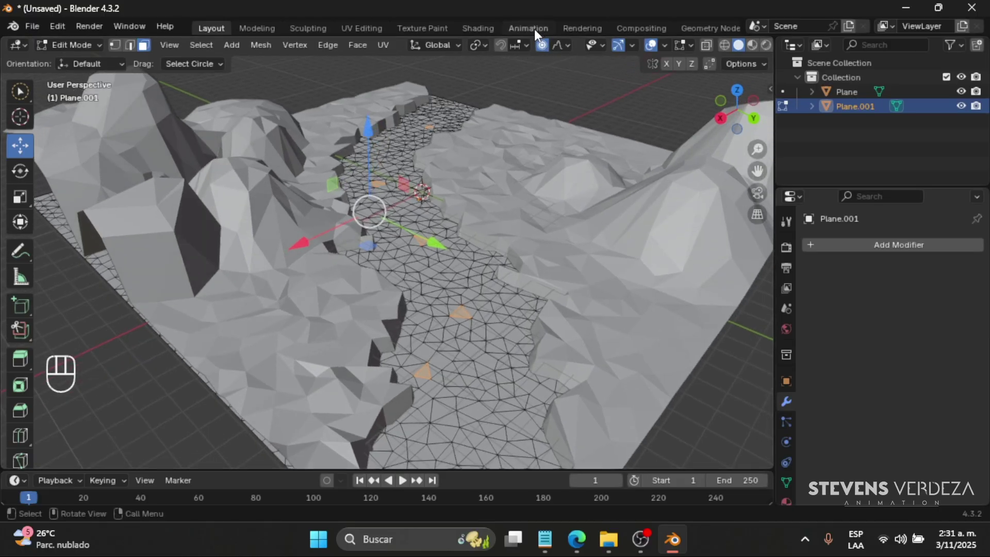
left_click(560, 45)
middle_click_drag(365, 173, 365, 165)
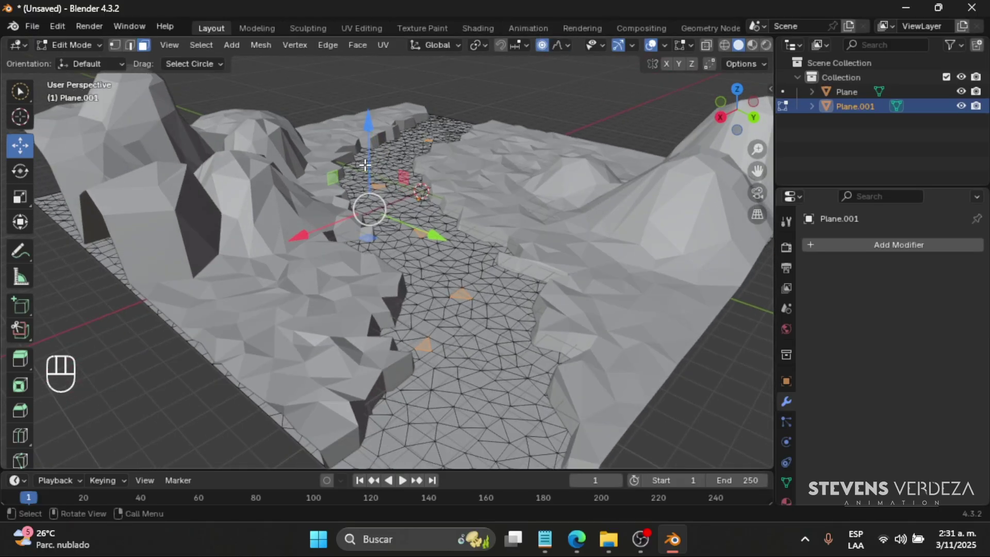
scroll(375, 159, "up", 2)
left_click_drag(368, 144, 384, 156)
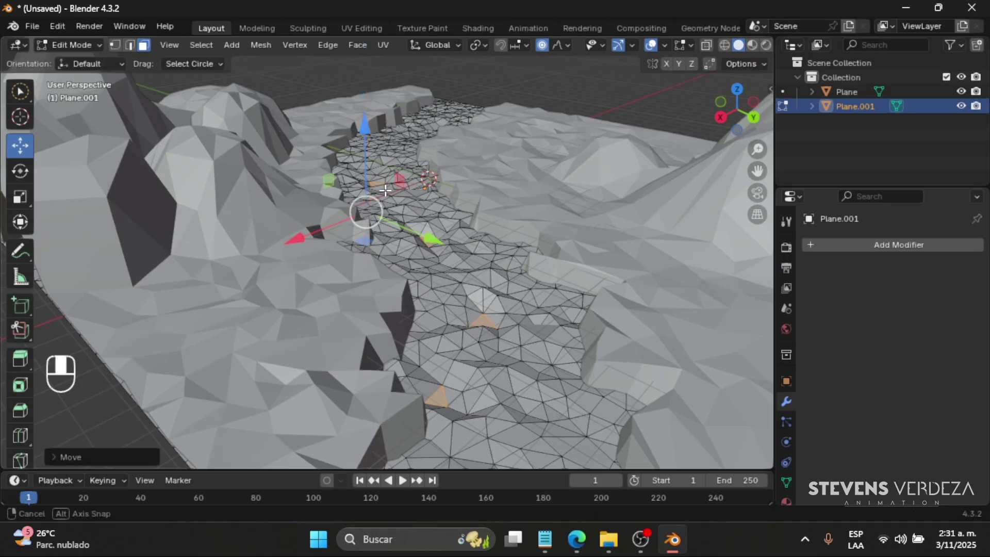
Return to Object Mode, inspect the river from the other side and select the mountain terrain
left_click(77, 45)
left_click(90, 62)
middle_click_drag(524, 97, 629, 103)
scroll(489, 250, "down", 4)
scroll(493, 243, "up", 4)
left_click(605, 236)
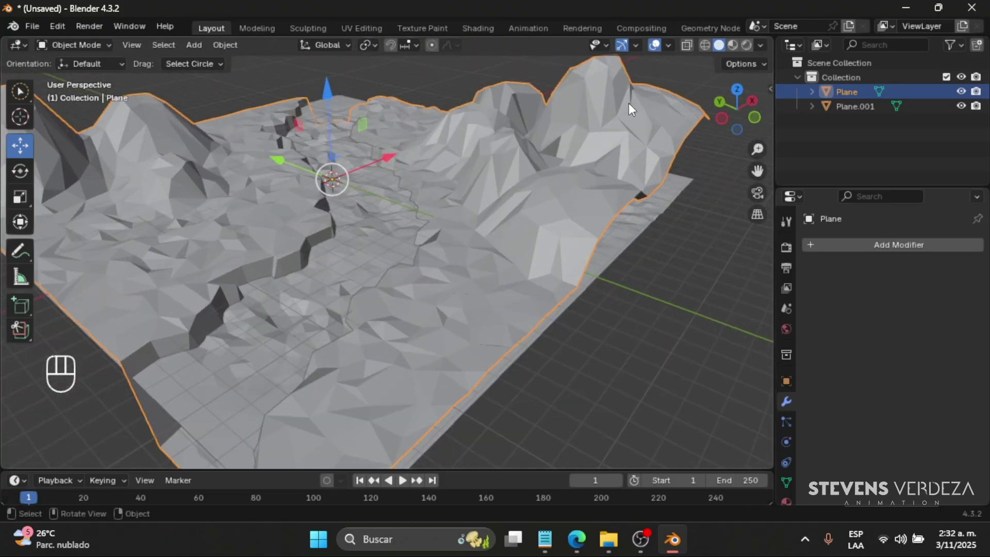
Switch the viewport to Material Preview shading and view the terrain from different angles
left_click(733, 45)
middle_click_drag(285, 277, 432, 289)
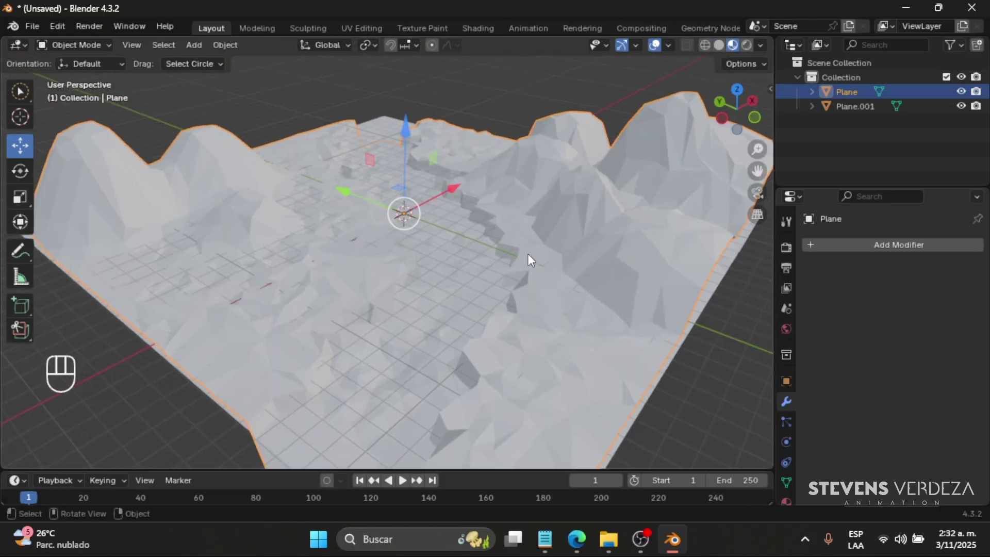
middle_click_drag(572, 253, 593, 249)
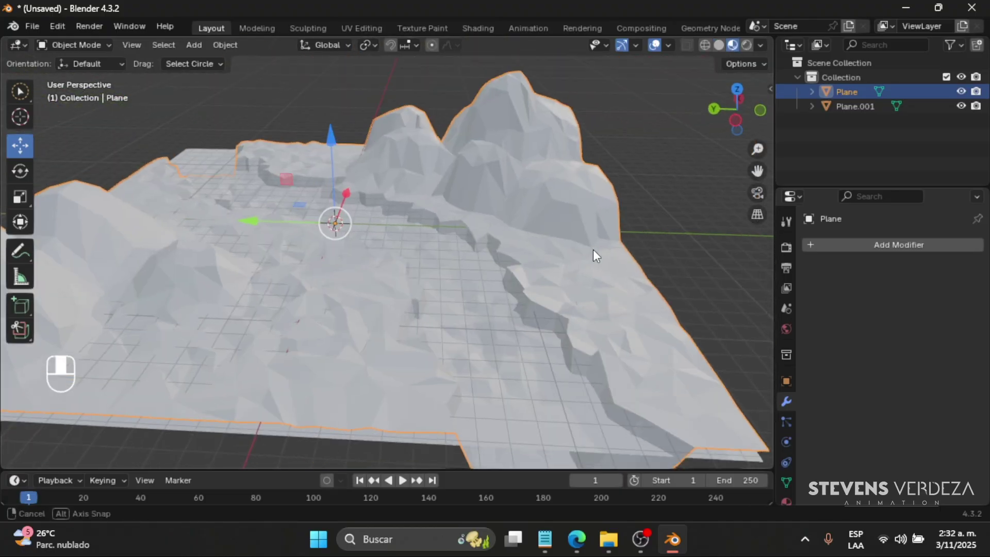
Add a new material to the mountain terrain and set its base color to bright green, hex #4AE700
left_click(790, 494)
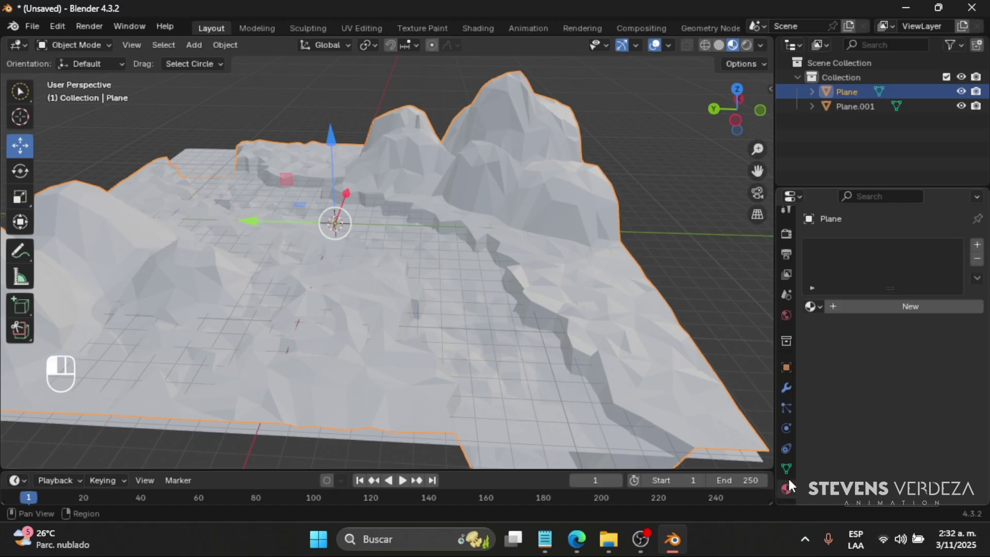
left_click(887, 308)
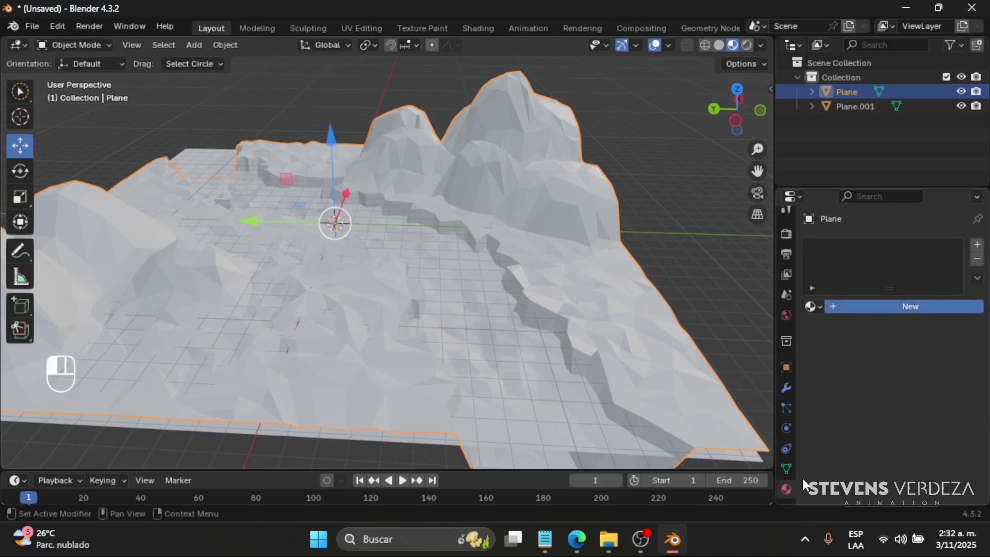
left_click(903, 397)
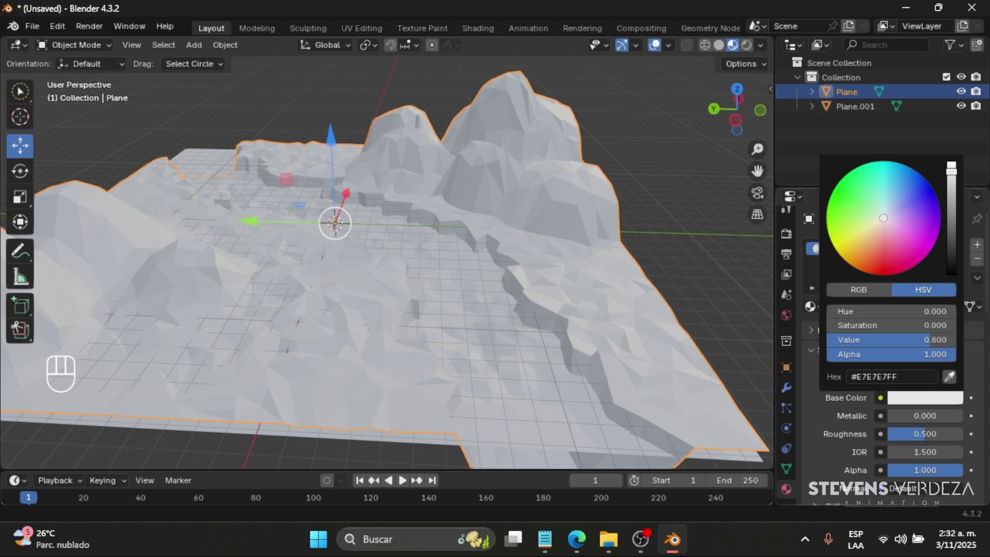
left_click_drag(852, 204, 828, 205)
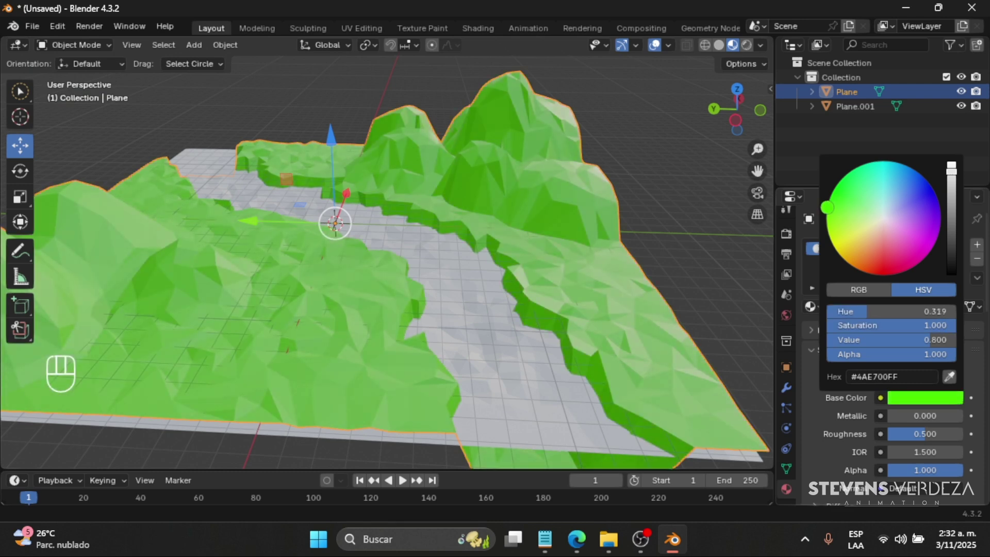
Select the river plane, add a new material and set its base color to a saturated cyan-blue
left_click(419, 268)
mouse_move(418, 268)
middle_mouse_down()
mouse_move(299, 260)
mouse_move(431, 268)
middle_mouse_up()
left_click(444, 264)
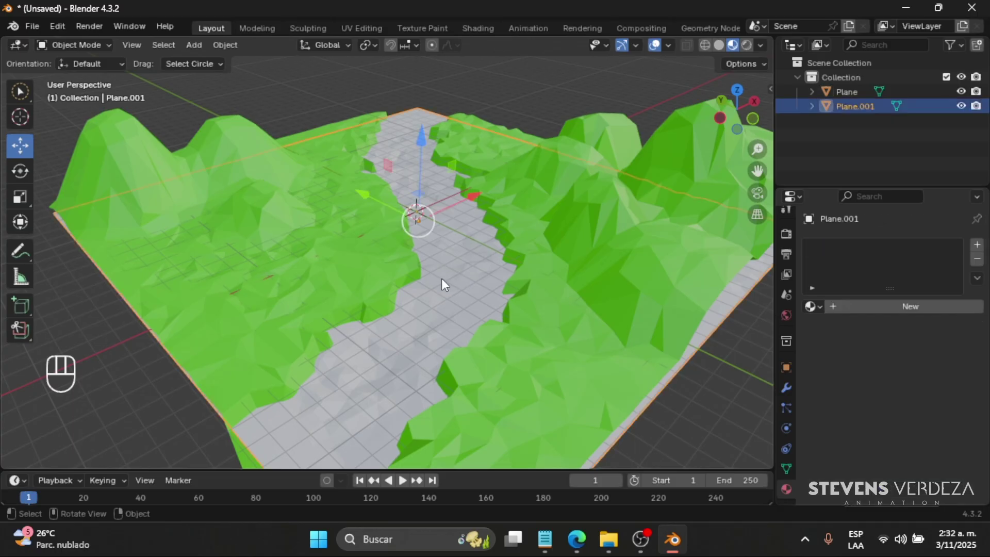
left_click(868, 307)
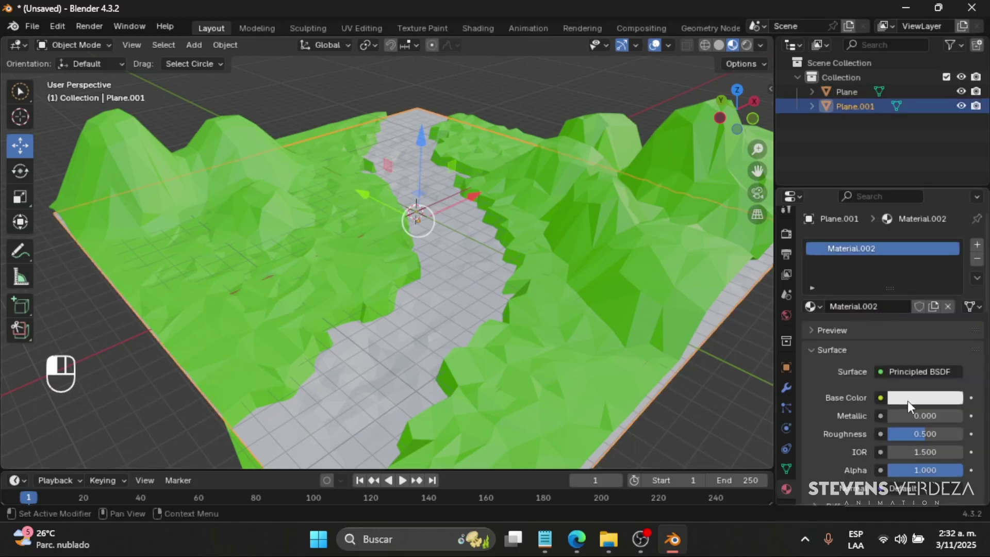
left_click(919, 400)
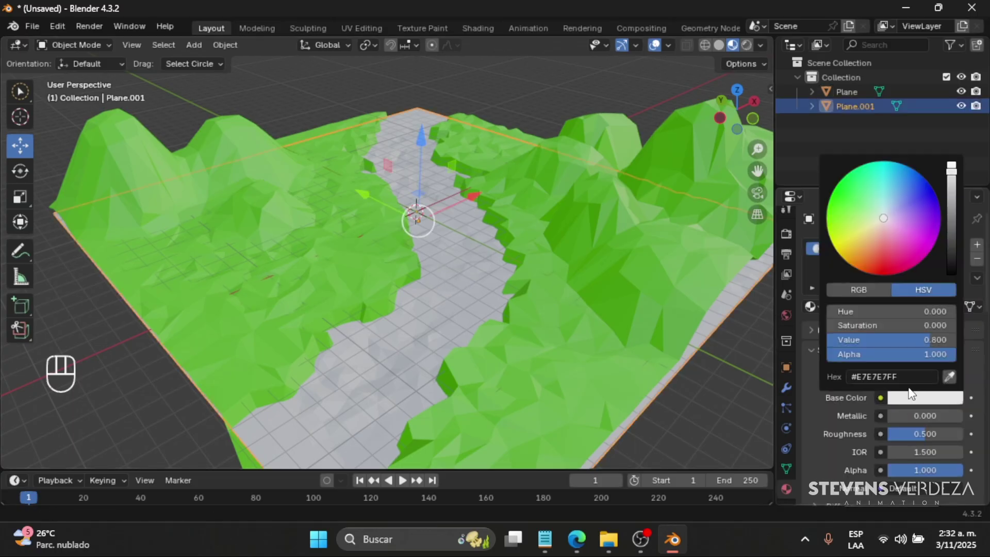
left_click_drag(898, 191, 897, 178)
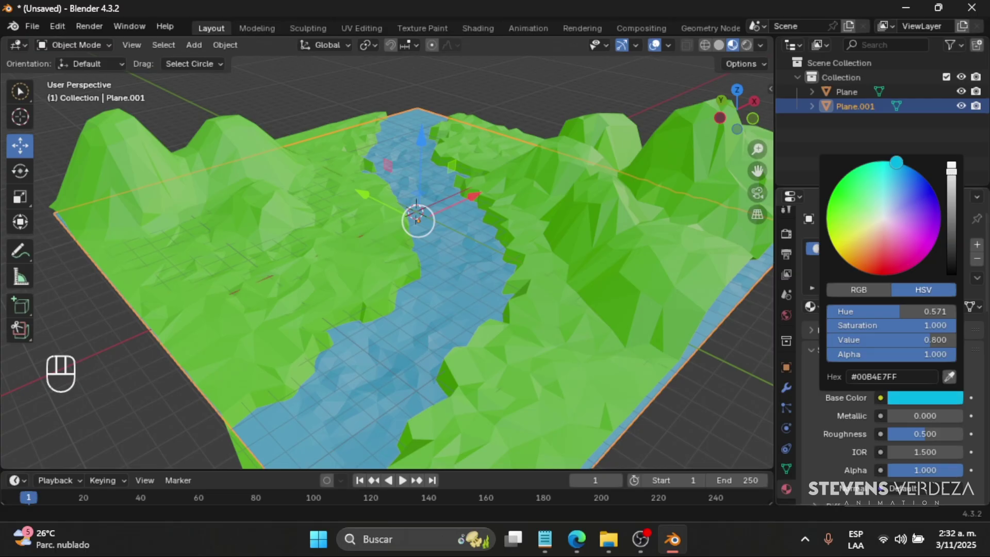
left_click(896, 165)
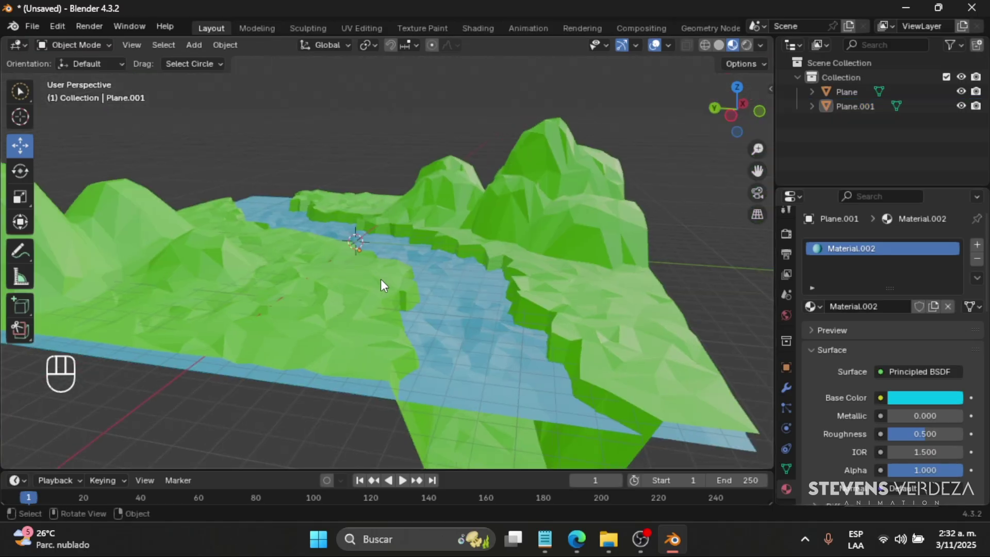
Box-select the terrain and river planes together, move both up along Z by about 0.94 m and deselect them
left_click_drag(317, 200, 250, 293)
key("Escape")
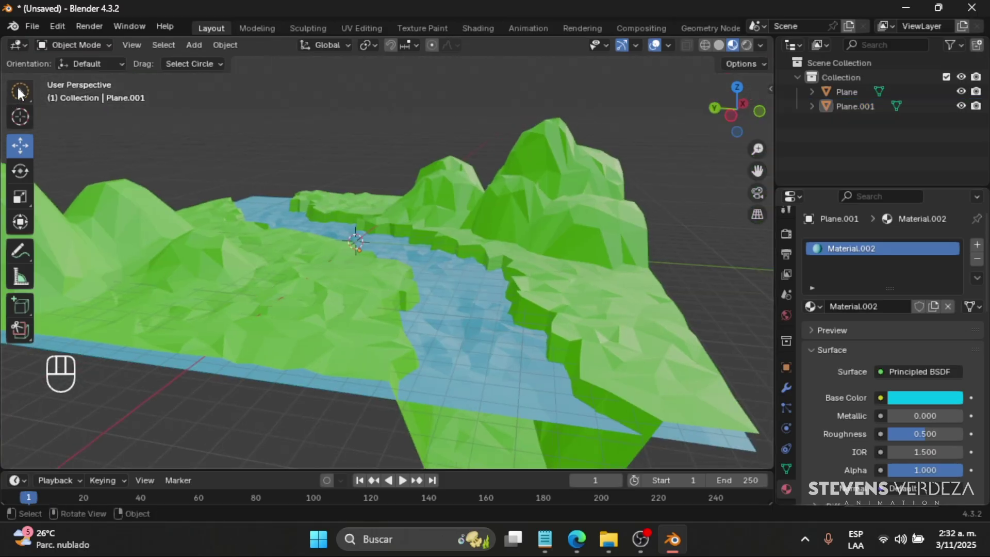
left_click_drag(21, 93, 61, 123)
left_click_drag(274, 286, 252, 304)
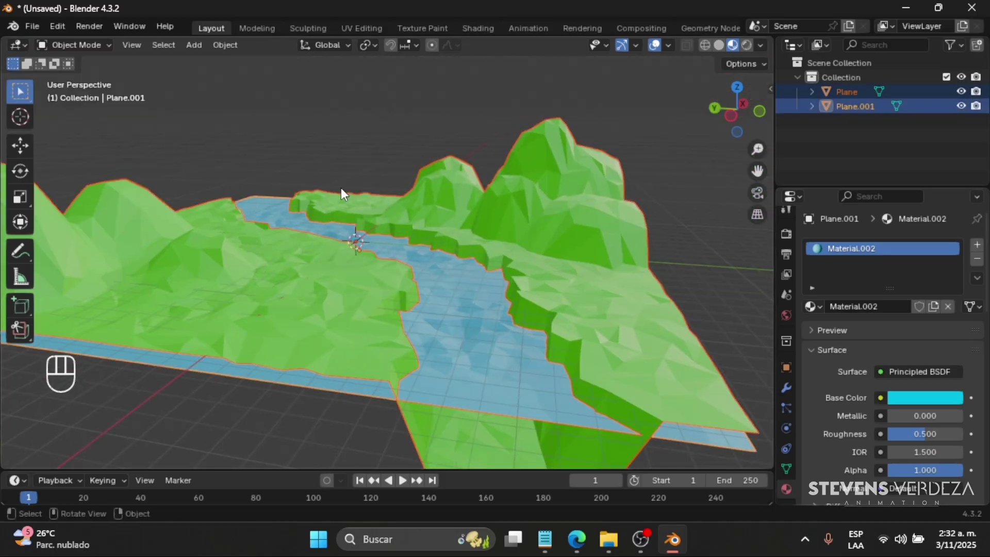
left_click(18, 146)
left_click_drag(356, 188, 438, 119)
left_click(438, 119)
middle_click_drag(360, 212, 431, 163)
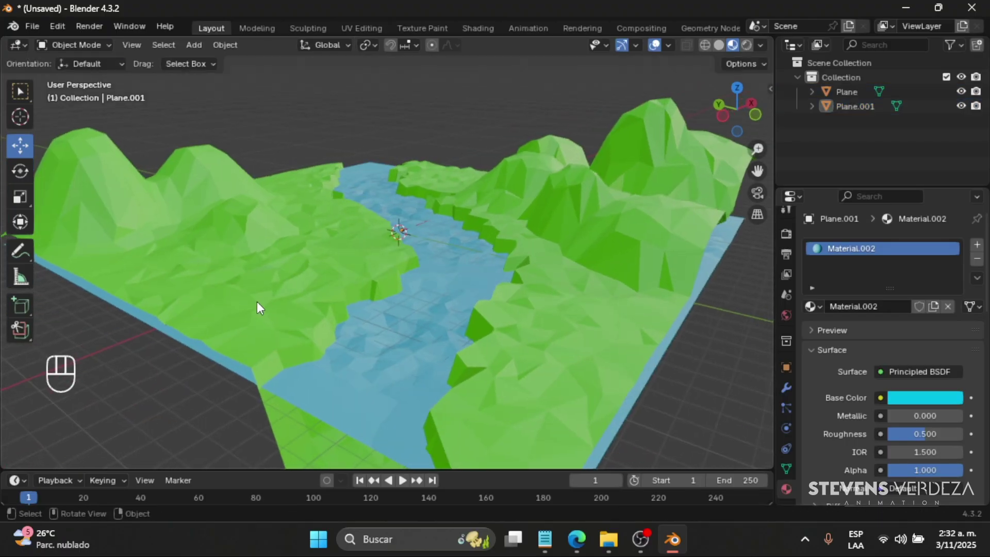
left_click_drag(256, 301, 530, 117)
left_click_drag(404, 151, 410, 139)
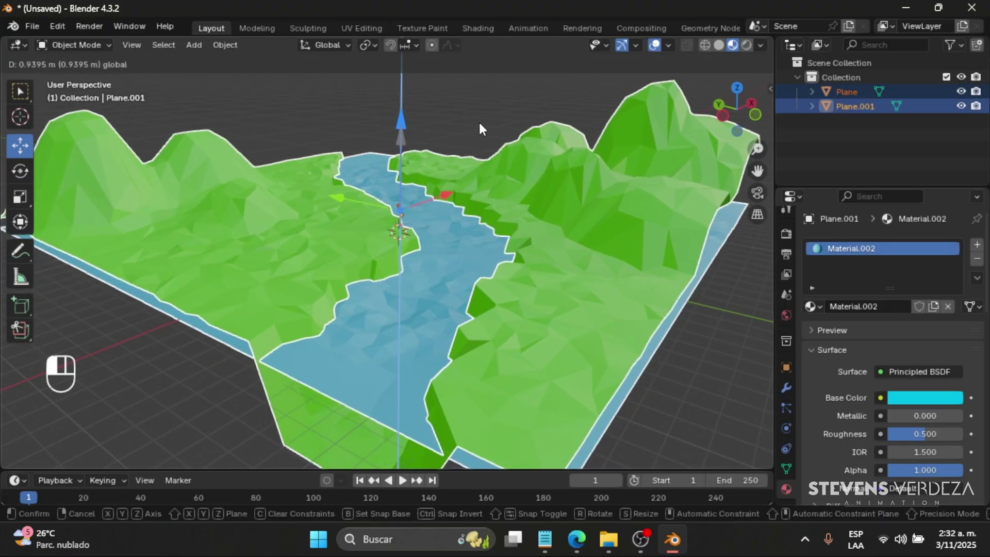
left_click(479, 120)
middle_click_drag(450, 249, 410, 315)
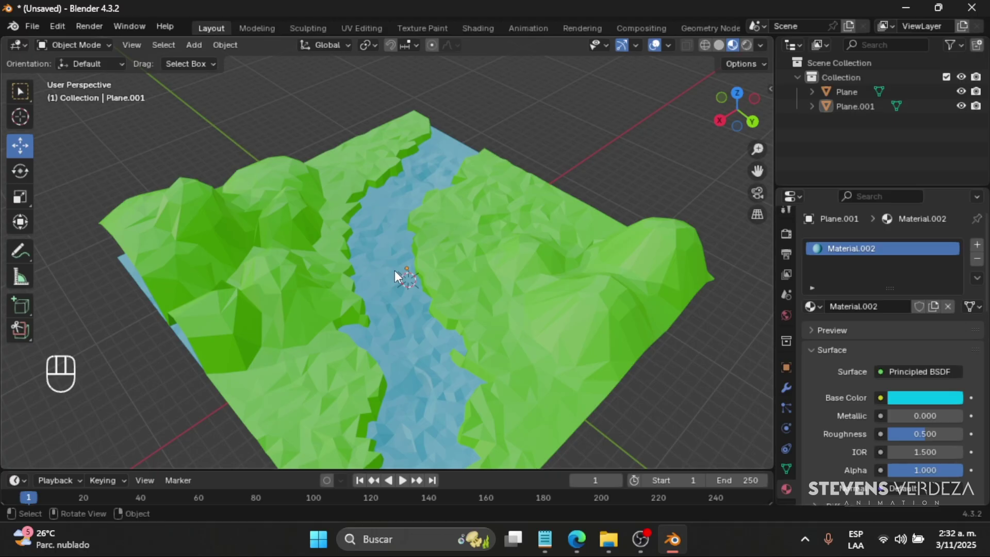
middle_click_drag(315, 277, 375, 271)
scroll(376, 271, "up", 4)
scroll(306, 273, "down", 3)
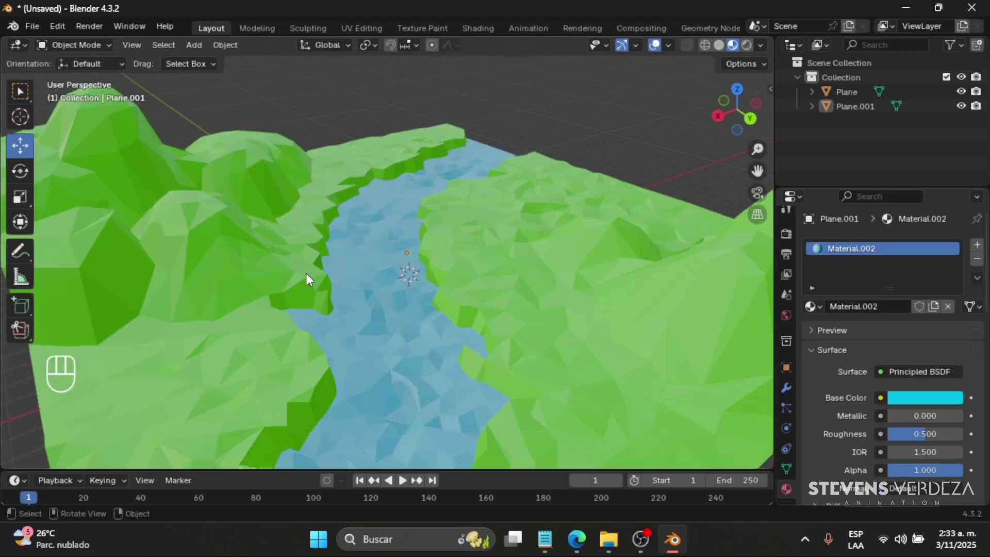
middle_click_drag(305, 274, 324, 274)
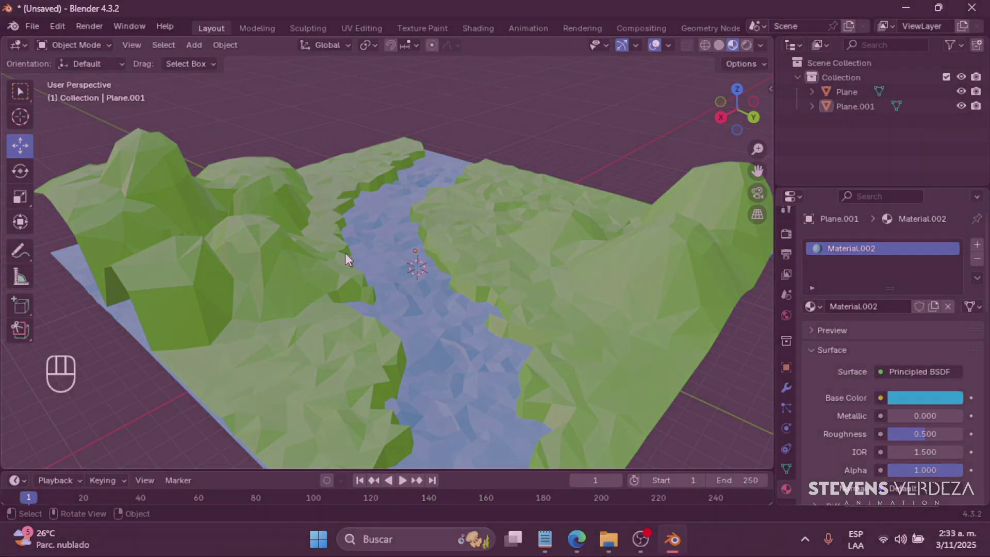